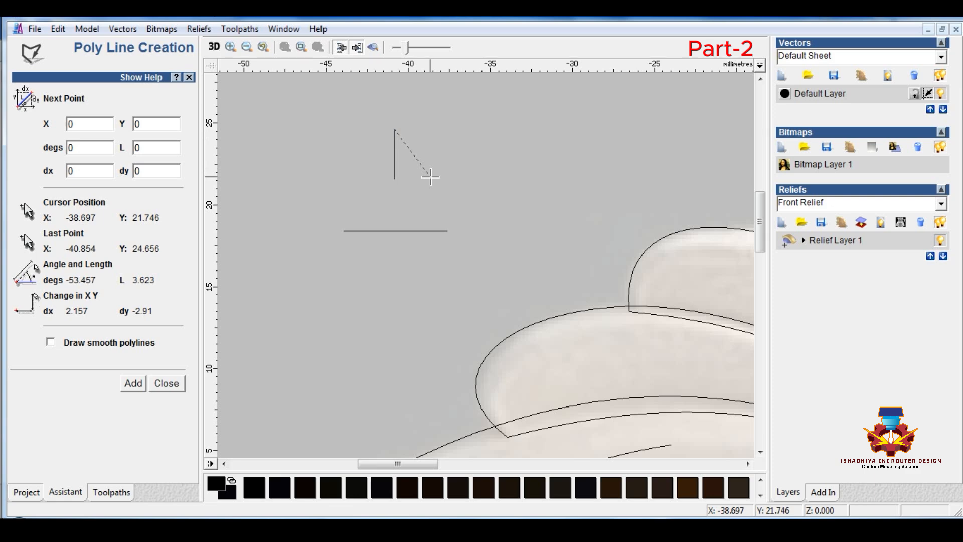
# Step: Finish the two-segment profile above the horizontal line and draw an open three-segment polyline about 10.7 mm wide and 3.5 mm high above it
pyautogui.click(437, 180)
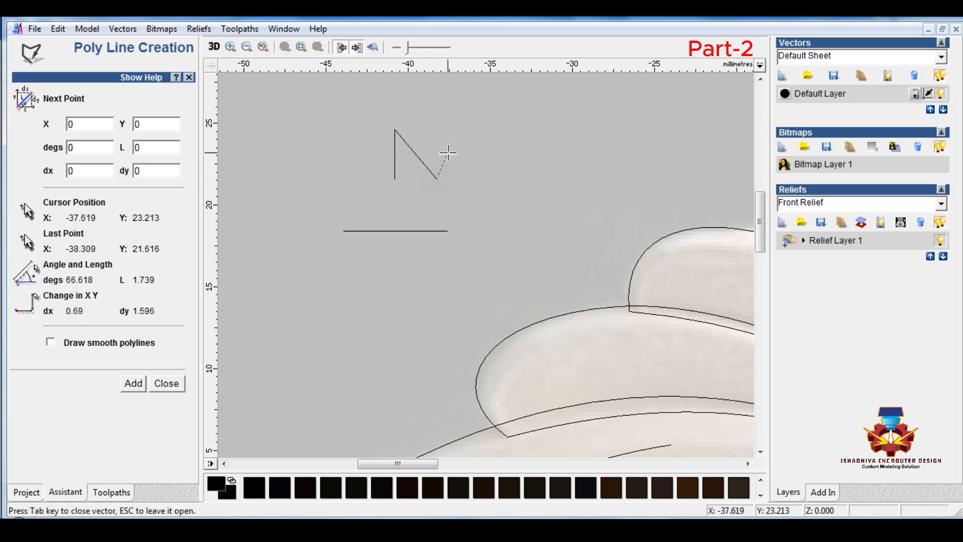
pyautogui.scroll(-2, 434, 171)
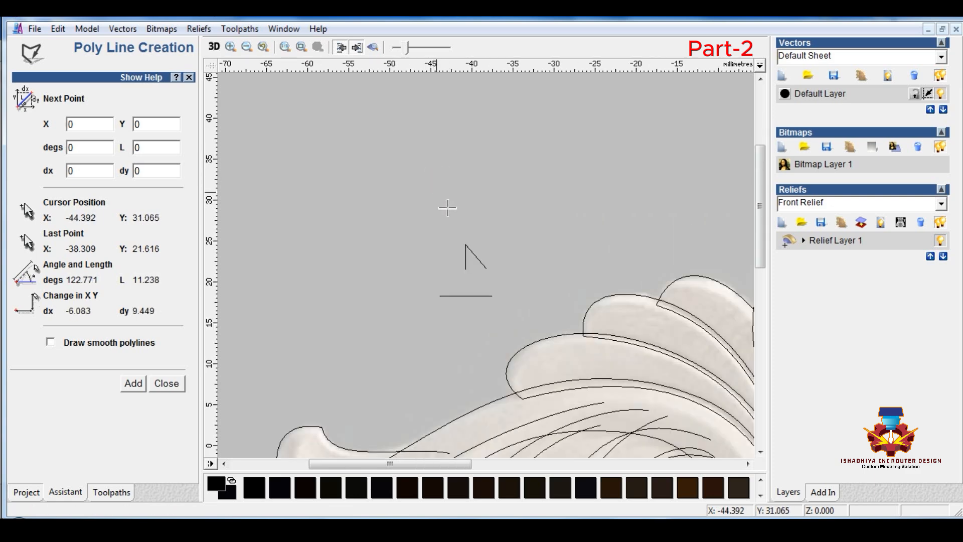
pyautogui.click(435, 230)
pyautogui.click(438, 220)
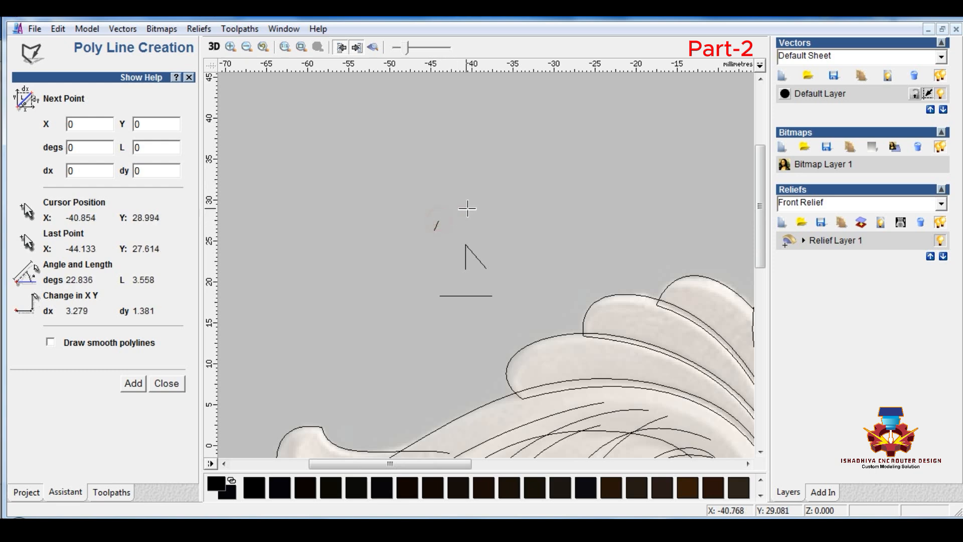
pyautogui.click(512, 201)
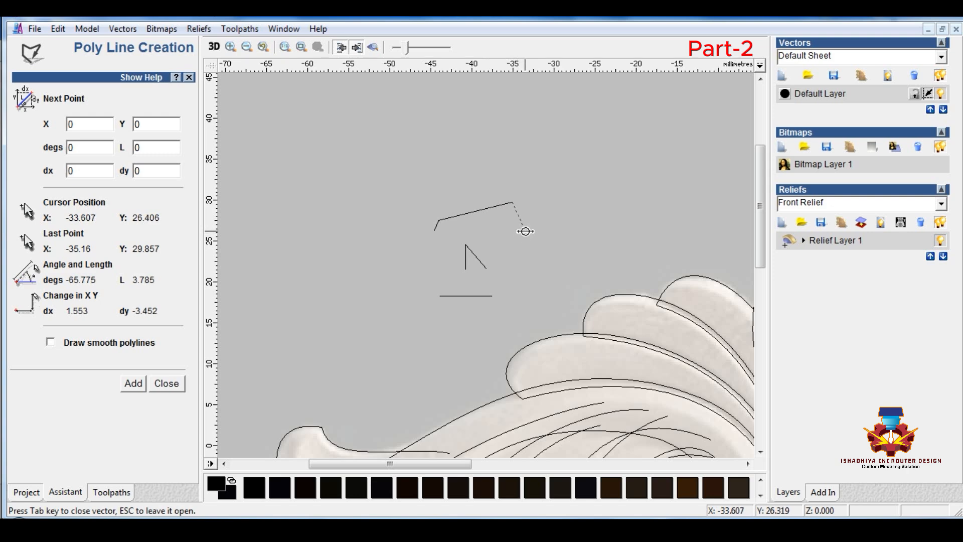
pyautogui.click(522, 229)
pyautogui.press('Escape')
# Step: Convert the long and right-hand spans of the top profile to curves, bowing the long span inward and the right-hand one outward
pyautogui.click(505, 207)
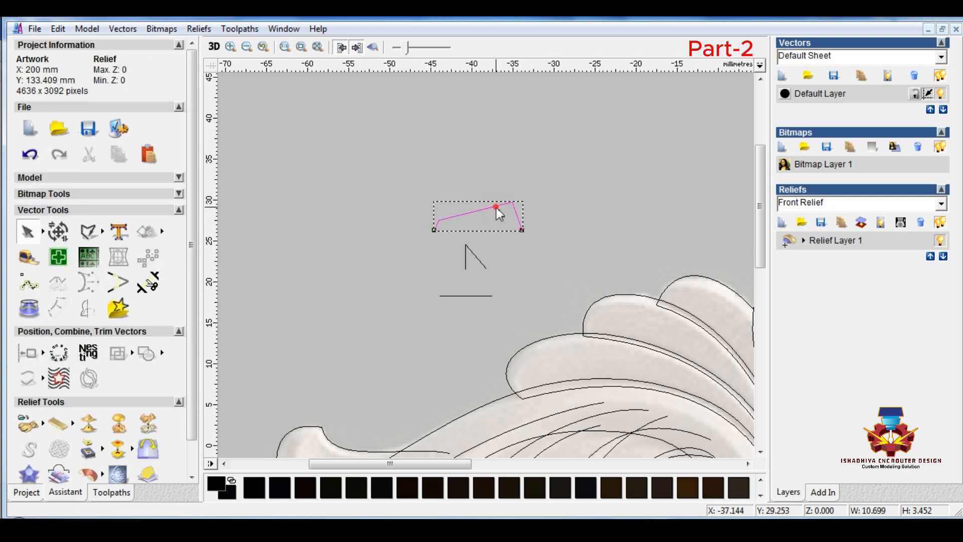
pyautogui.doubleClick(490, 217)
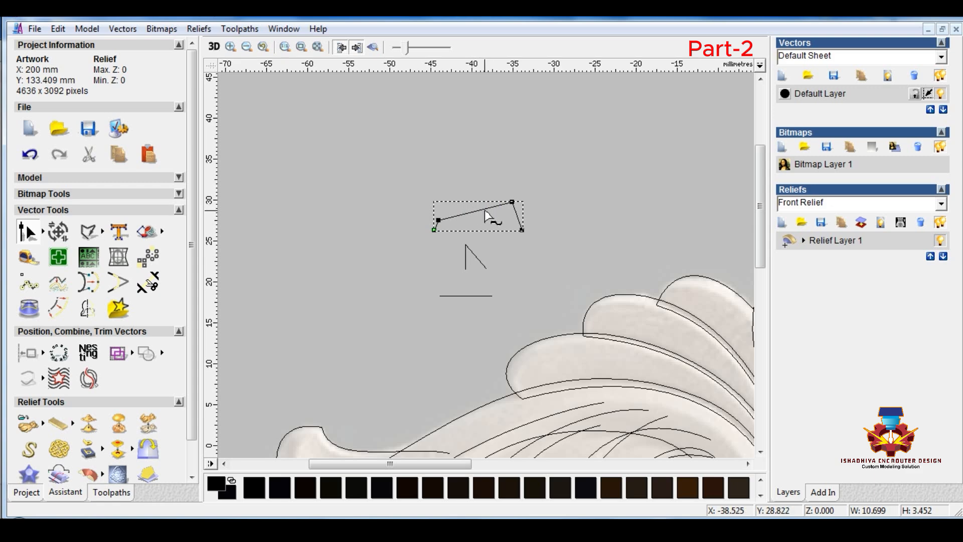
pyautogui.scroll(2, 485, 210)
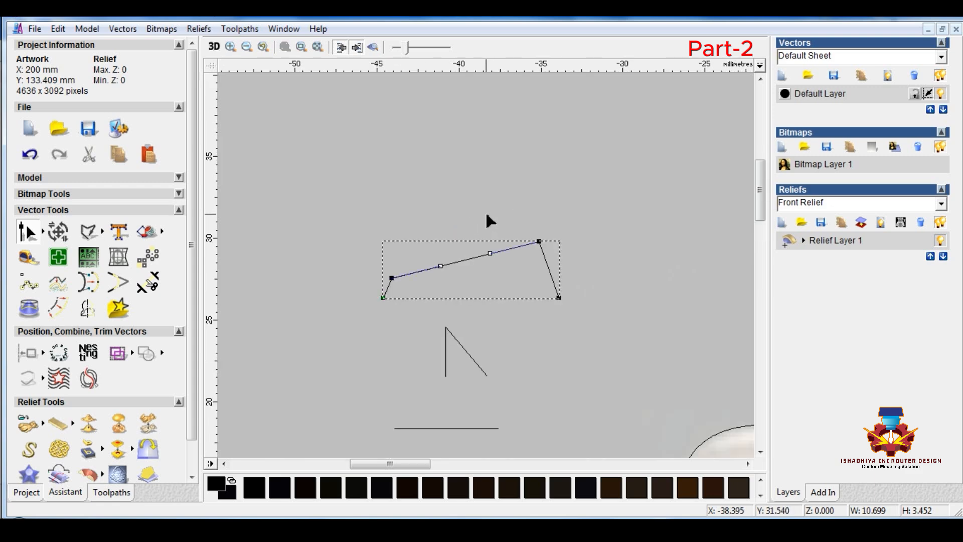
pyautogui.moveTo(424, 217); pyautogui.dragTo(500, 263)
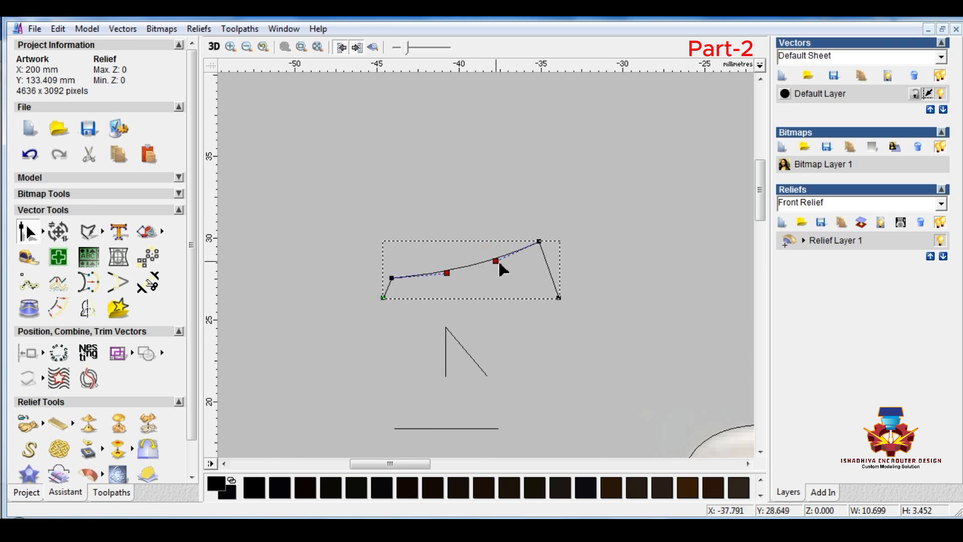
pyautogui.click(547, 264)
pyautogui.press('b')
pyautogui.click(546, 261)
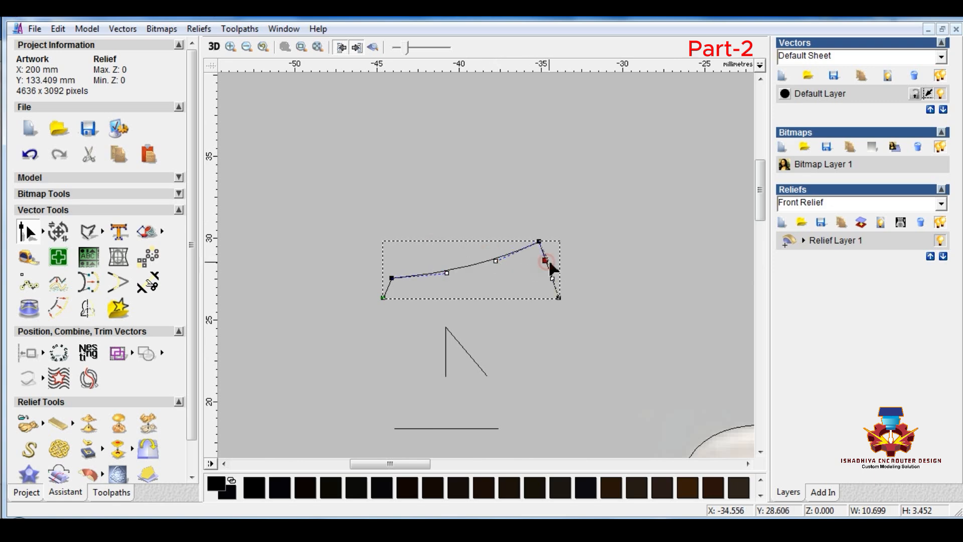
pyautogui.moveTo(552, 257); pyautogui.dragTo(553, 257)
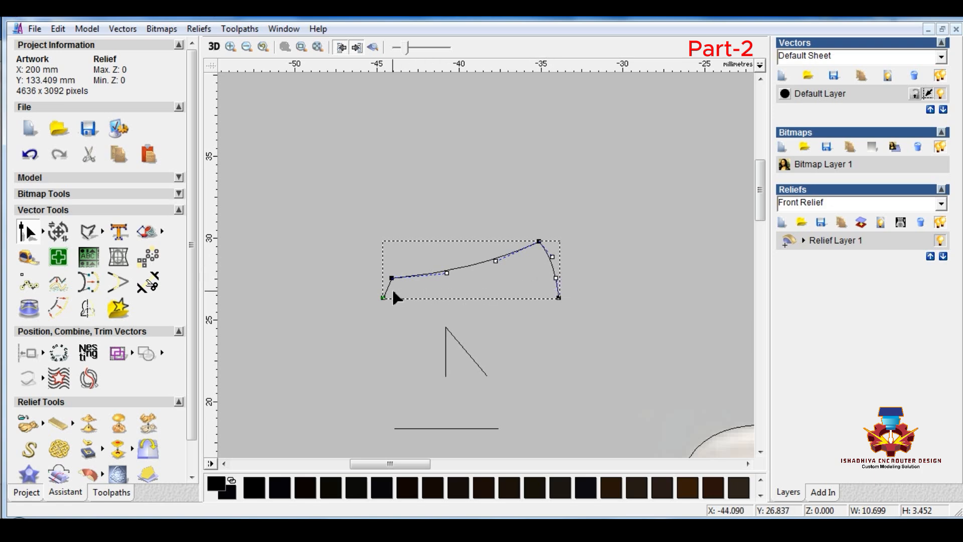
pyautogui.scroll(2, 390, 293)
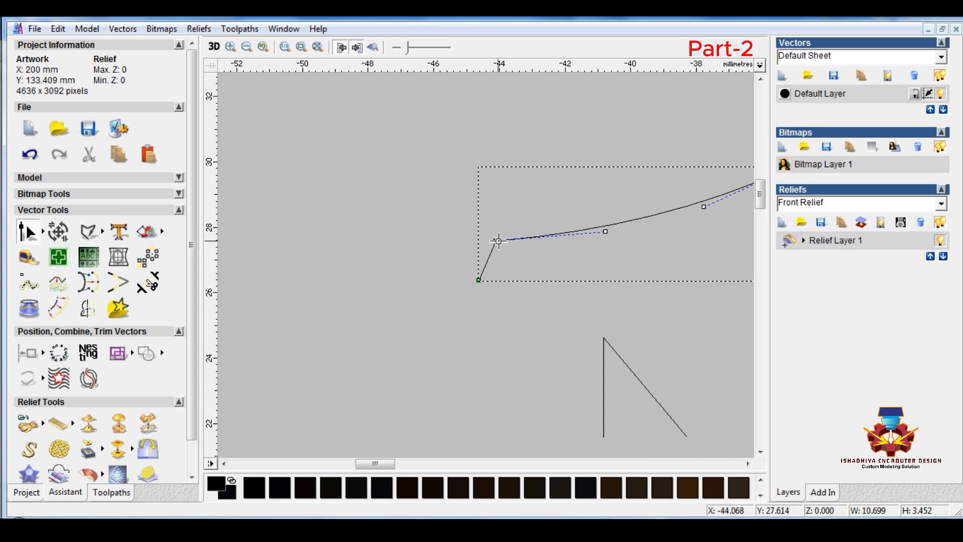
pyautogui.scroll(-2, 473, 260)
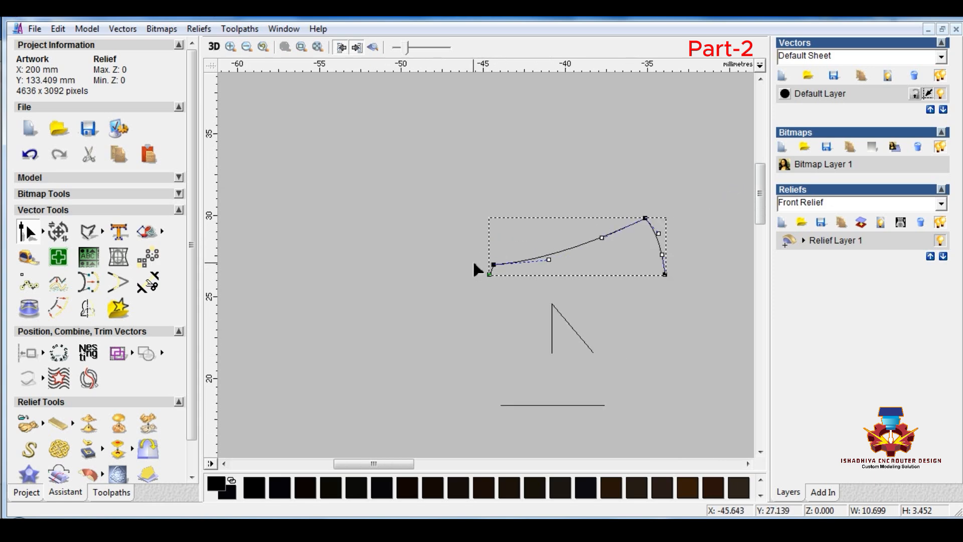
# Step: Bend the lower horizontal line into an asymmetric arch about 1.1 mm high, rounded steeply at its right end
pyautogui.scroll(-2, 472, 260)
pyautogui.click(530, 337)
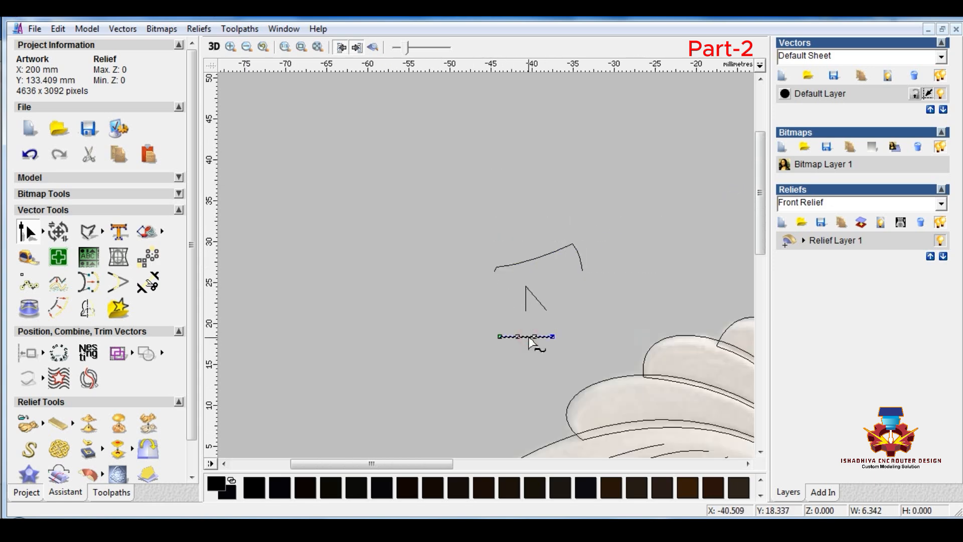
pyautogui.scroll(2, 530, 337)
pyautogui.moveTo(499, 263); pyautogui.dragTo(525, 223)
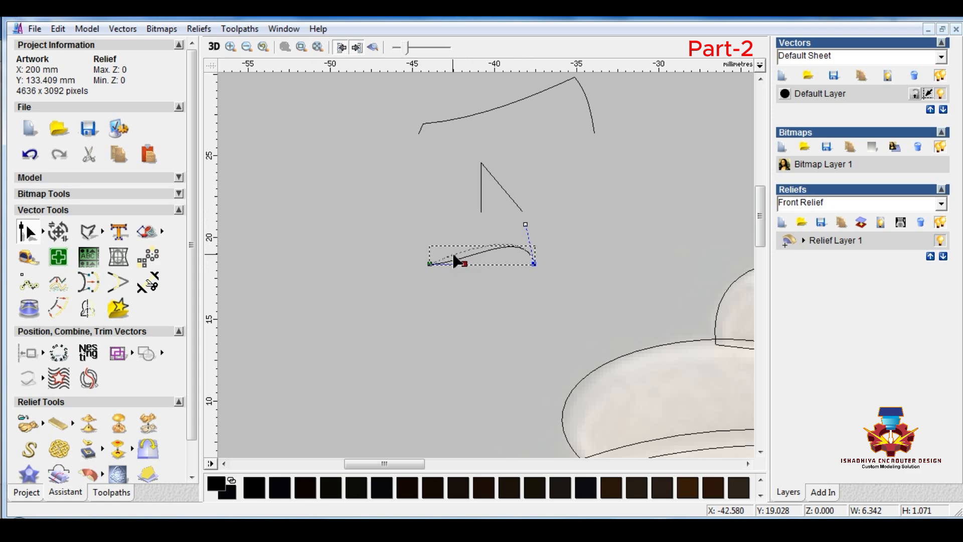
pyautogui.moveTo(454, 256); pyautogui.dragTo(454, 255)
pyautogui.moveTo(525, 224); pyautogui.dragTo(533, 227)
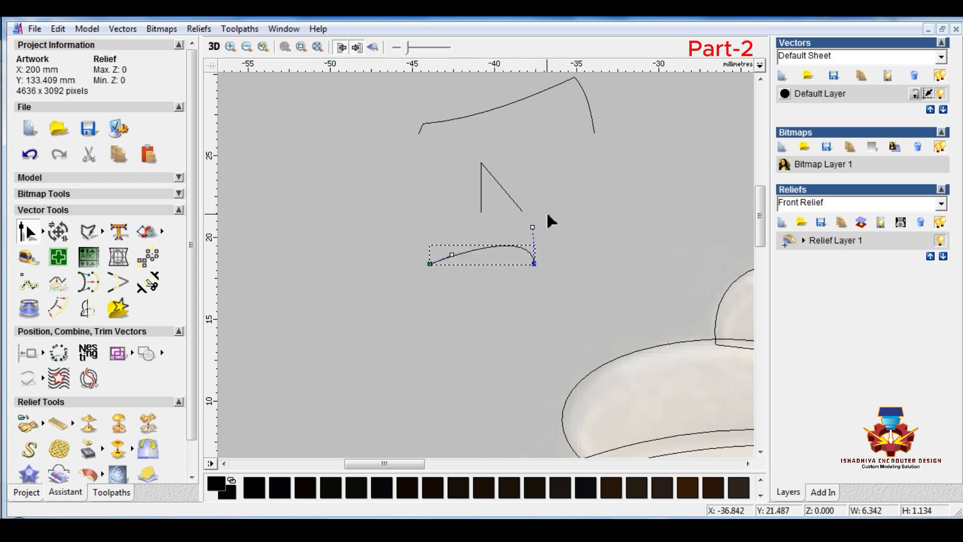
pyautogui.scroll(3, 530, 228)
pyautogui.scroll(-5, 520, 255)
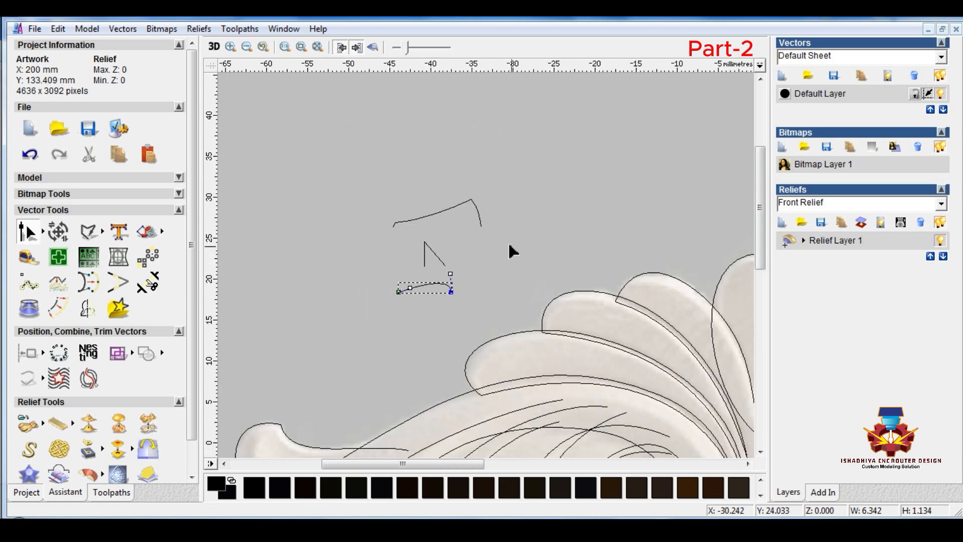
# Step: Curve the diagonal span of the middle profile outward, keeping its vertical side straight
pyautogui.rightClick(482, 240)
pyautogui.click(438, 258)
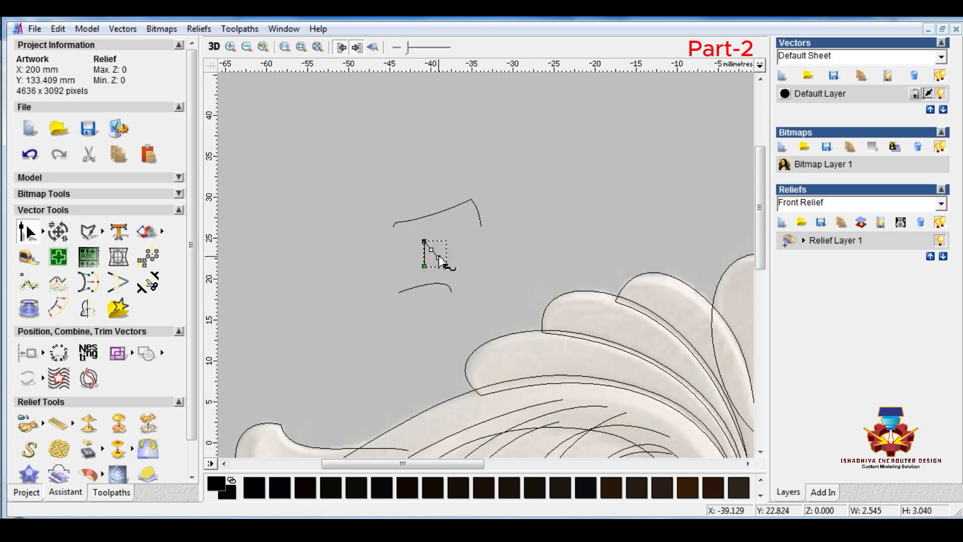
pyautogui.scroll(3, 438, 260)
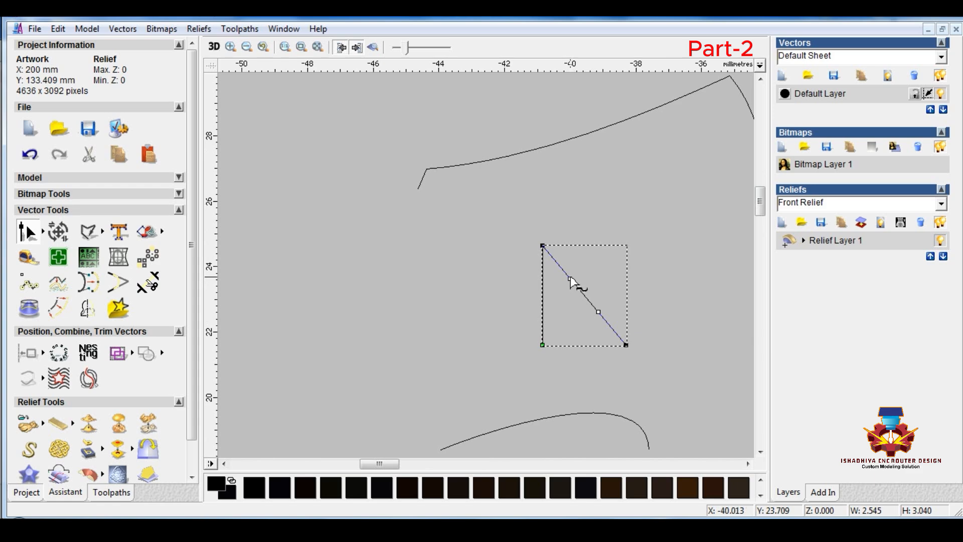
pyautogui.moveTo(564, 262); pyautogui.dragTo(607, 298)
pyautogui.click(657, 235)
pyautogui.scroll(-1, 656, 235)
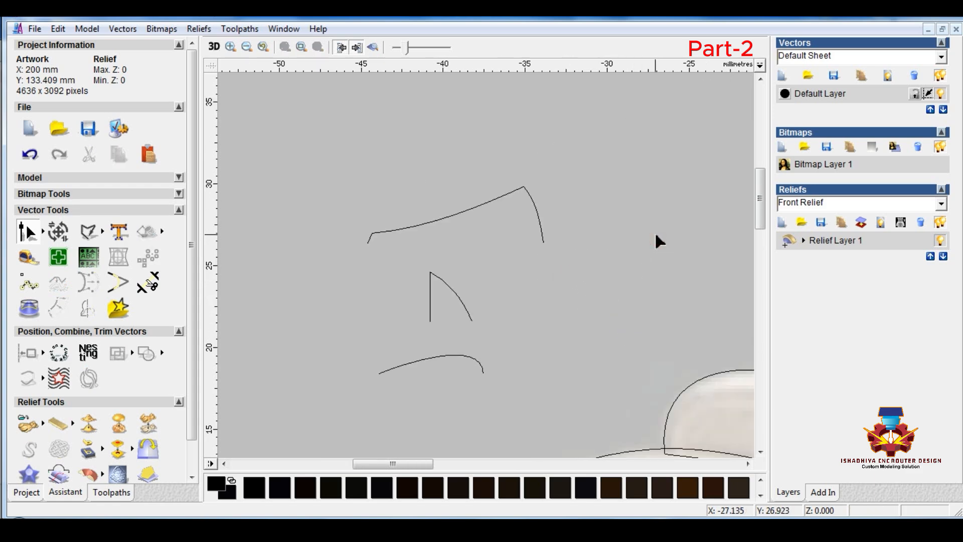
# Step: Shrink the top profile to about 8.2 mm wide and align all three profiles along their right edges
pyautogui.rightClick(501, 274)
pyautogui.click(481, 261)
pyautogui.scroll(-1, 481, 261)
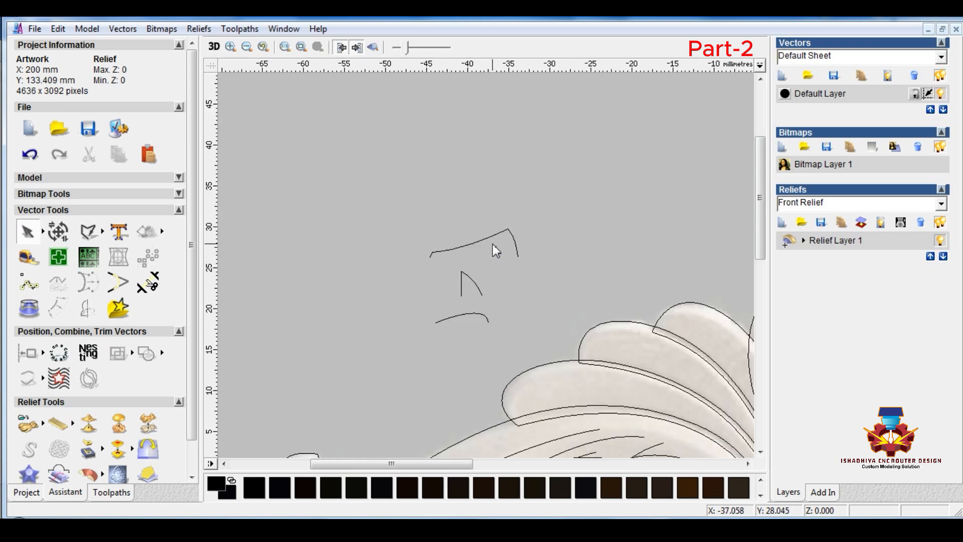
pyautogui.click(491, 237)
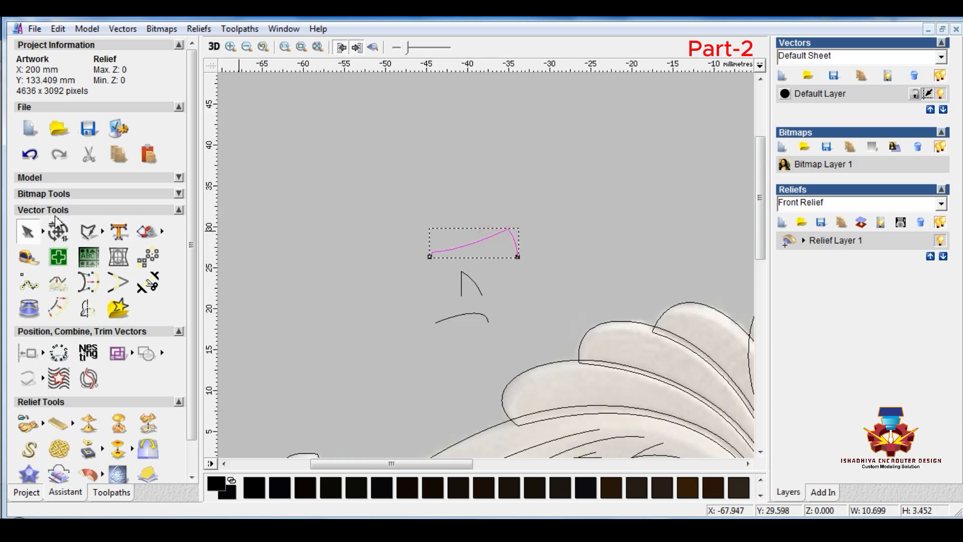
pyautogui.press('t')
pyautogui.moveTo(517, 230); pyautogui.dragTo(368, 359)
pyautogui.press('Escape')
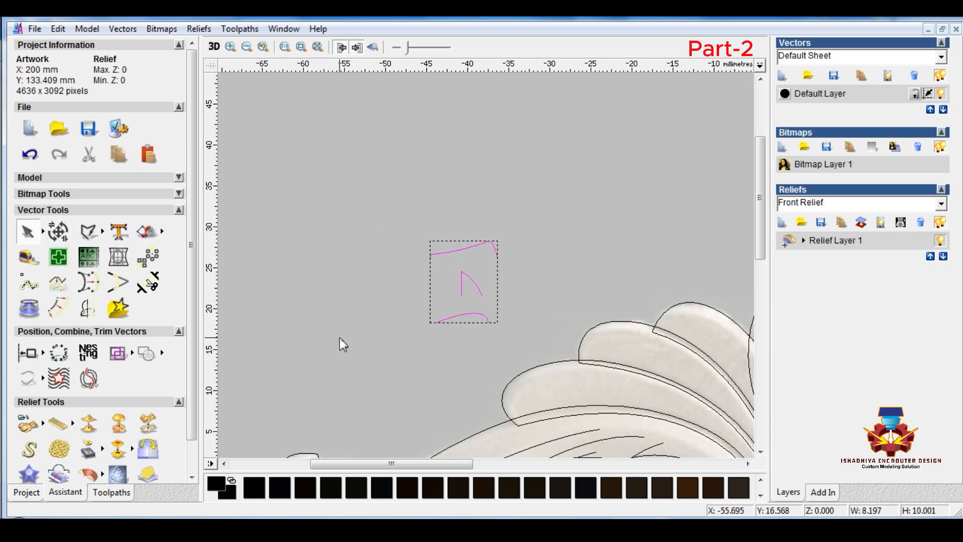
pyautogui.press('r')
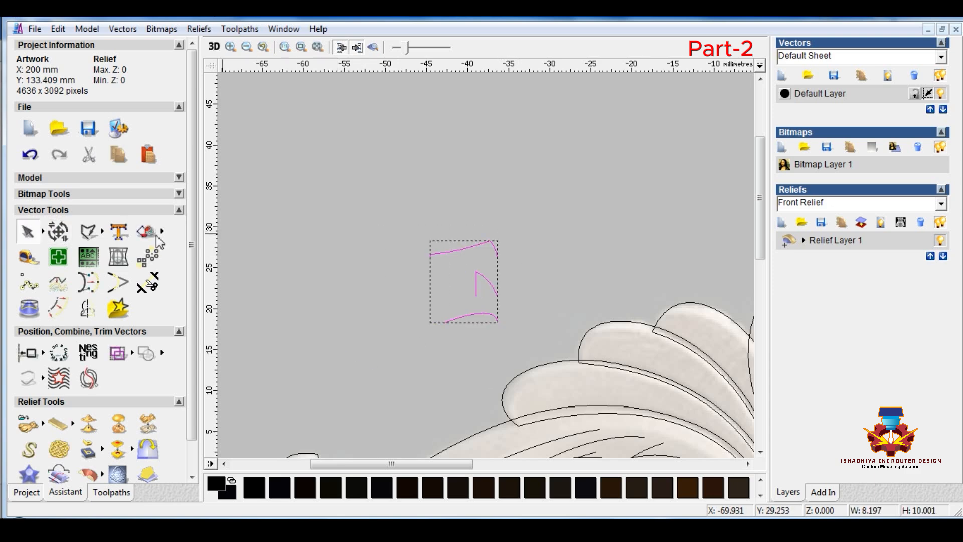
# Step: Mirror the three selected profiles horizontally about their right side, keeping the originals
pyautogui.click(86, 308)
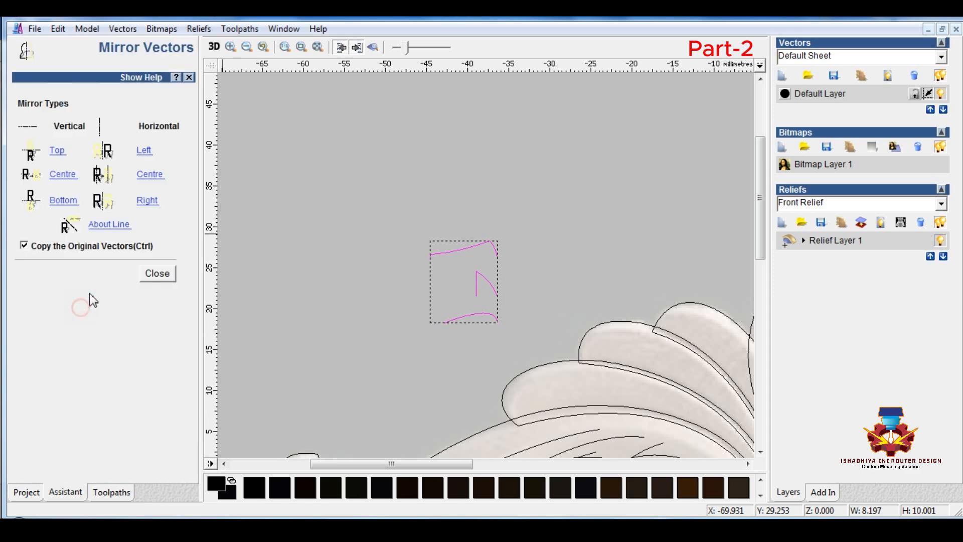
pyautogui.click(147, 200)
pyautogui.click(157, 273)
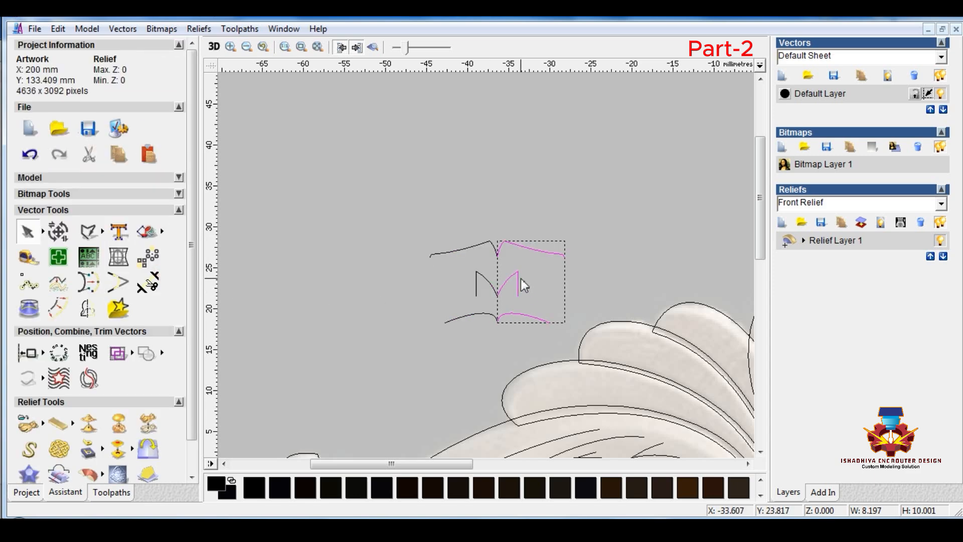
# Step: Separate the mirrored copies from the originals and move all six profiles into the empty area up and left of the ornament
pyautogui.moveTo(519, 274); pyautogui.dragTo(530, 277)
pyautogui.moveTo(391, 207); pyautogui.dragTo(599, 344)
pyautogui.moveTo(551, 325); pyautogui.dragTo(461, 258)
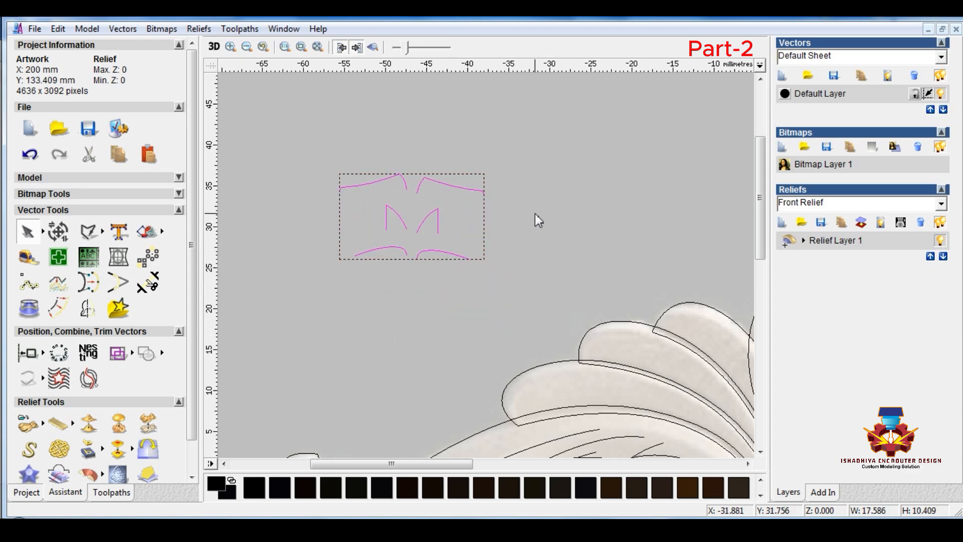
pyautogui.click(523, 236)
pyautogui.scroll(-3, 519, 237)
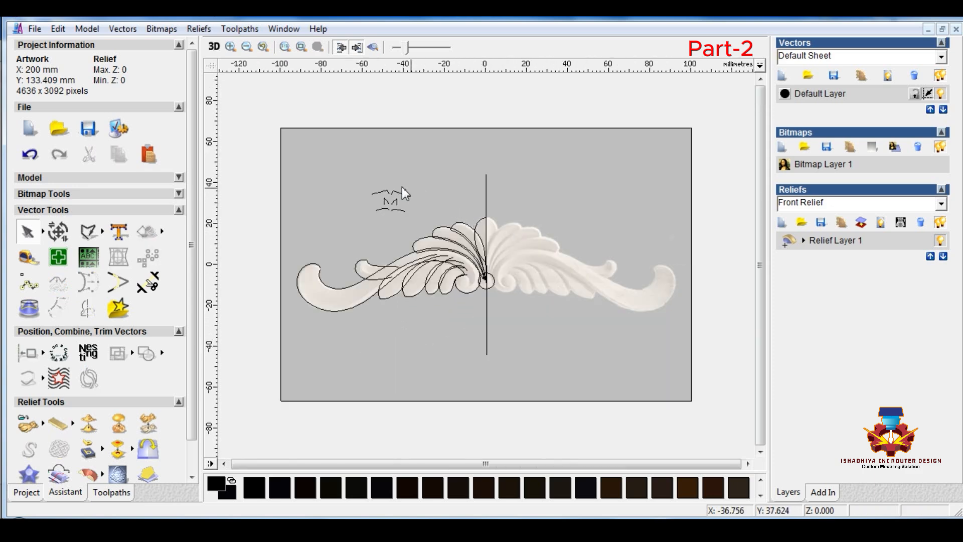
pyautogui.scroll(2, 437, 192)
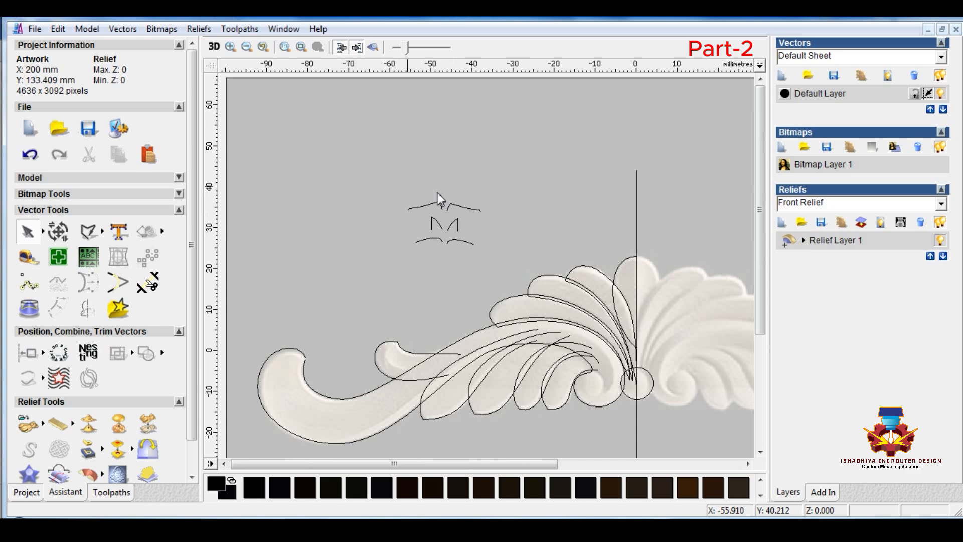
# Step: Mirror the left half of the central petal horizontally about its right side, keeping the original
pyautogui.click(627, 264)
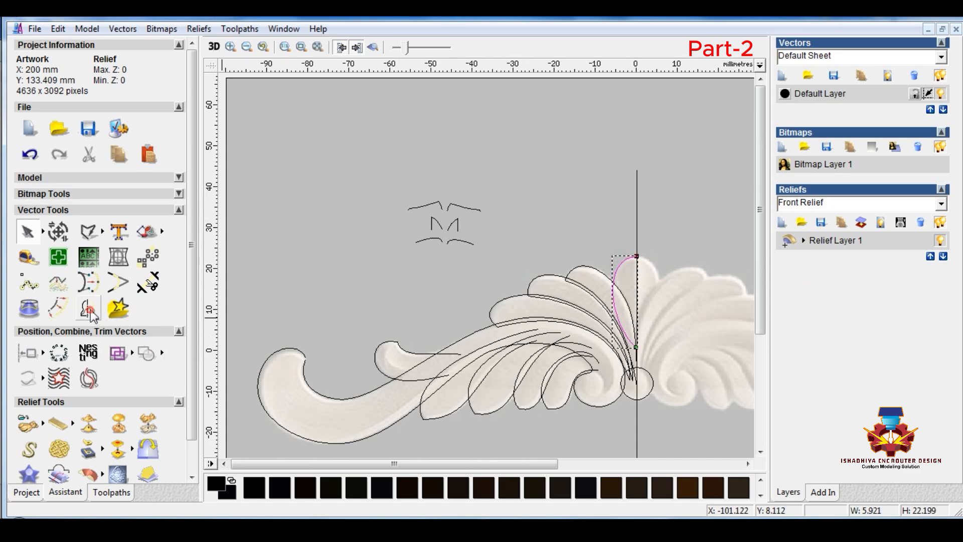
pyautogui.click(90, 309)
pyautogui.click(148, 200)
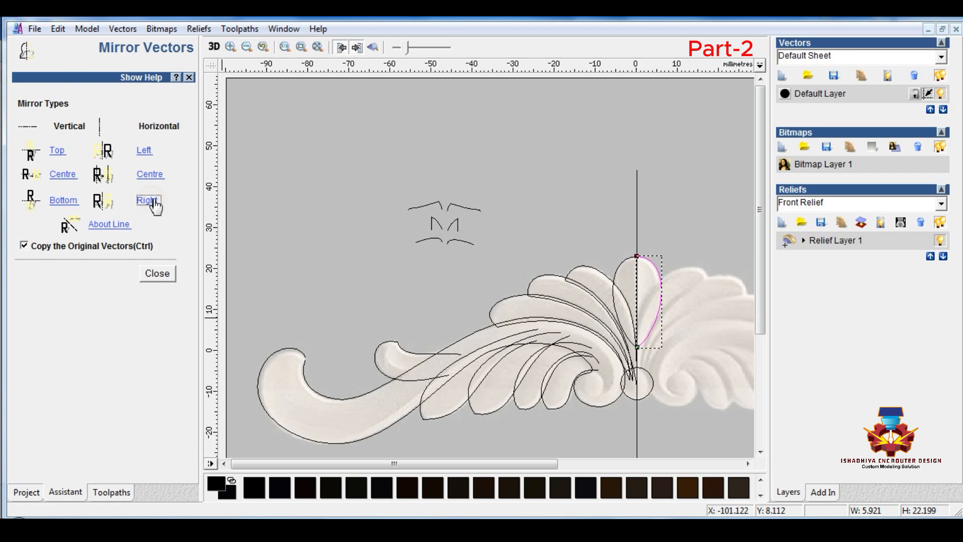
pyautogui.click(158, 278)
pyautogui.click(587, 249)
pyautogui.scroll(1, 646, 254)
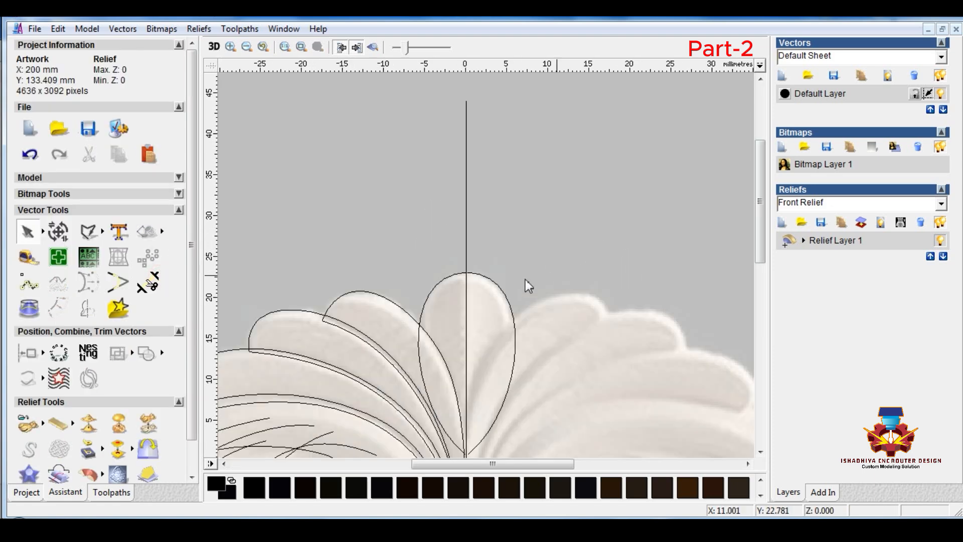
pyautogui.scroll(2, 454, 282)
pyautogui.scroll(-2, 500, 258)
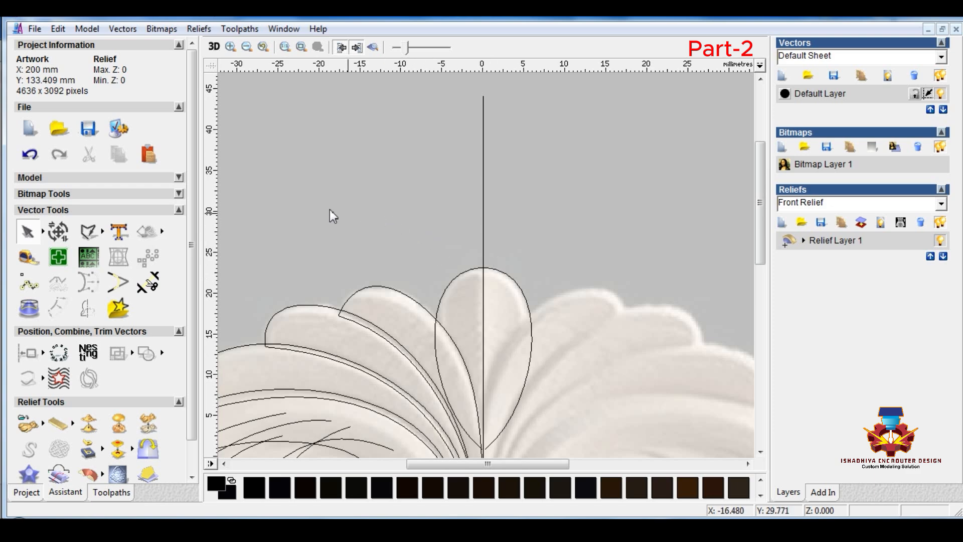
# Step: Draw a short slanted polyline about 1.8 mm wide and 2.8 mm high above the existing cross-section profiles
pyautogui.scroll(-2, 318, 206)
pyautogui.scroll(2, 384, 226)
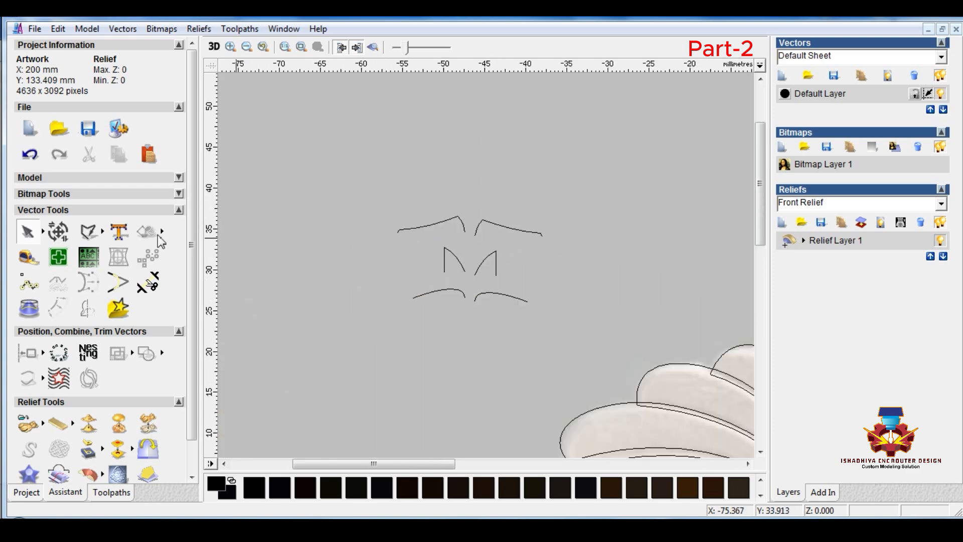
pyautogui.click(88, 234)
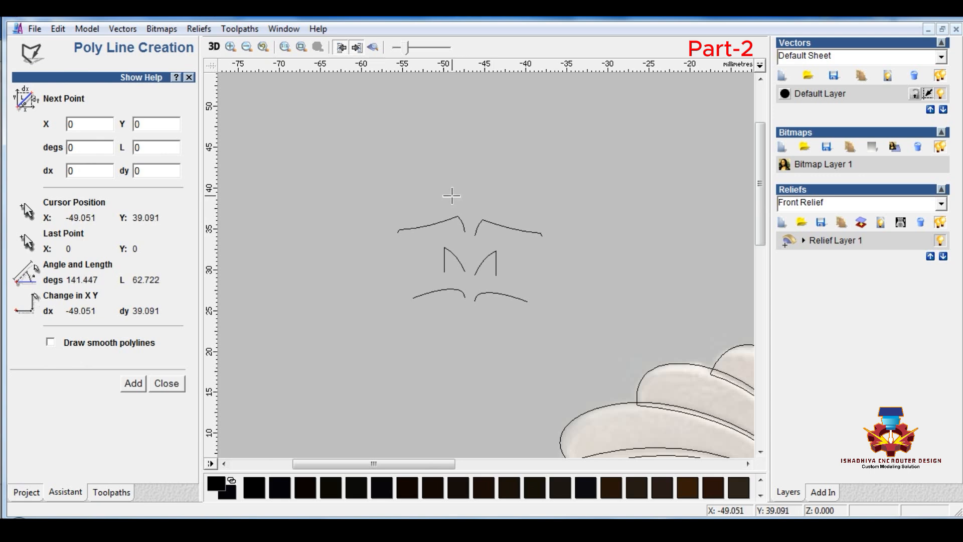
pyautogui.click(461, 174)
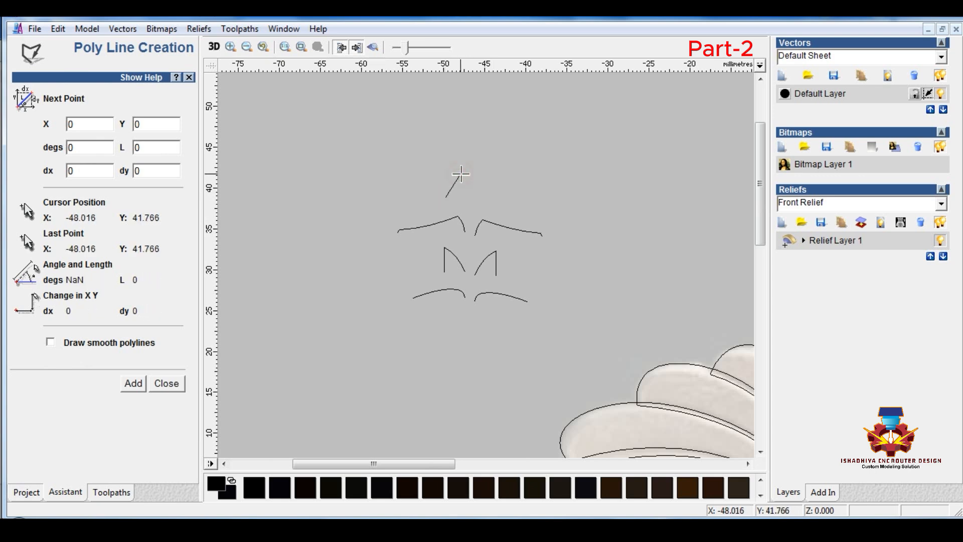
pyautogui.rightClick(465, 174)
pyautogui.click(456, 184)
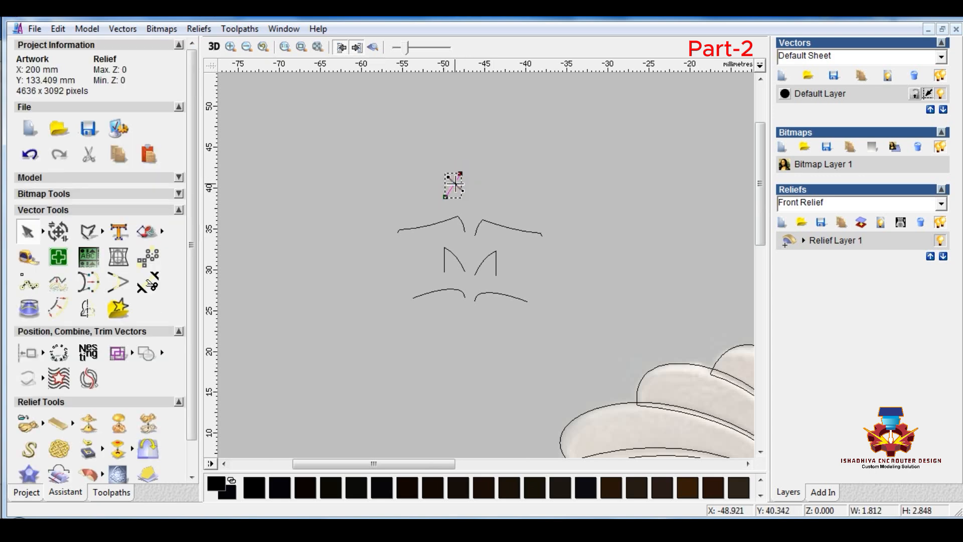
# Step: Convert the slanted line to a curve and reshape it into a shallow S-bend about 1.7 mm wide and 2.1 mm high
pyautogui.scroll(2, 456, 185)
pyautogui.scroll(-1, 530, 404)
pyautogui.scroll(1, 520, 339)
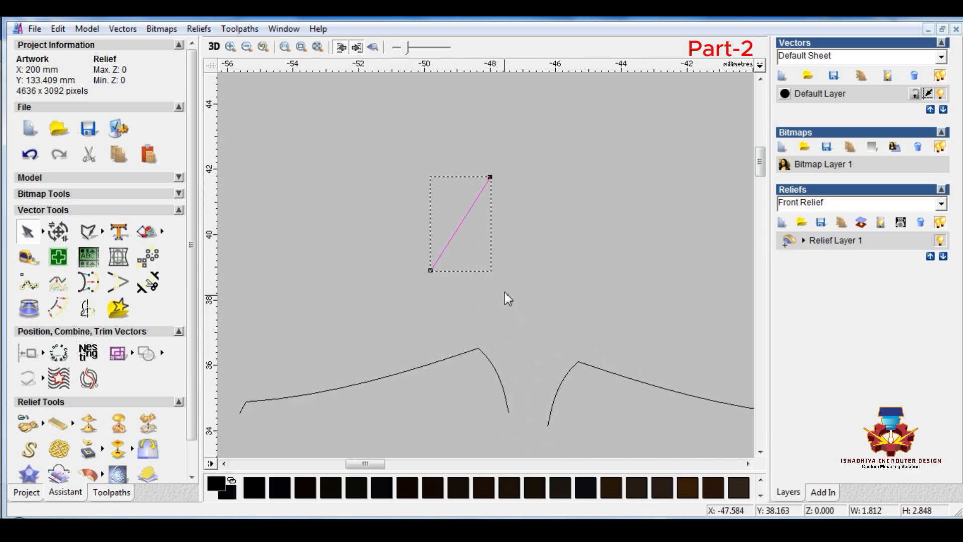
pyautogui.click(464, 218)
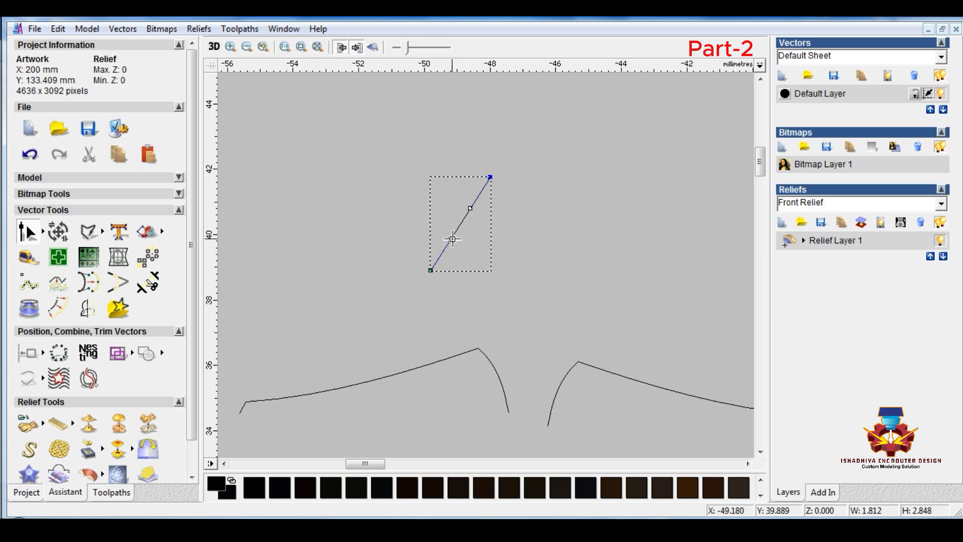
pyautogui.moveTo(450, 239)
pyautogui.mouseDown()
pyautogui.moveTo(432, 221)
pyautogui.moveTo(484, 187)
pyautogui.moveTo(476, 221)
pyautogui.moveTo(434, 222)
pyautogui.moveTo(442, 227)
pyautogui.mouseUp()
pyautogui.click(435, 222)
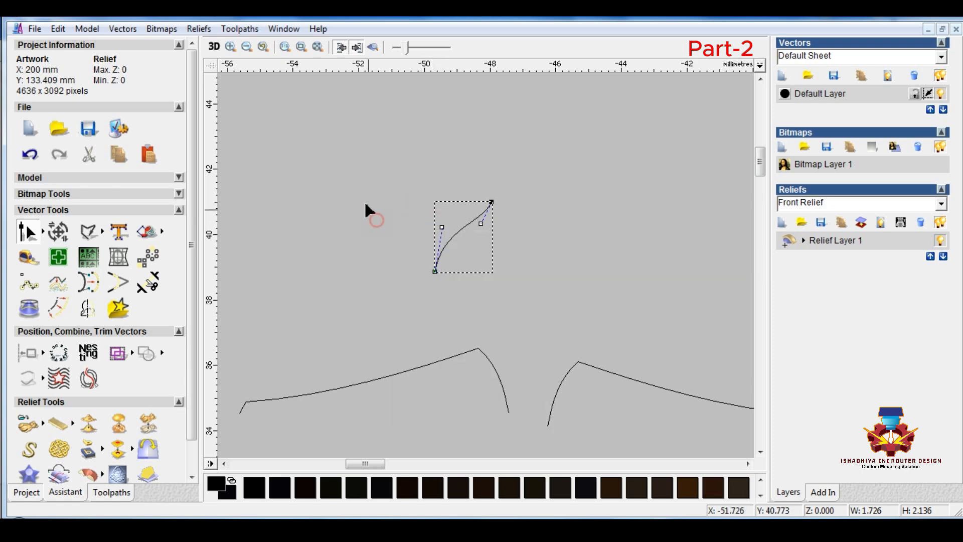
# Step: Mirror the S-shaped curve horizontally about its right side, keeping the original
pyautogui.moveTo(362, 192); pyautogui.dragTo(561, 293)
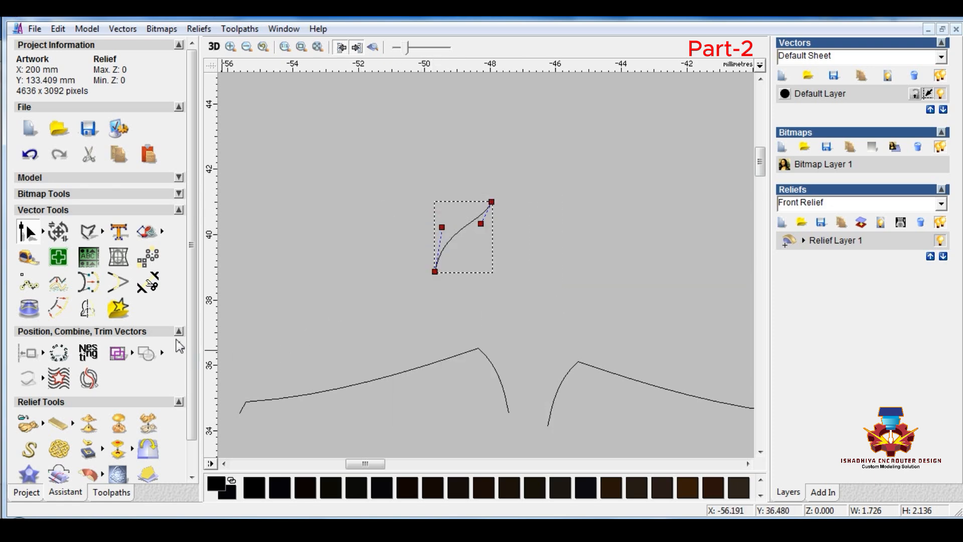
pyautogui.click(87, 307)
pyautogui.click(147, 200)
pyautogui.click(157, 273)
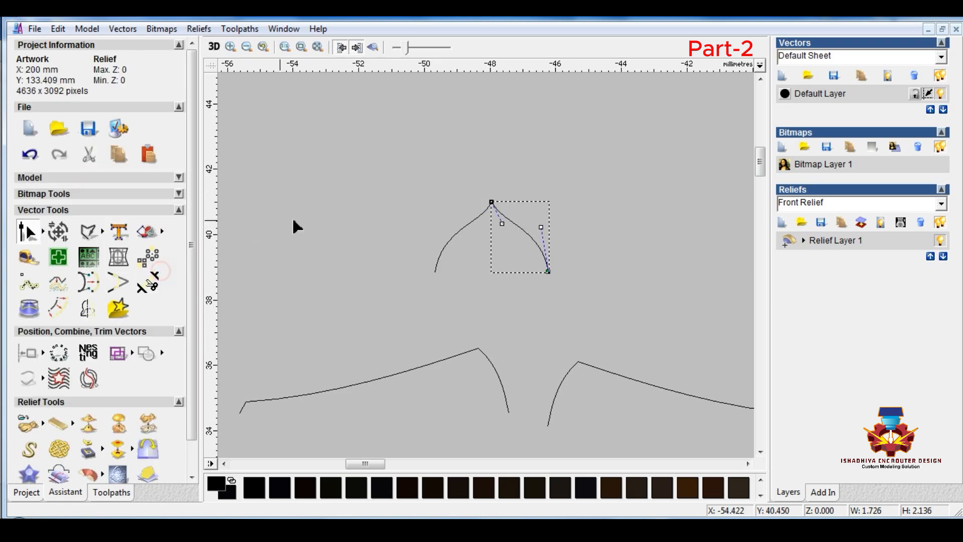
# Step: Join the two mirrored curve halves at their shared peak into one pointed-arch profile
pyautogui.moveTo(393, 143); pyautogui.dragTo(555, 269)
pyautogui.rightClick(525, 238)
pyautogui.click(500, 240)
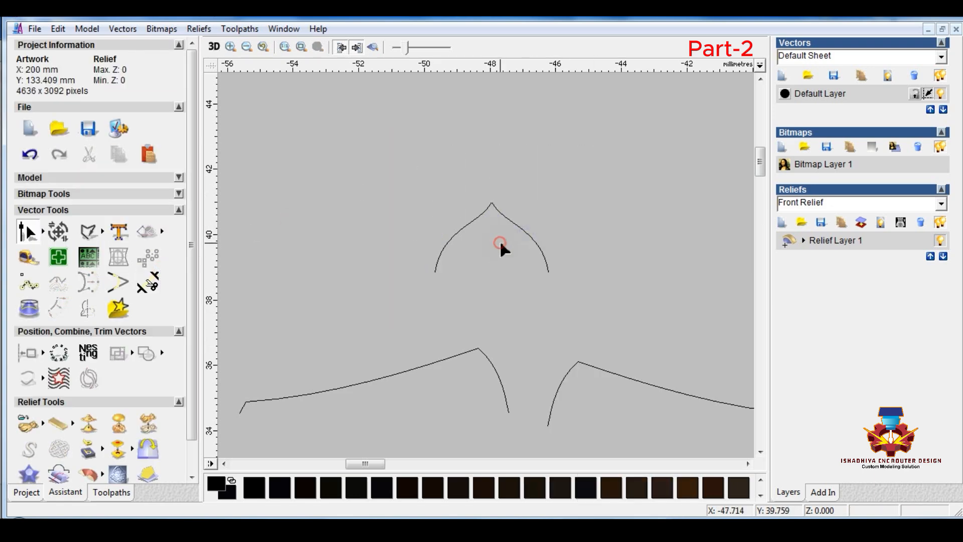
pyautogui.moveTo(362, 162); pyautogui.dragTo(557, 302)
pyautogui.moveTo(372, 180); pyautogui.dragTo(586, 327)
pyautogui.rightClick(518, 244)
pyautogui.click(555, 471)
pyautogui.click(338, 293)
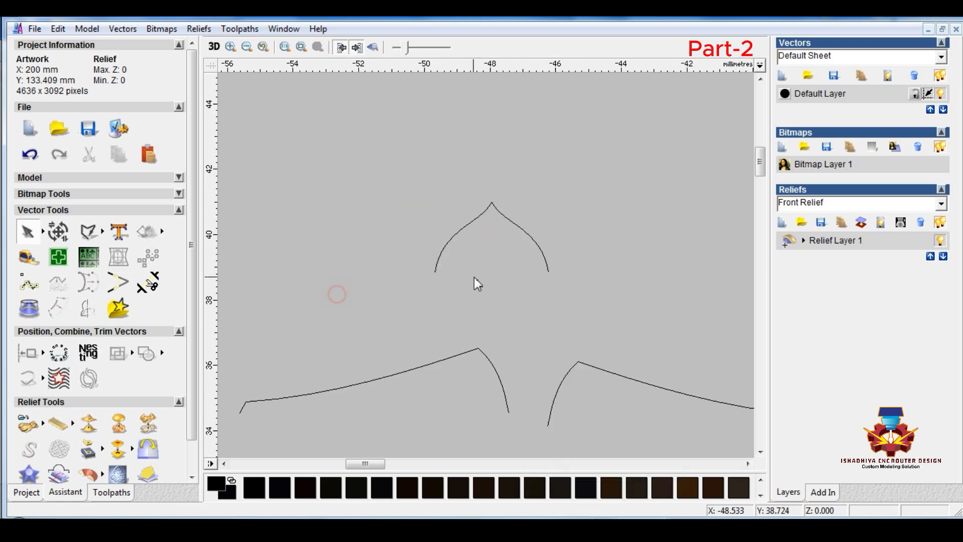
# Step: Draw an open three-segment polyline profile about 6.9 mm wide and 3.4 mm high above the pointed arch
pyautogui.scroll(-2, 474, 278)
pyautogui.scroll(-2, 471, 282)
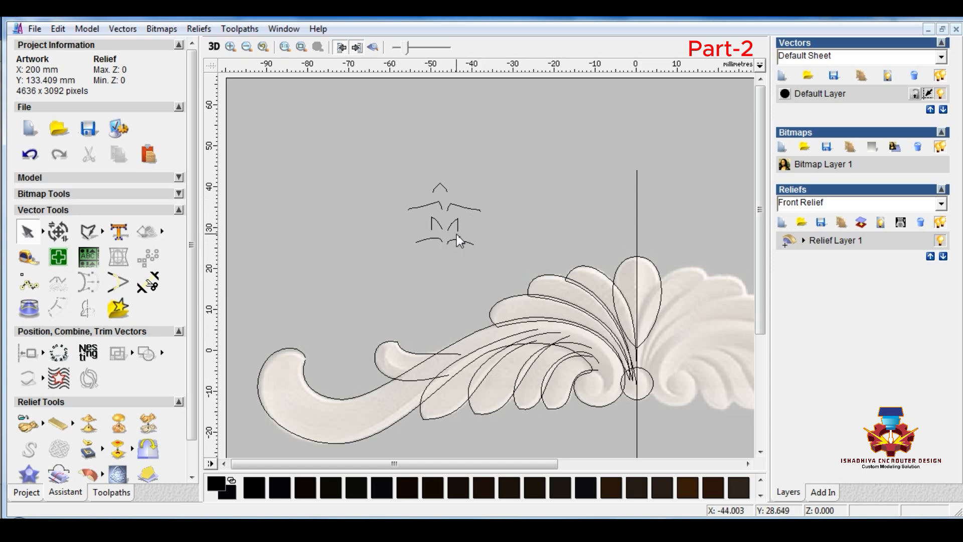
pyautogui.click(89, 233)
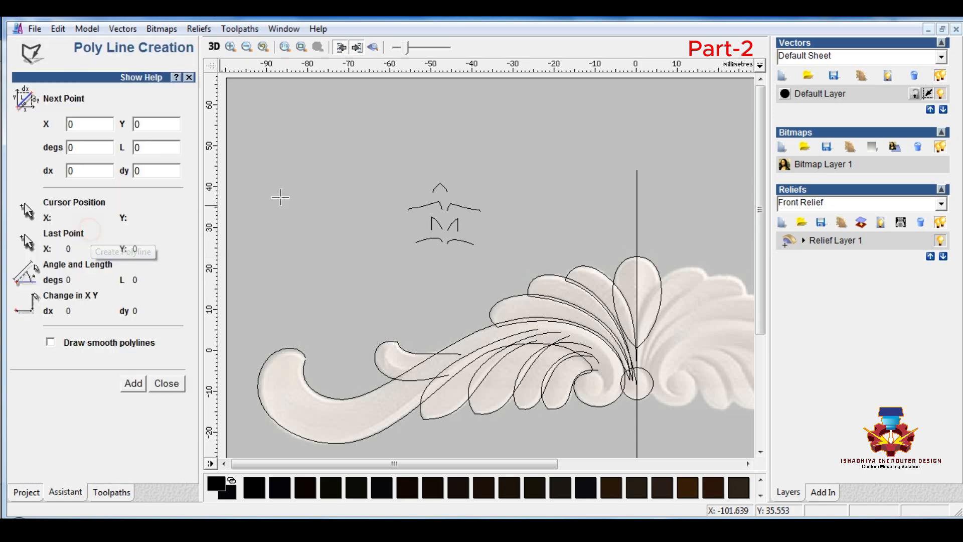
pyautogui.click(413, 175)
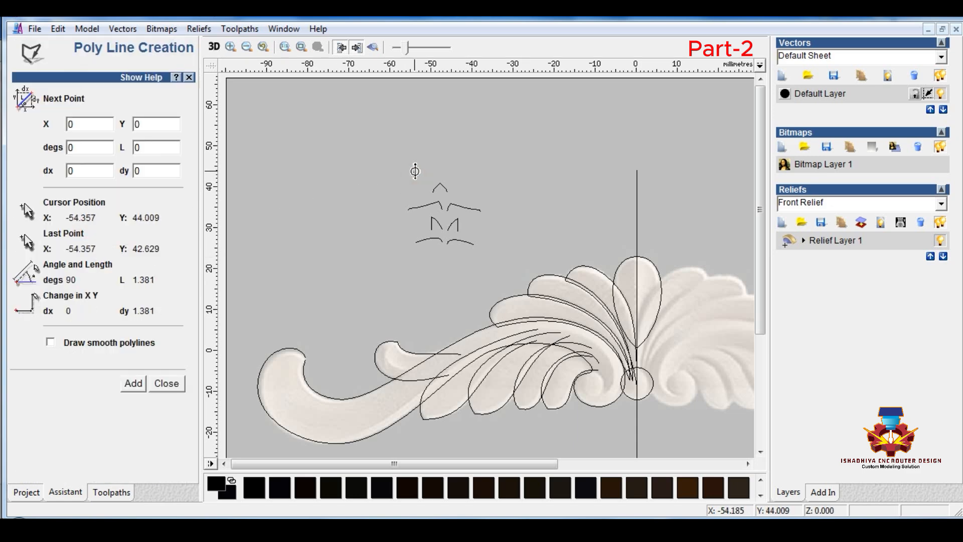
pyautogui.click(413, 169)
pyautogui.scroll(2, 422, 164)
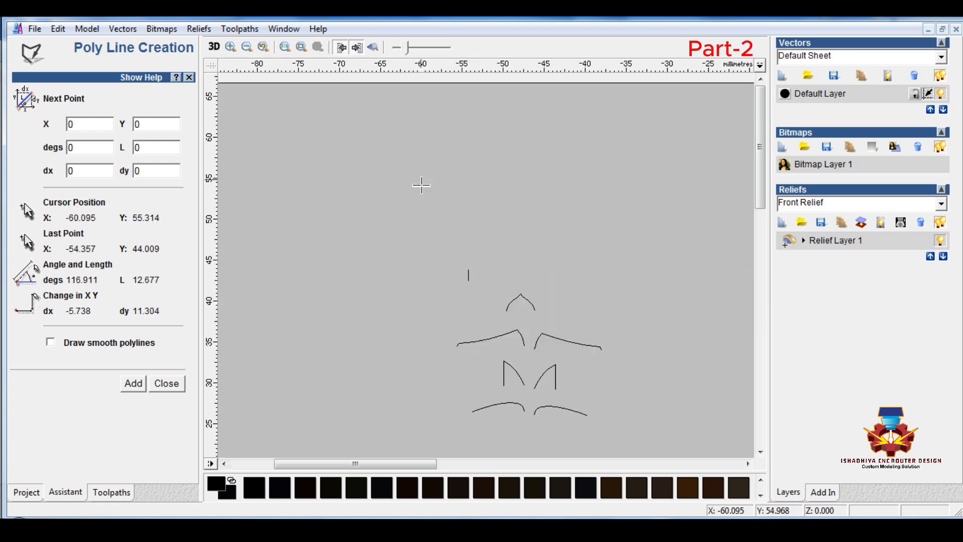
pyautogui.click(509, 254)
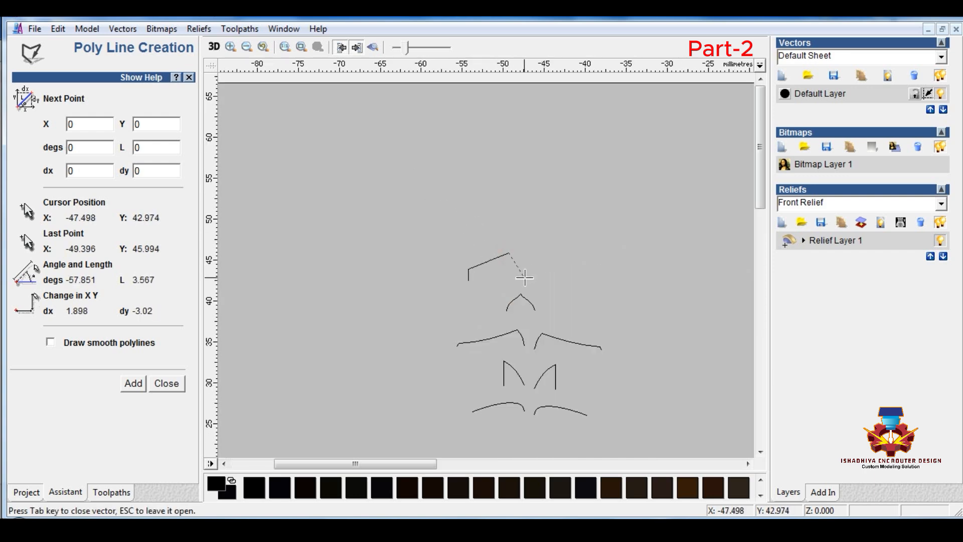
pyautogui.click(524, 276)
pyautogui.press('Escape')
# Step: Level the new profile's right end with its left end, bow the right segment outward, and lower the peak to about 2.7 mm high
pyautogui.click(518, 266)
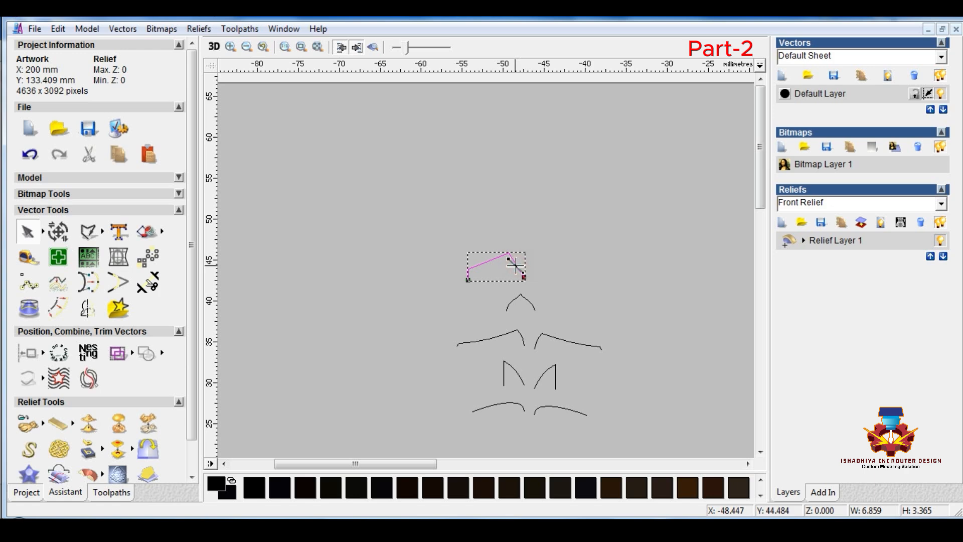
pyautogui.scroll(2, 516, 267)
pyautogui.doubleClick(492, 269)
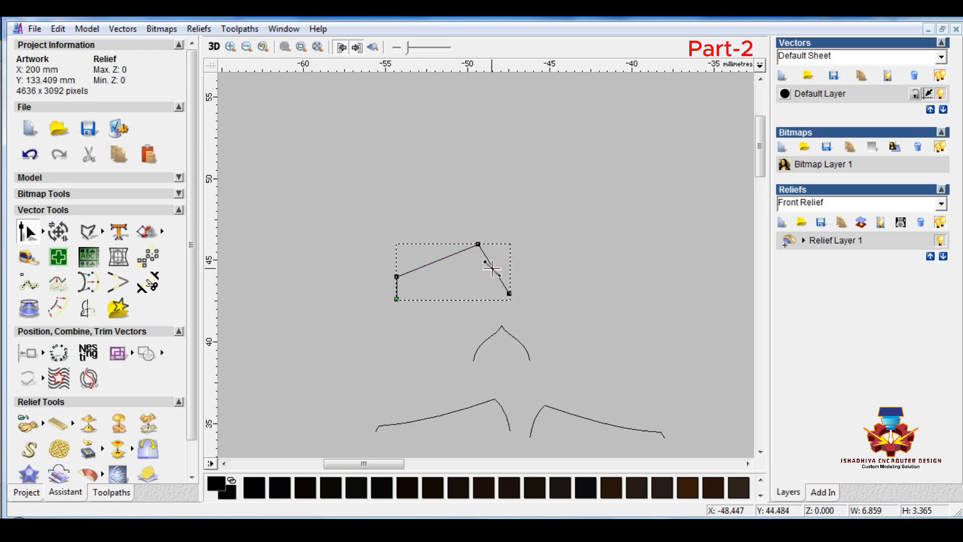
pyautogui.scroll(2, 499, 287)
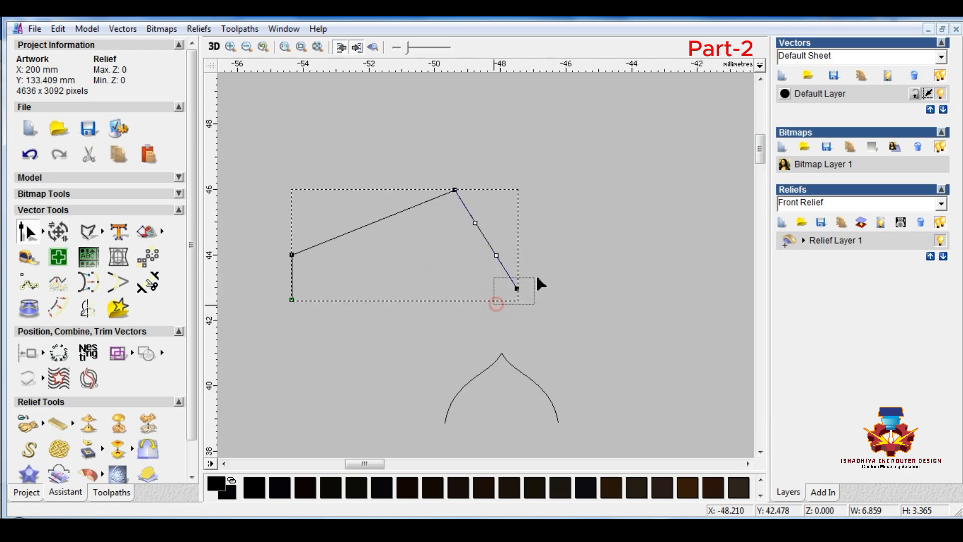
pyautogui.moveTo(537, 279); pyautogui.dragTo(518, 300)
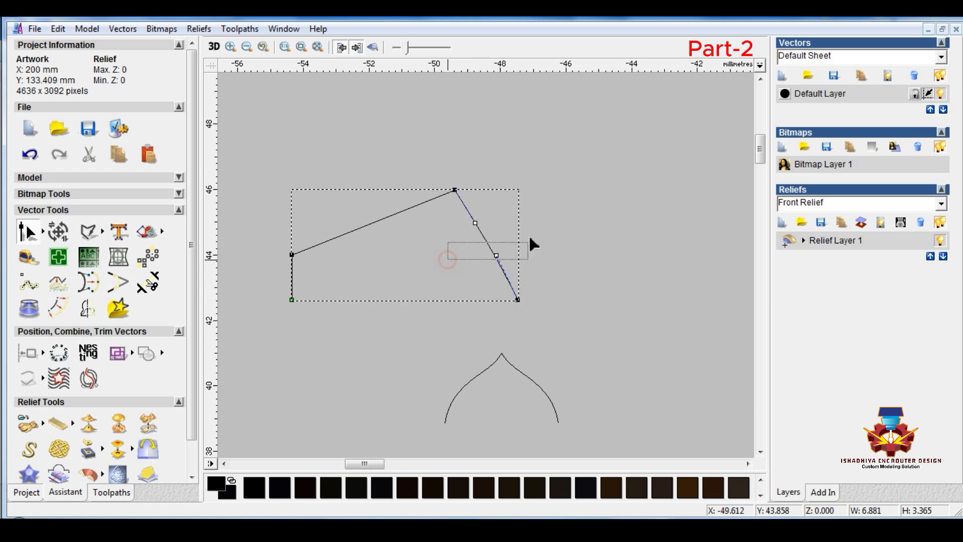
pyautogui.moveTo(530, 239); pyautogui.dragTo(527, 216)
pyautogui.moveTo(496, 254); pyautogui.dragTo(511, 254)
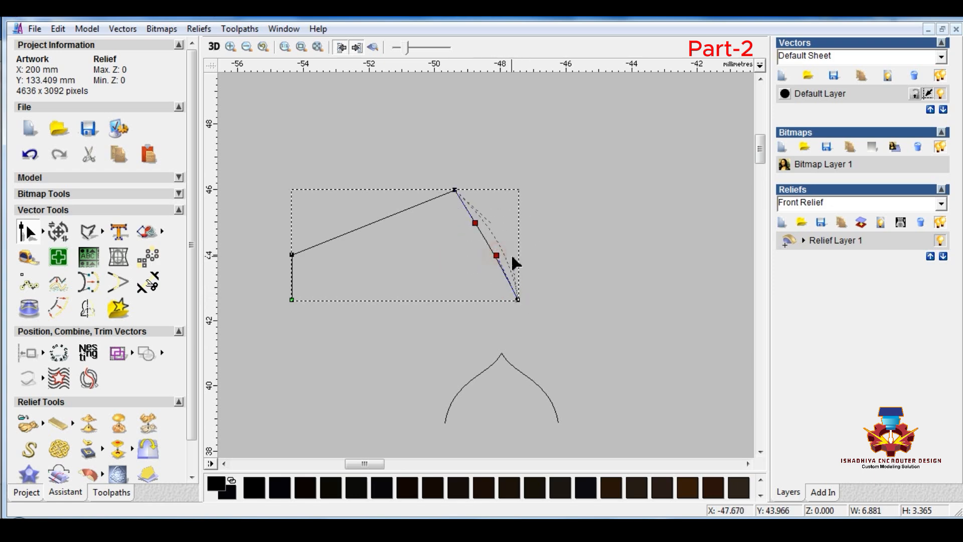
pyautogui.moveTo(451, 214); pyautogui.dragTo(451, 213)
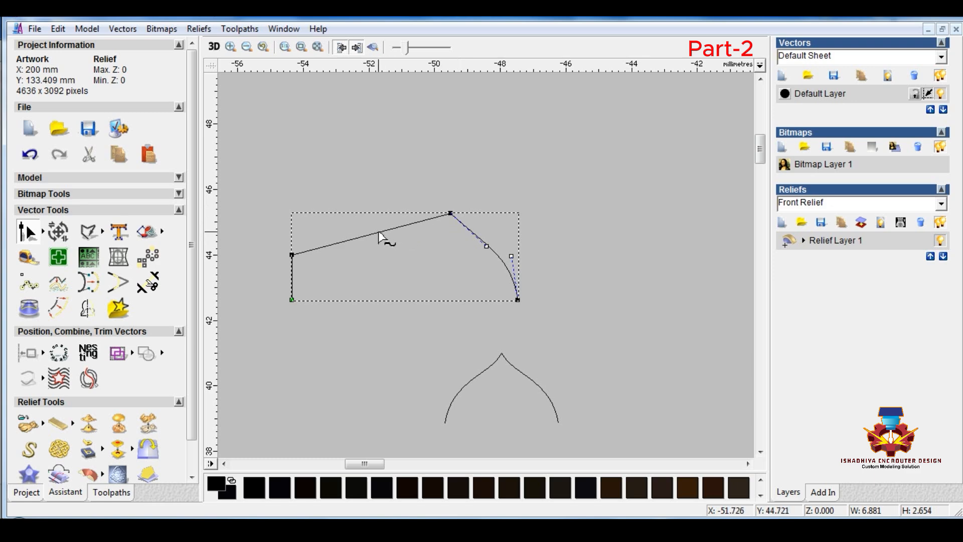
# Step: Curve the profile's long upper segment, move its left corner inward, and smooth the peak to about 2.4 mm high
pyautogui.moveTo(315, 195); pyautogui.dragTo(418, 235)
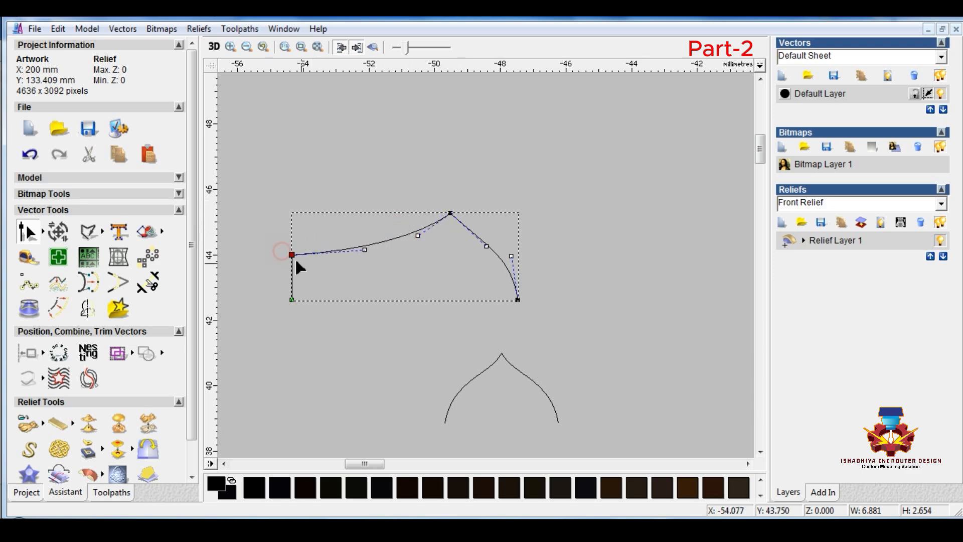
pyautogui.moveTo(292, 255); pyautogui.dragTo(311, 263)
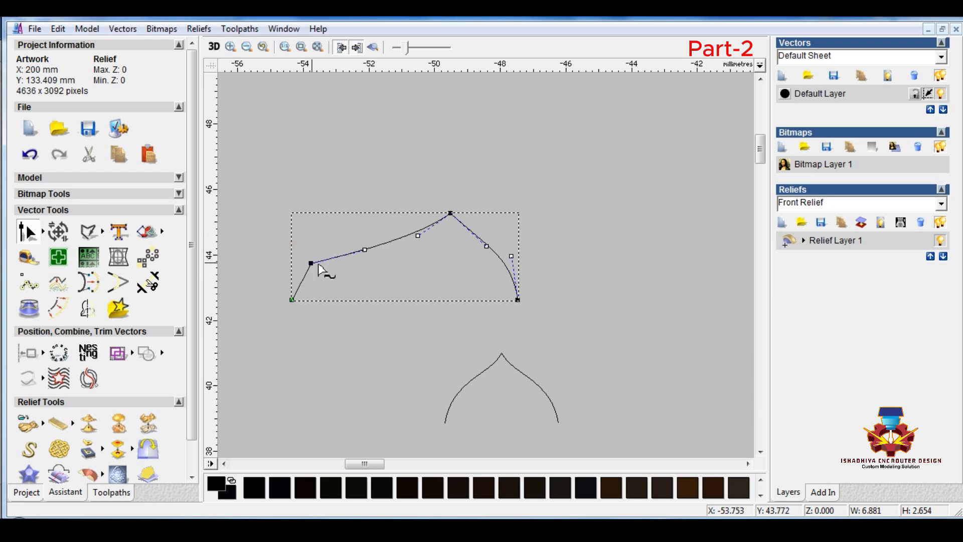
pyautogui.moveTo(450, 213); pyautogui.dragTo(463, 221)
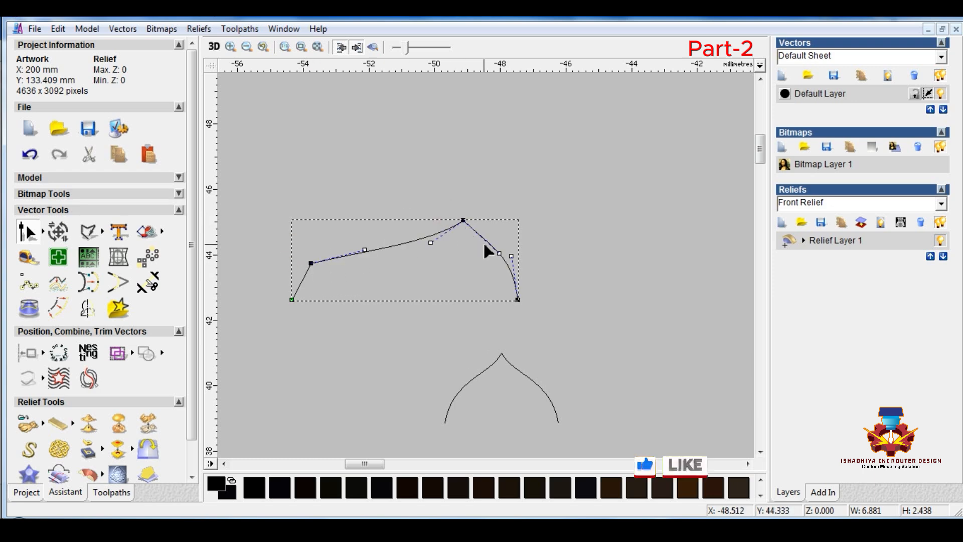
pyautogui.moveTo(498, 255); pyautogui.dragTo(498, 232)
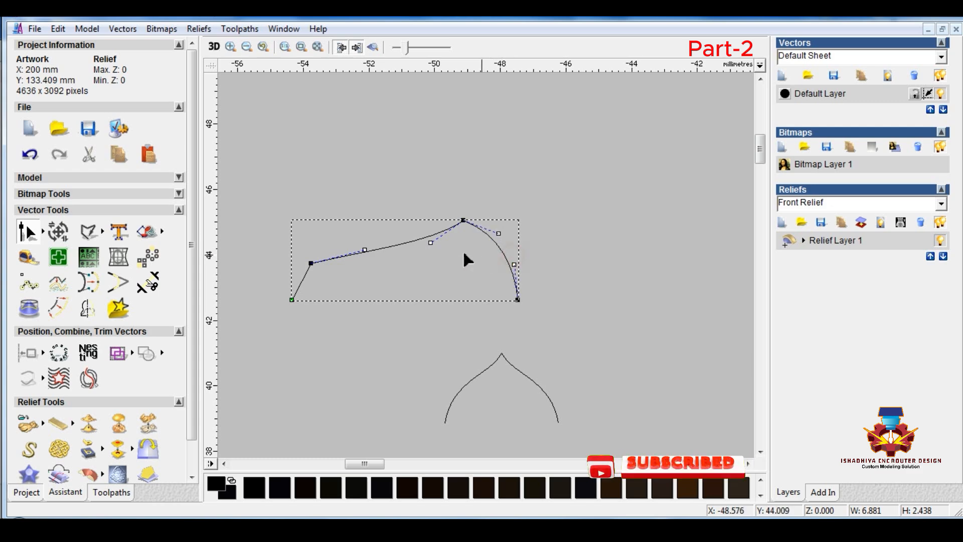
pyautogui.moveTo(430, 242); pyautogui.dragTo(421, 253)
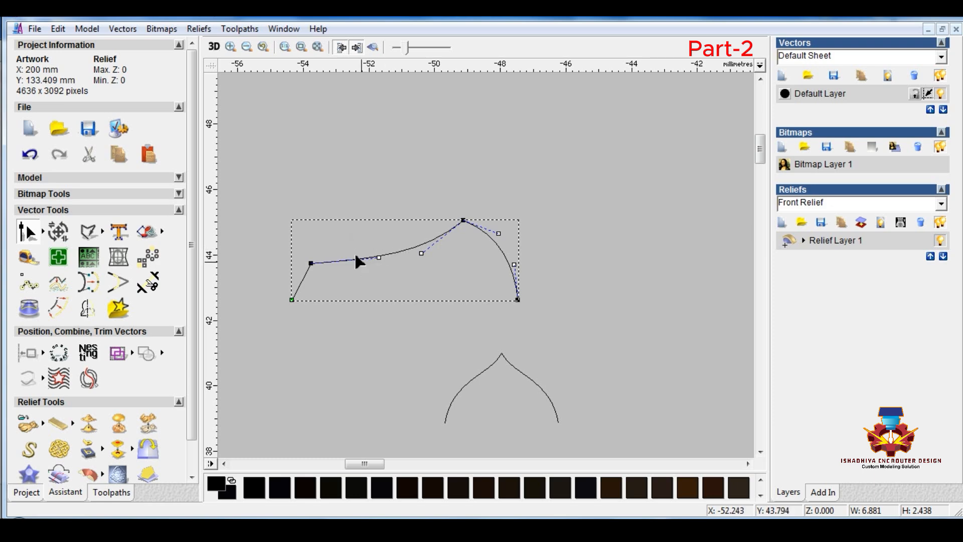
pyautogui.click(337, 222)
pyautogui.rightClick(304, 173)
pyautogui.click(299, 185)
pyautogui.scroll(-5, 335, 274)
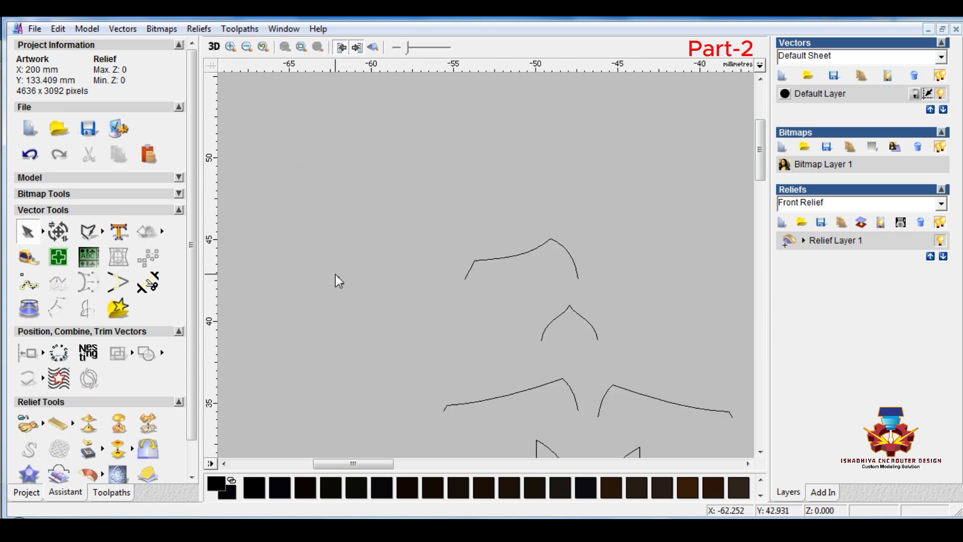
pyautogui.scroll(2, 569, 264)
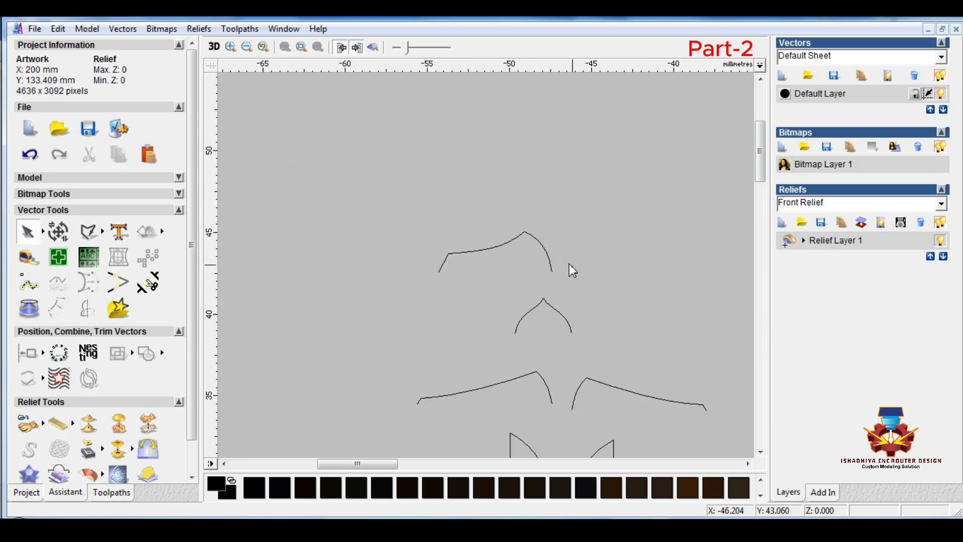
# Step: Lower the left shoulder point of the topmost profile to soften its step
pyautogui.click(461, 253)
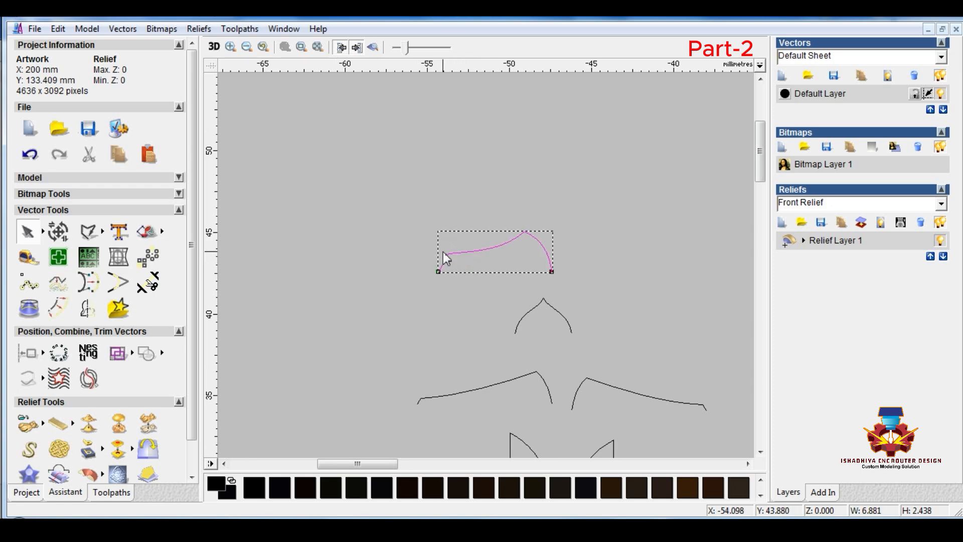
pyautogui.click(444, 251)
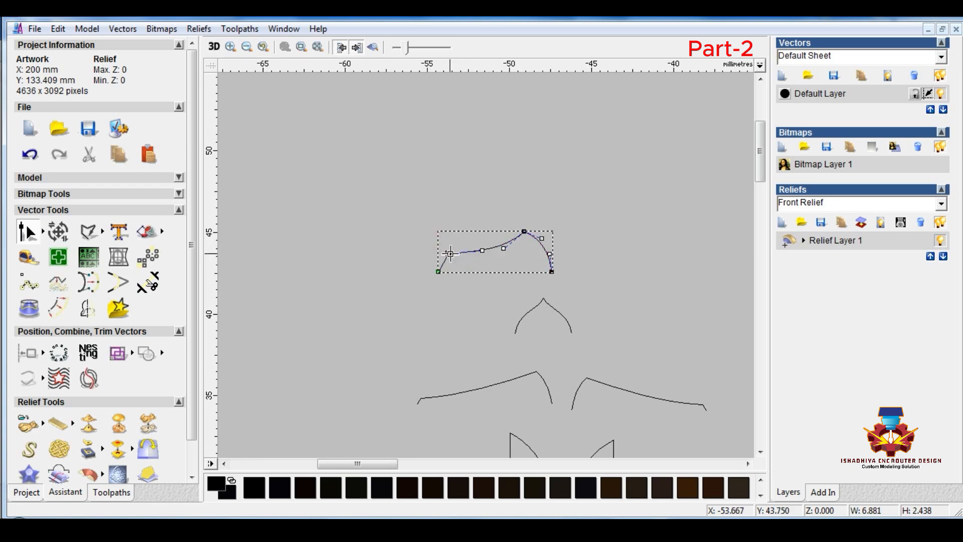
pyautogui.click(405, 276)
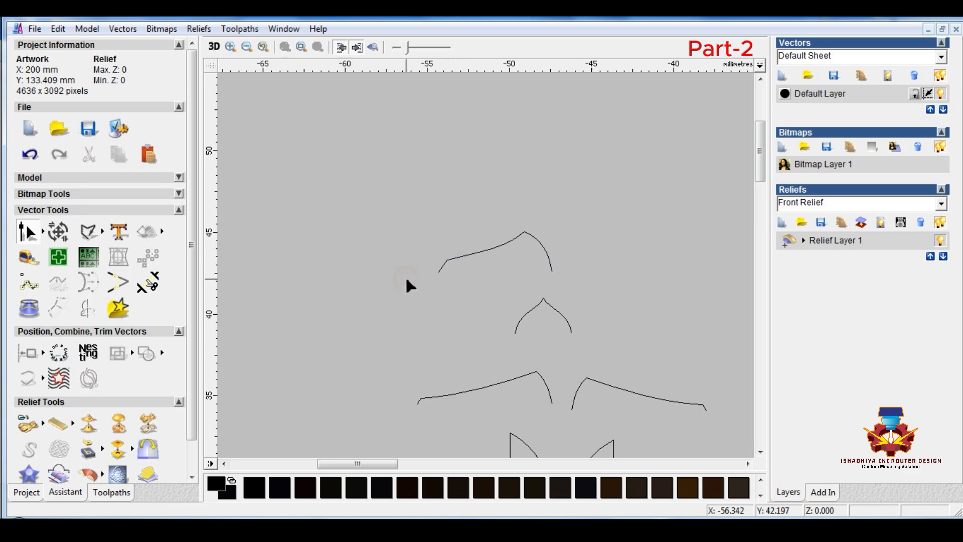
pyautogui.rightClick(384, 245)
pyautogui.click(363, 228)
# Step: Mirror the topmost profile horizontally about its right side, keeping the original, and move the copy away from it
pyautogui.moveTo(364, 209); pyautogui.dragTo(594, 285)
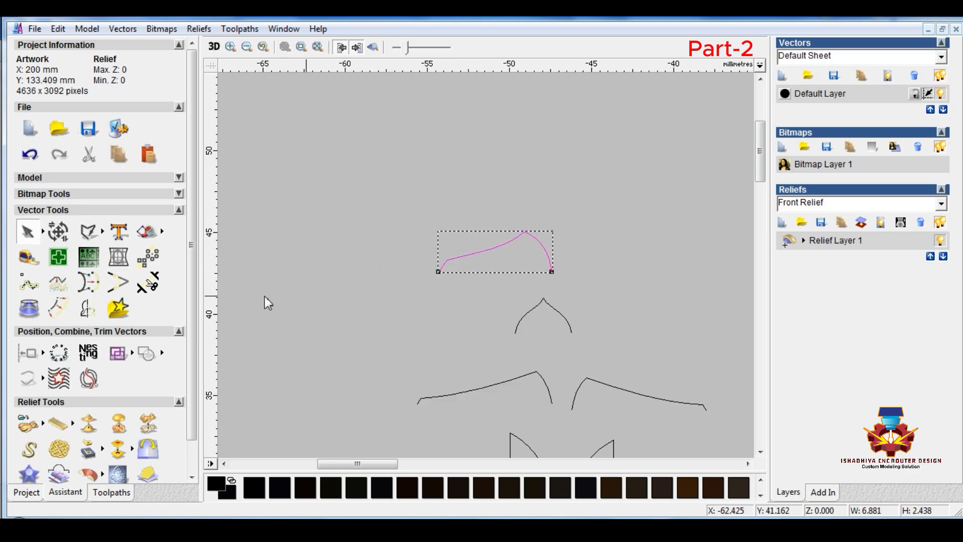
pyautogui.click(58, 308)
pyautogui.click(149, 201)
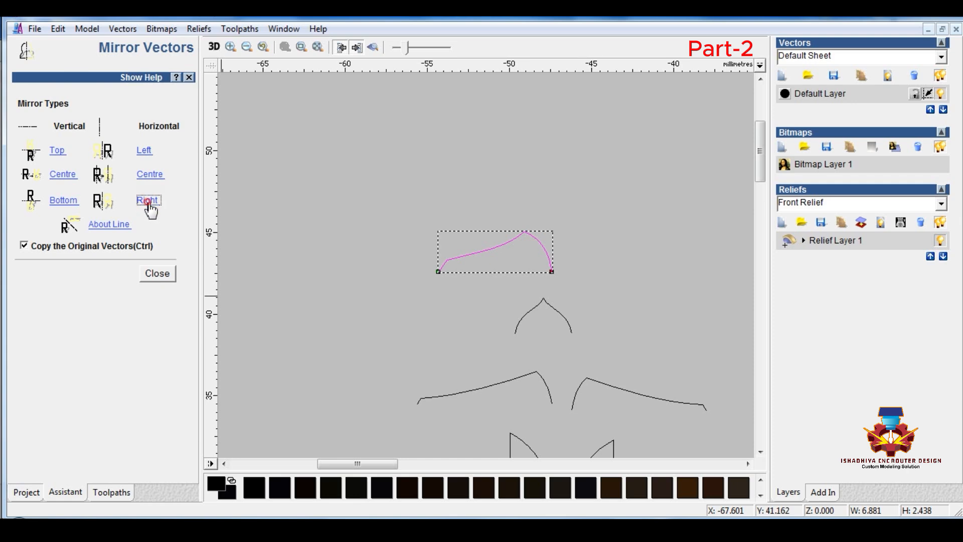
pyautogui.click(158, 274)
pyautogui.moveTo(623, 253); pyautogui.dragTo(660, 254)
pyautogui.click(608, 207)
pyautogui.scroll(-2, 595, 213)
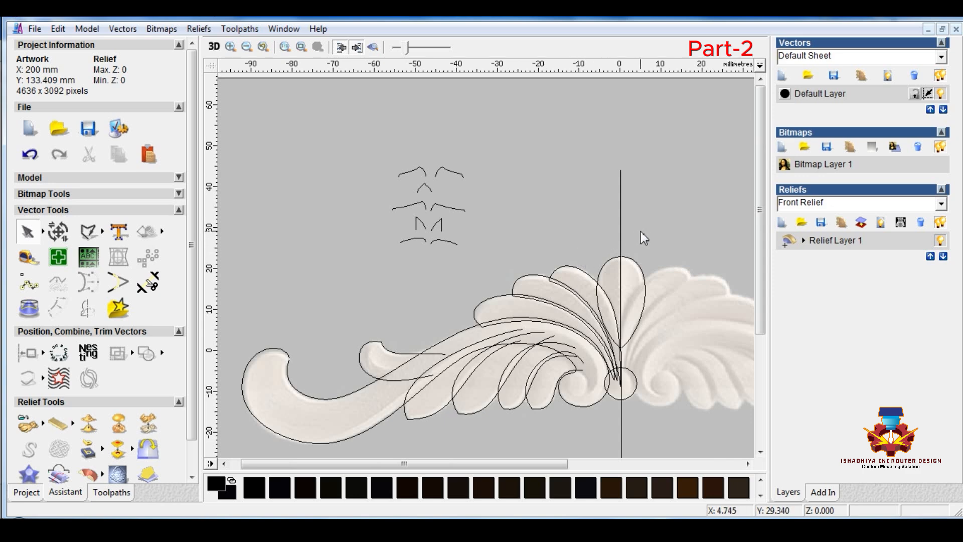
# Step: Tile the 2D and 3D views vertically side by side and widen the 2D view
pyautogui.click(669, 192)
pyautogui.click(284, 29)
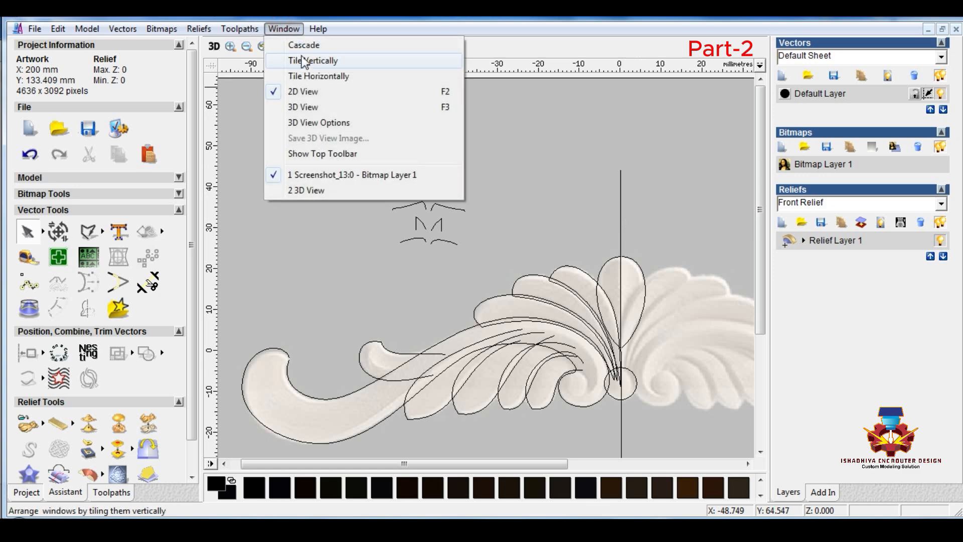
pyautogui.click(301, 58)
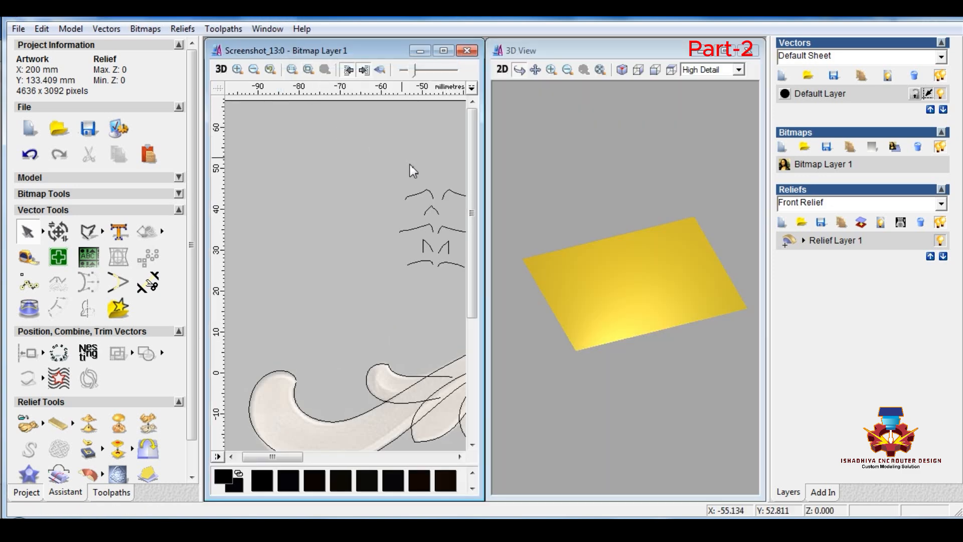
pyautogui.click(648, 287)
pyautogui.scroll(3, 646, 285)
pyautogui.scroll(2, 647, 284)
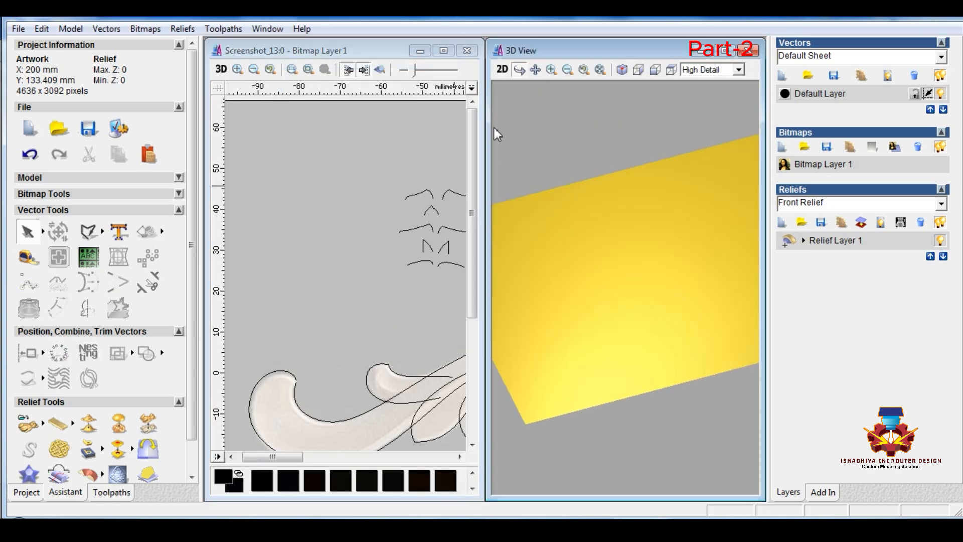
pyautogui.moveTo(487, 120); pyautogui.dragTo(531, 125)
pyautogui.moveTo(484, 145); pyautogui.dragTo(528, 149)
pyautogui.scroll(-1, 350, 228)
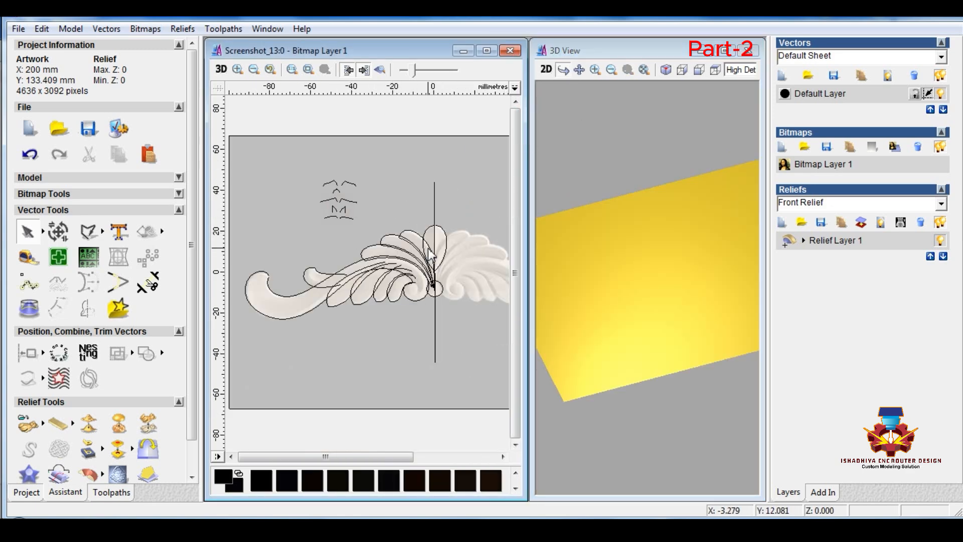
pyautogui.scroll(1, 428, 248)
pyautogui.scroll(-1, 407, 242)
# Step: Set up a Two Rail Sweep on the centre petal, with the lowest left arc as Z control vector and the small peaked profile as cross section
pyautogui.moveTo(307, 154)
pyautogui.mouseDown()
pyautogui.moveTo(234, 233)
pyautogui.moveTo(272, 220)
pyautogui.moveTo(281, 231)
pyautogui.mouseUp()
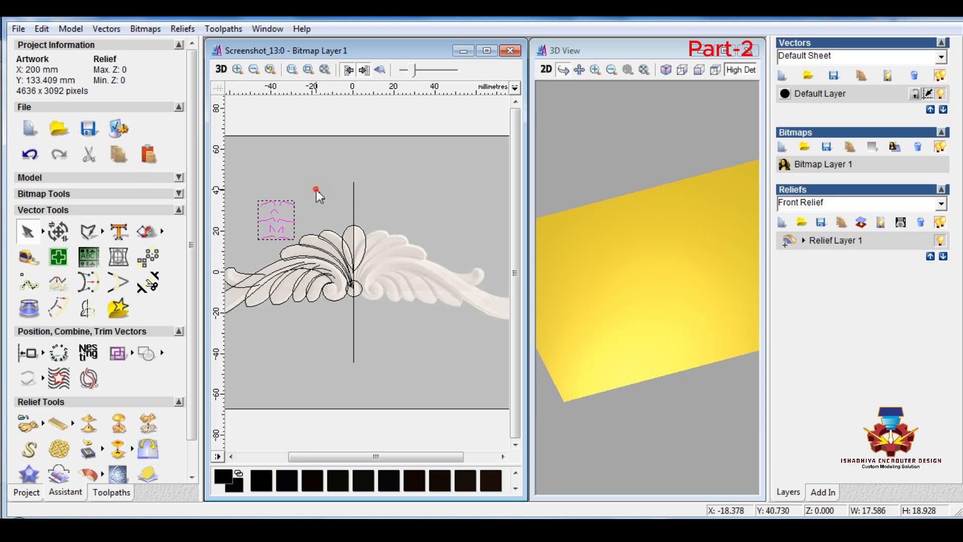
pyautogui.click(316, 189)
pyautogui.click(345, 241)
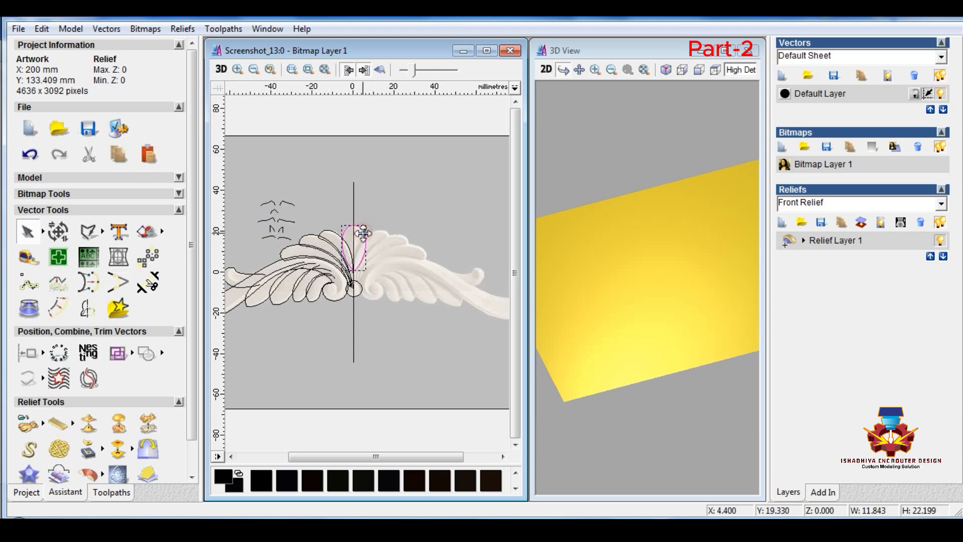
pyautogui.click(178, 332)
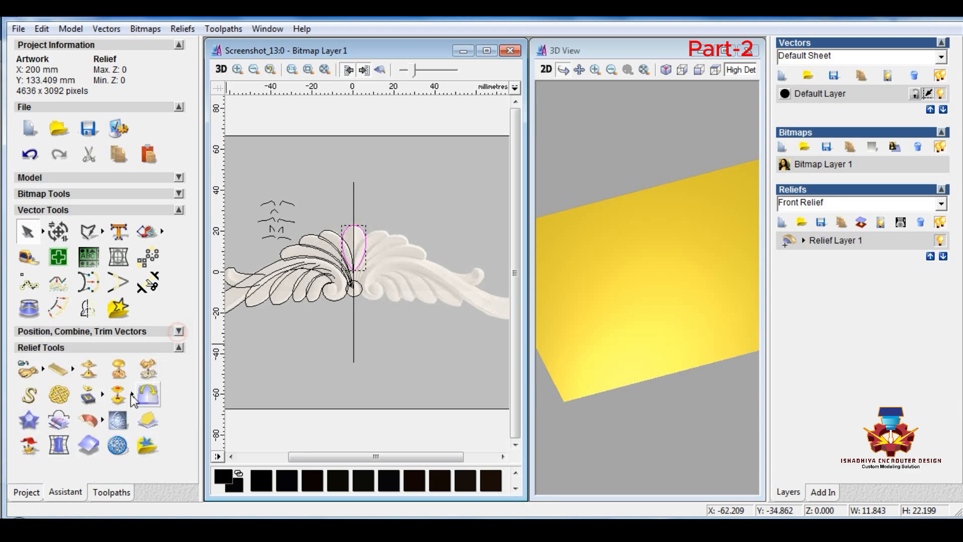
pyautogui.click(102, 418)
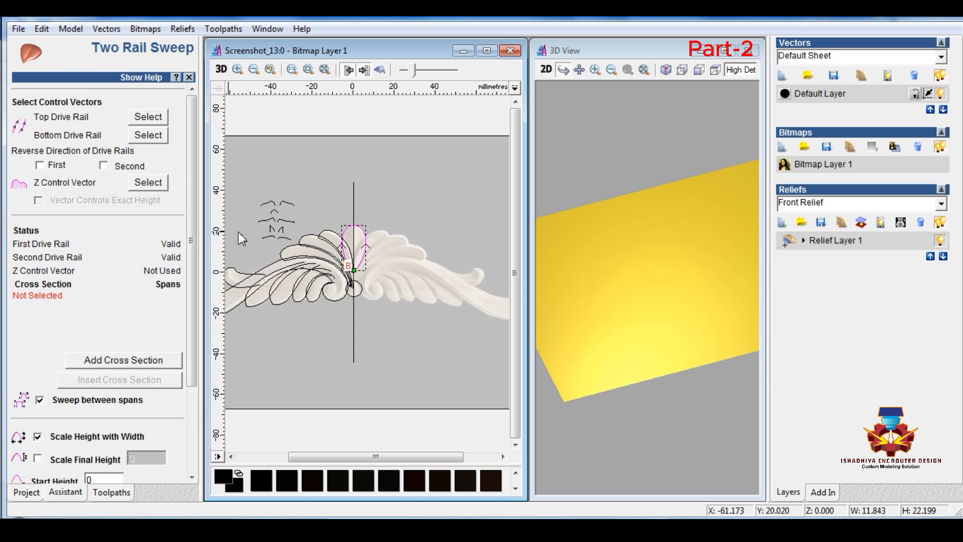
pyautogui.click(269, 236)
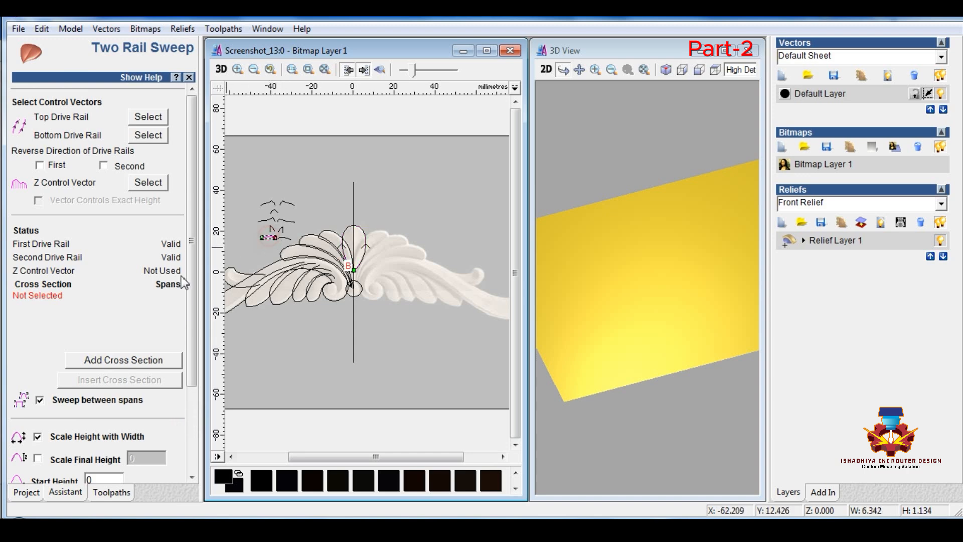
pyautogui.click(153, 183)
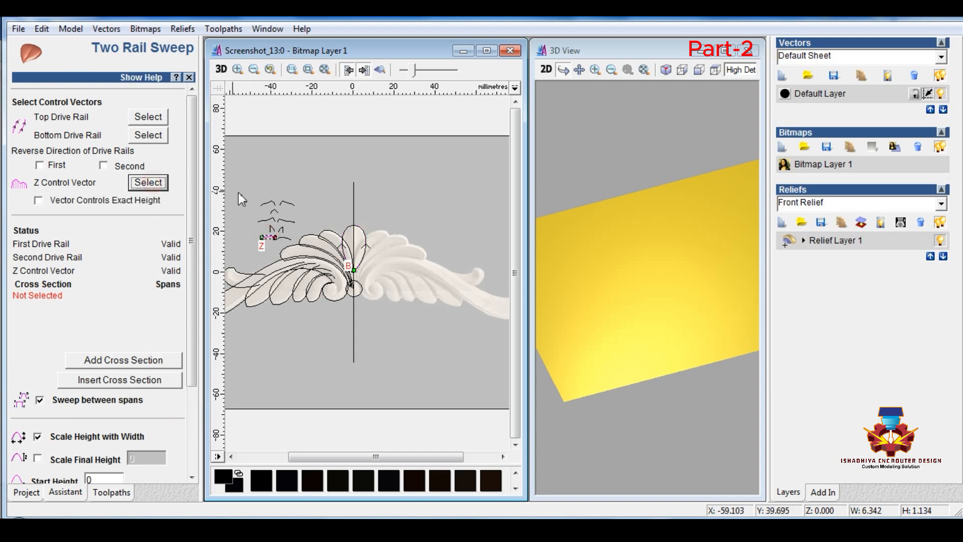
pyautogui.click(275, 211)
pyautogui.click(124, 362)
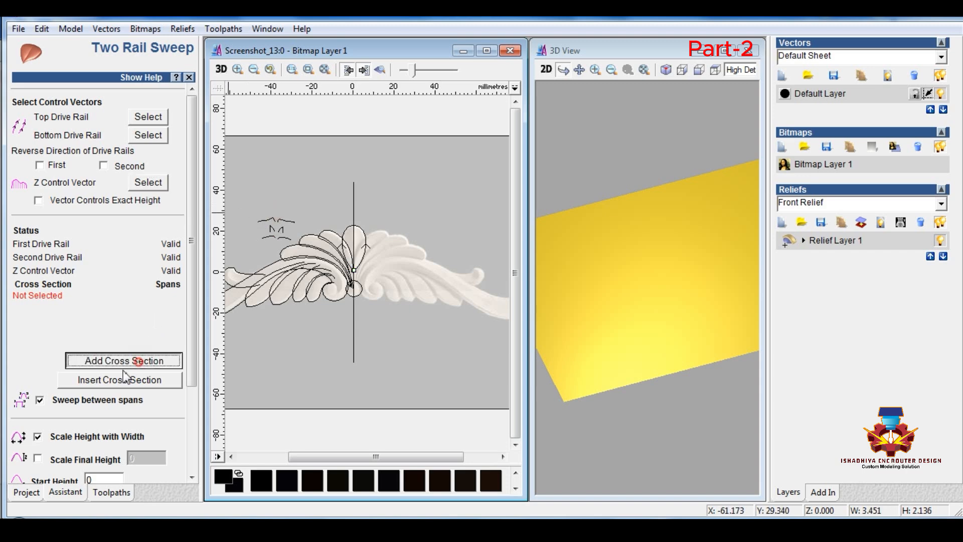
# Step: Turn off Scale Height with Width and Sweep between spans, set Scale Final Height to 5, and calculate the centre petal
pyautogui.click(38, 458)
pyautogui.click(37, 437)
pyautogui.click(40, 400)
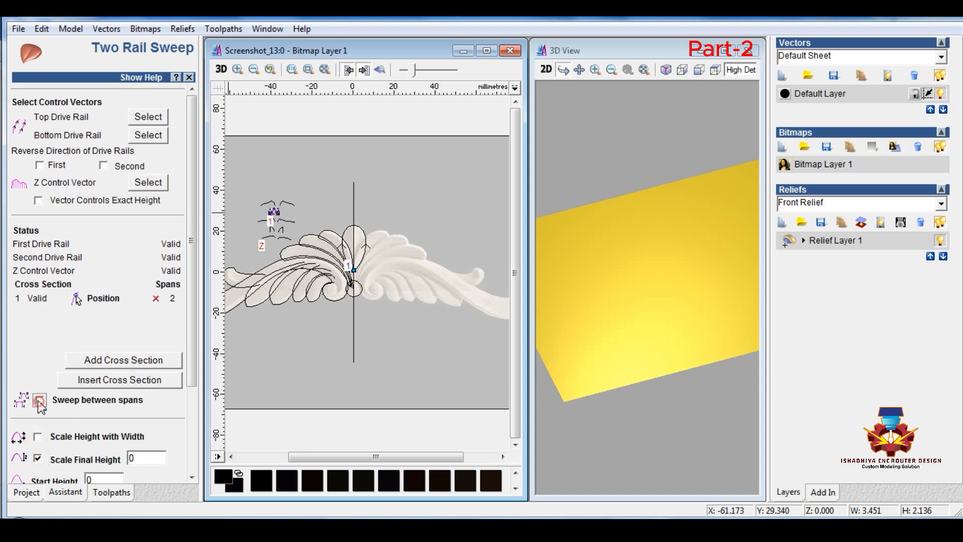
pyautogui.doubleClick(143, 458)
pyautogui.write('5')
pyautogui.scroll(-3, 143, 424)
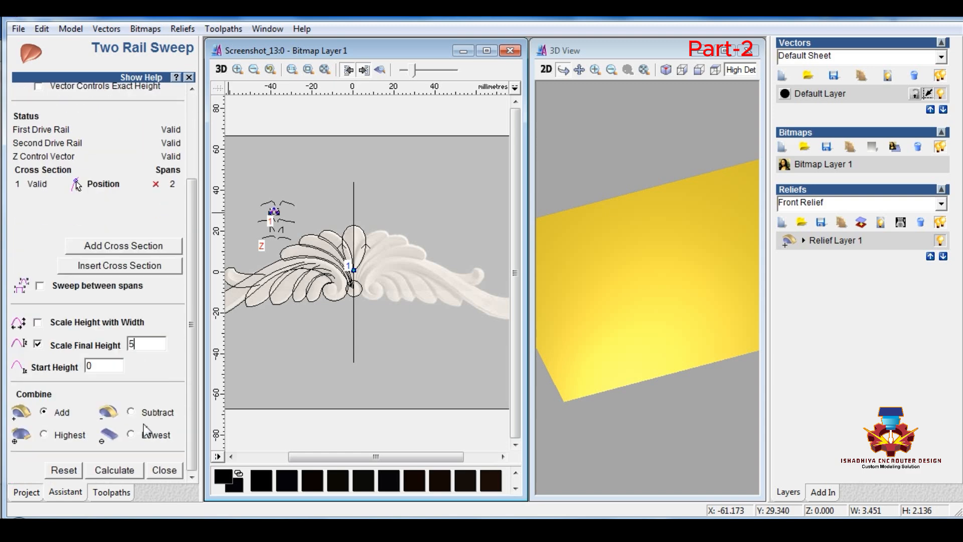
pyautogui.click(114, 470)
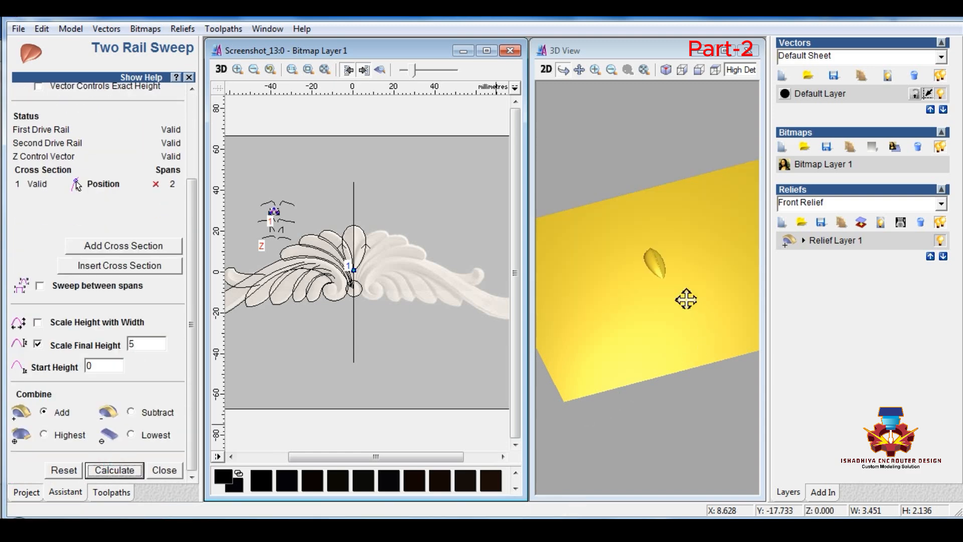
# Step: Examine the shape of the swept centre petal in the 3D view from several angles
pyautogui.moveTo(675, 306); pyautogui.dragTo(683, 283)
pyautogui.scroll(3, 648, 252)
pyautogui.moveTo(648, 252); pyautogui.dragTo(673, 233)
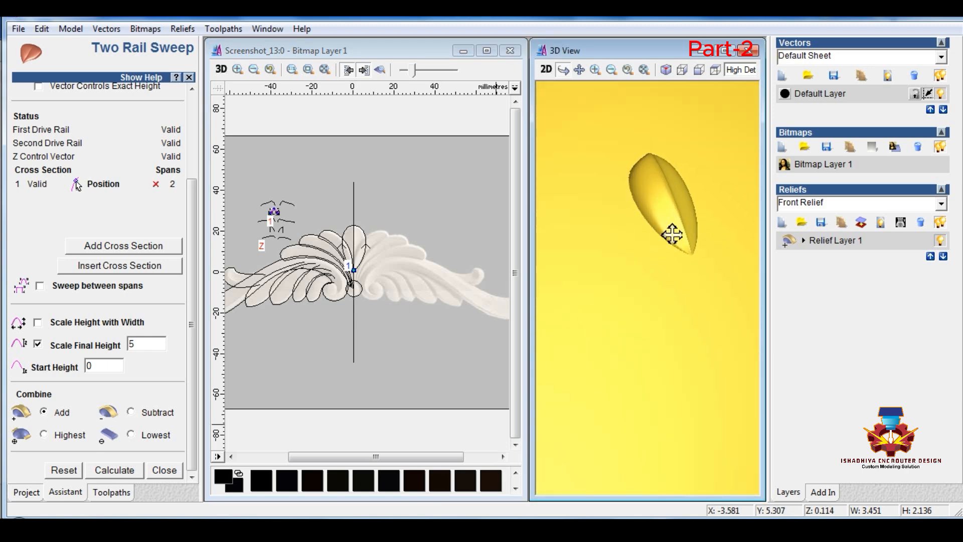
pyautogui.scroll(3, 659, 241)
pyautogui.moveTo(669, 269); pyautogui.dragTo(706, 268)
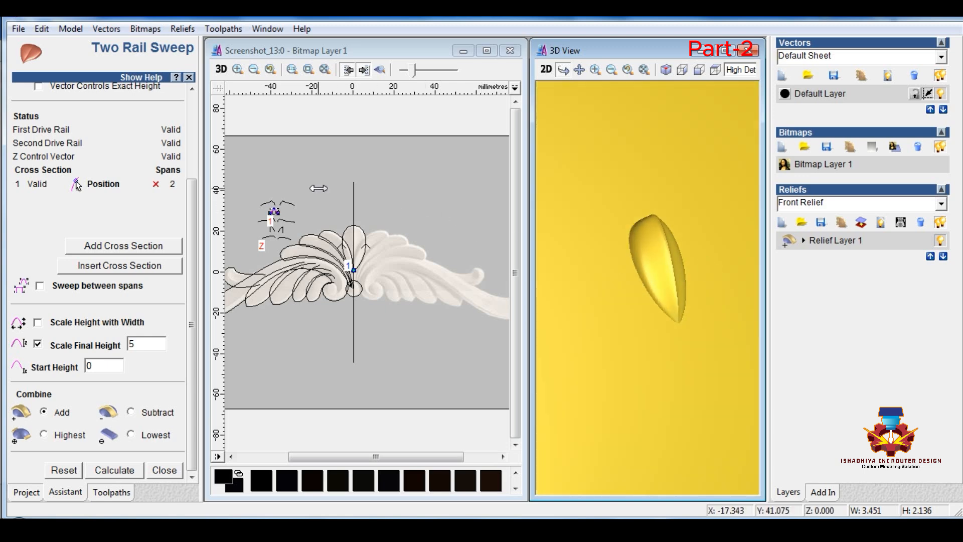
# Step: Flatten the right end of the Z control arc to about 0.9 mm high and recalculate the centre petal
pyautogui.click(333, 185)
pyautogui.scroll(2, 333, 185)
pyautogui.scroll(-1, 406, 377)
pyautogui.scroll(-2, 362, 344)
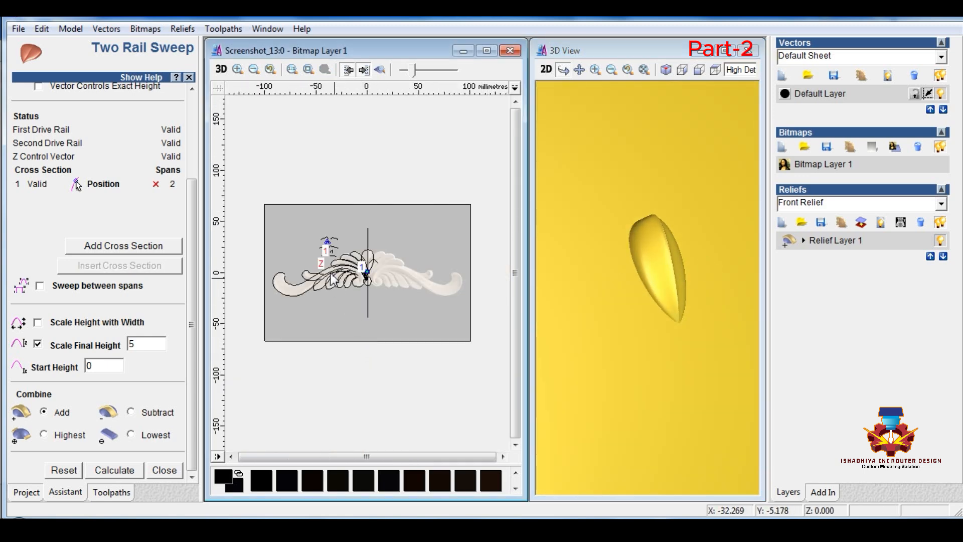
pyautogui.scroll(3, 402, 245)
pyautogui.scroll(2, 384, 299)
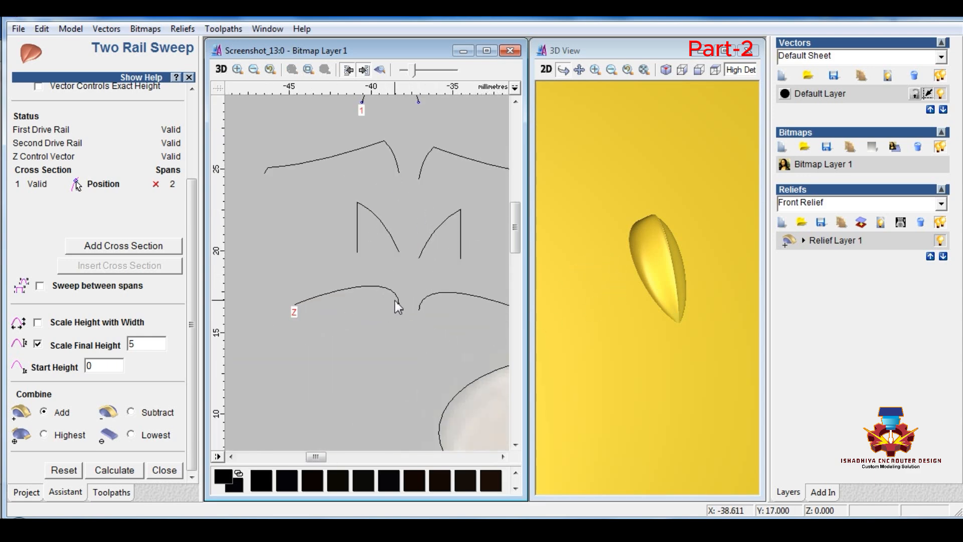
pyautogui.click(387, 289)
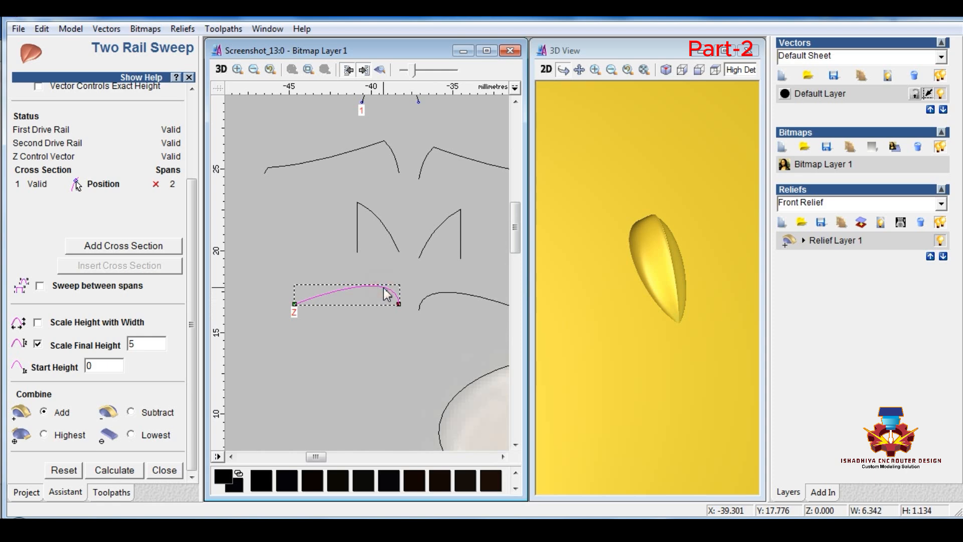
pyautogui.moveTo(397, 268); pyautogui.dragTo(382, 275)
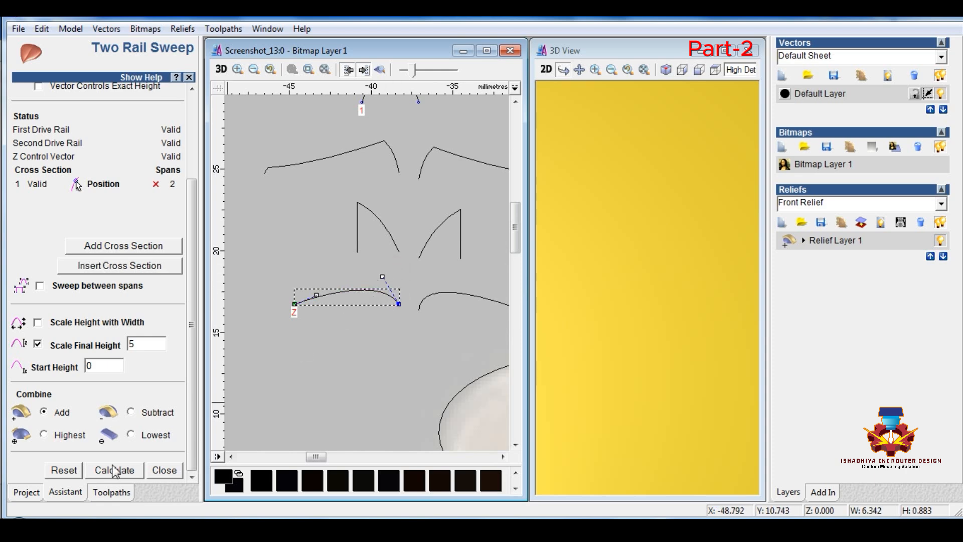
pyautogui.click(114, 469)
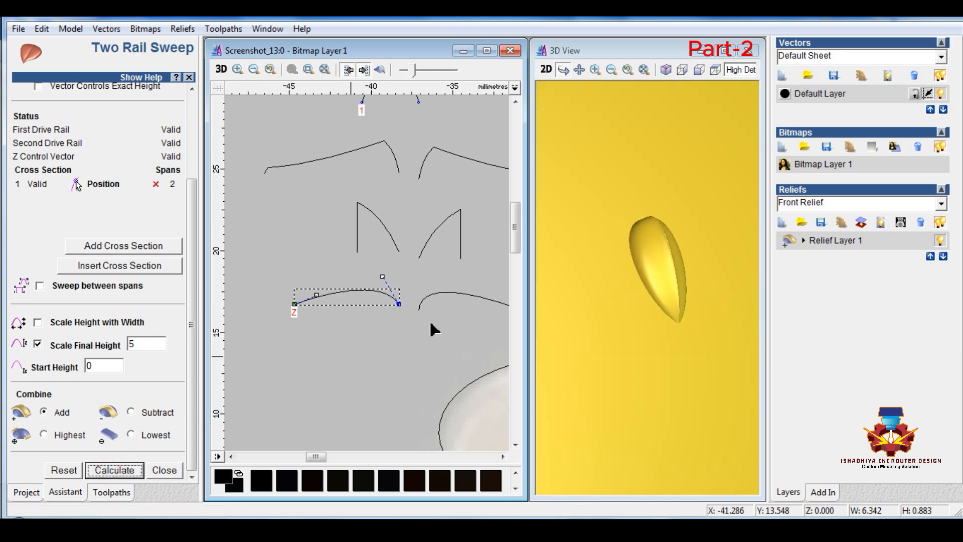
# Step: Assign the two edge curves of the petal left of the centre as drive rails and clear the Z control vector
pyautogui.moveTo(630, 252); pyautogui.dragTo(581, 281)
pyautogui.click(325, 346)
pyautogui.scroll(-3, 341, 349)
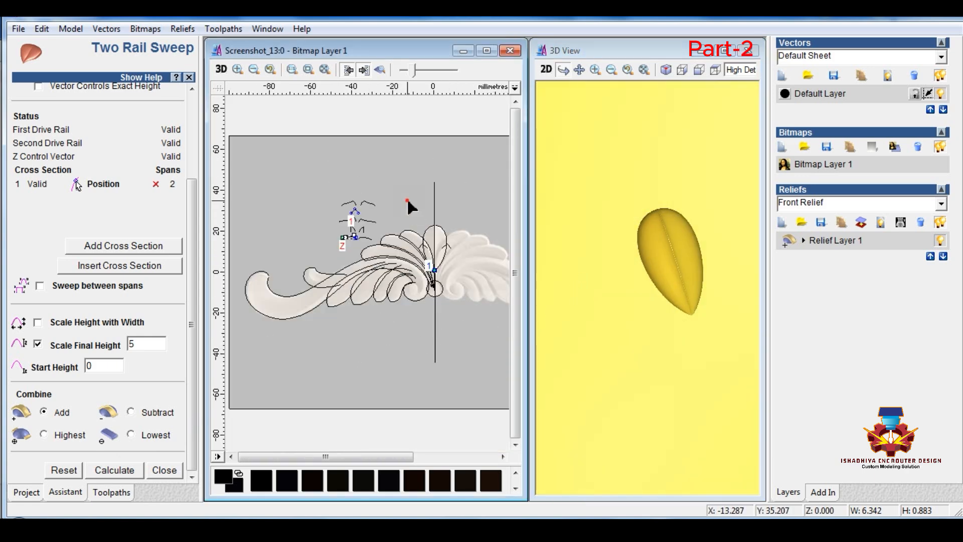
pyautogui.scroll(1, 407, 199)
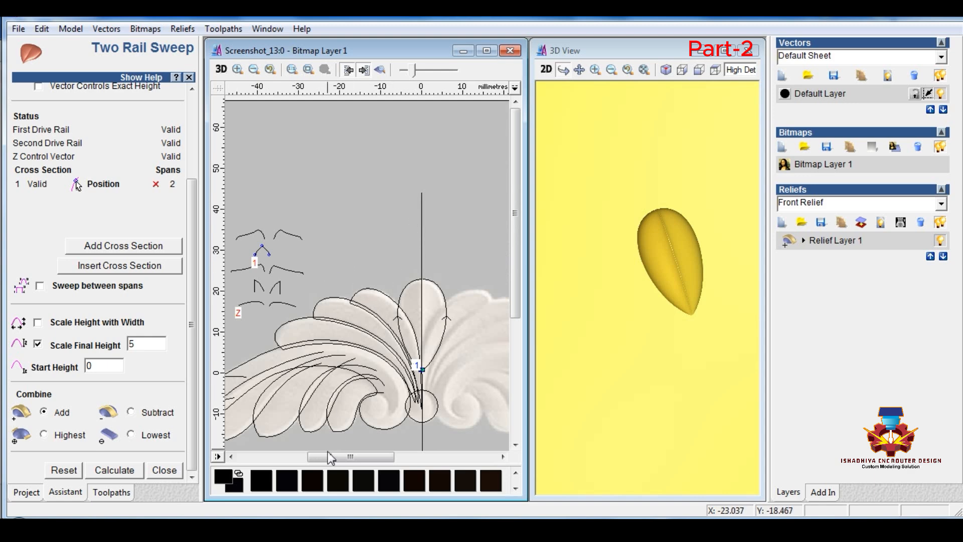
pyautogui.moveTo(328, 456); pyautogui.dragTo(311, 457)
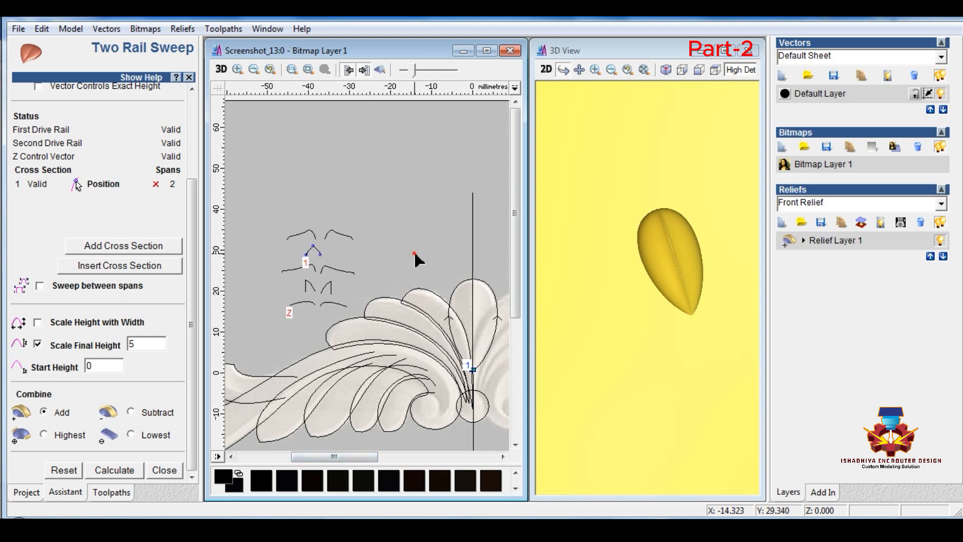
pyautogui.click(425, 291)
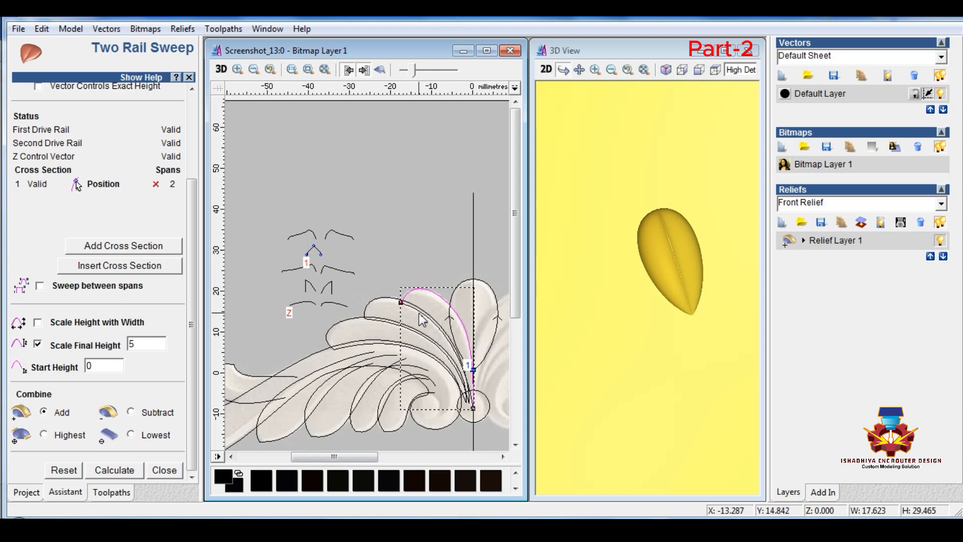
pyautogui.keyDown('shift'); pyautogui.click(419, 313); pyautogui.keyUp('shift')
pyautogui.moveTo(193, 295); pyautogui.dragTo(202, 153)
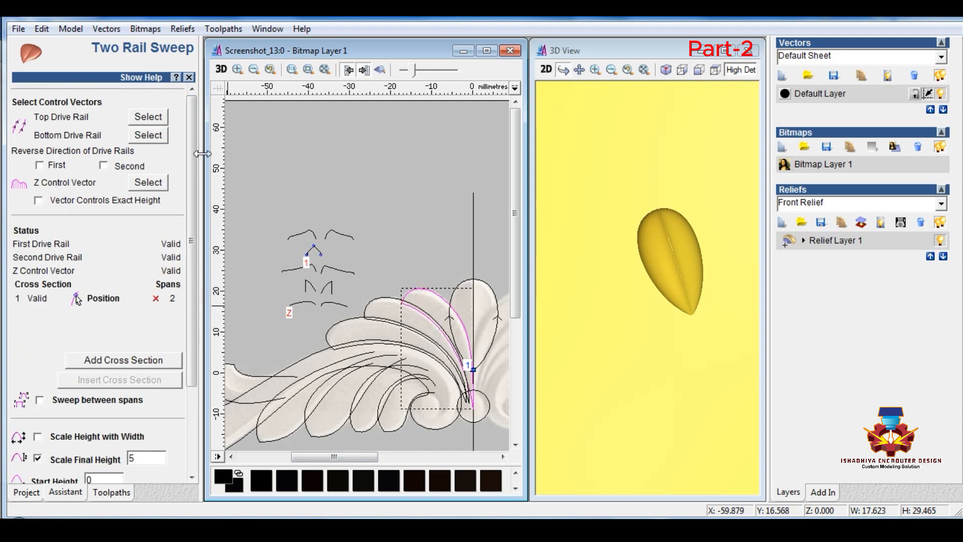
pyautogui.click(148, 122)
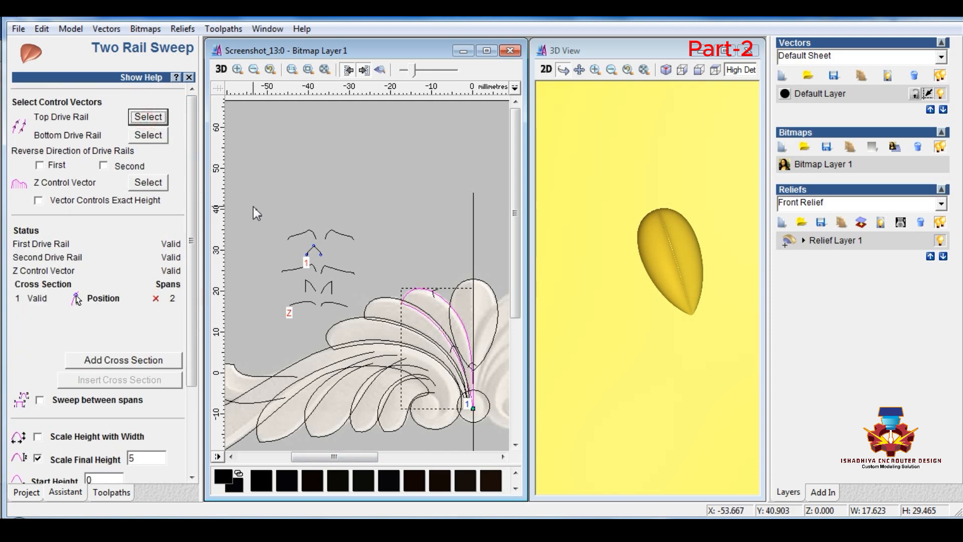
pyautogui.click(267, 207)
pyautogui.click(152, 184)
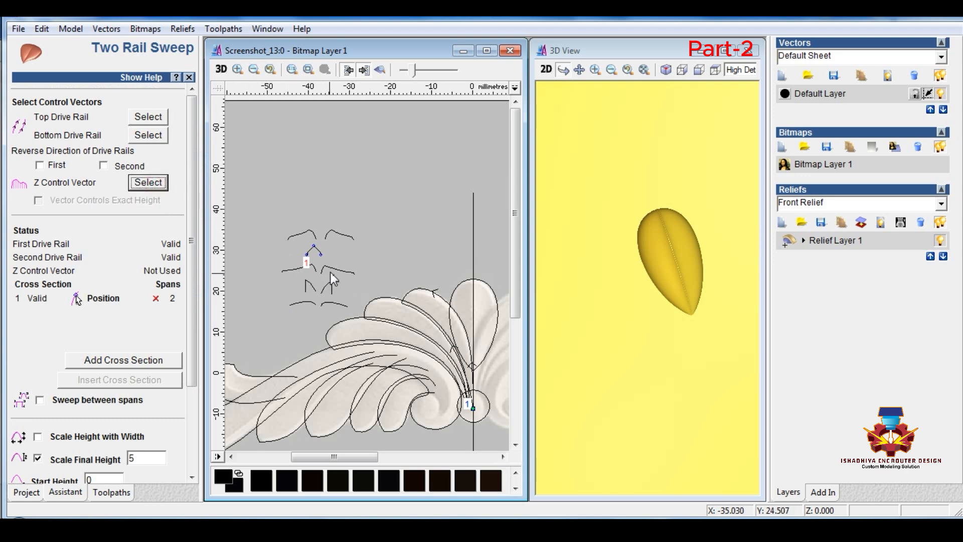
# Step: Replace the cross section with the left long profile below the small peak, enable Scale Height with Width, and calculate the petal
pyautogui.click(293, 270)
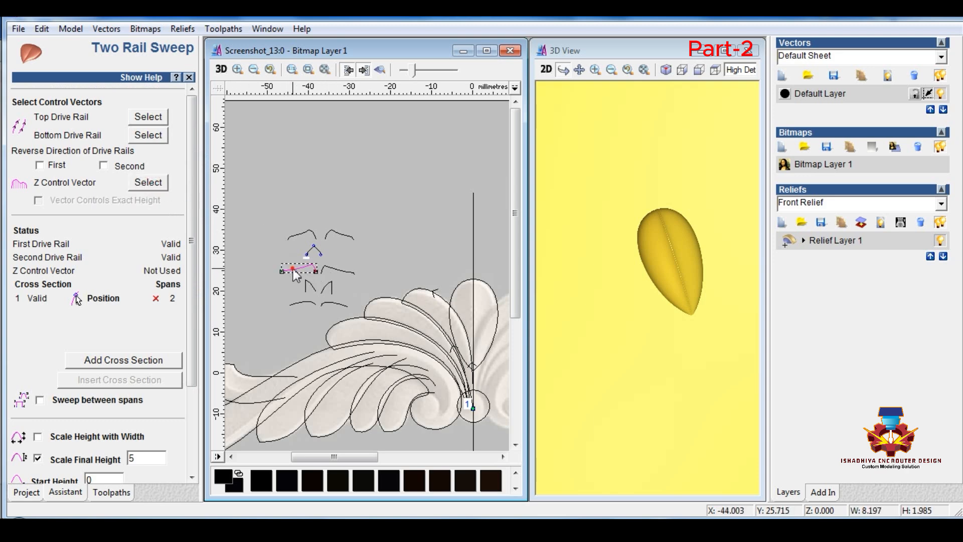
pyautogui.click(156, 298)
pyautogui.click(146, 362)
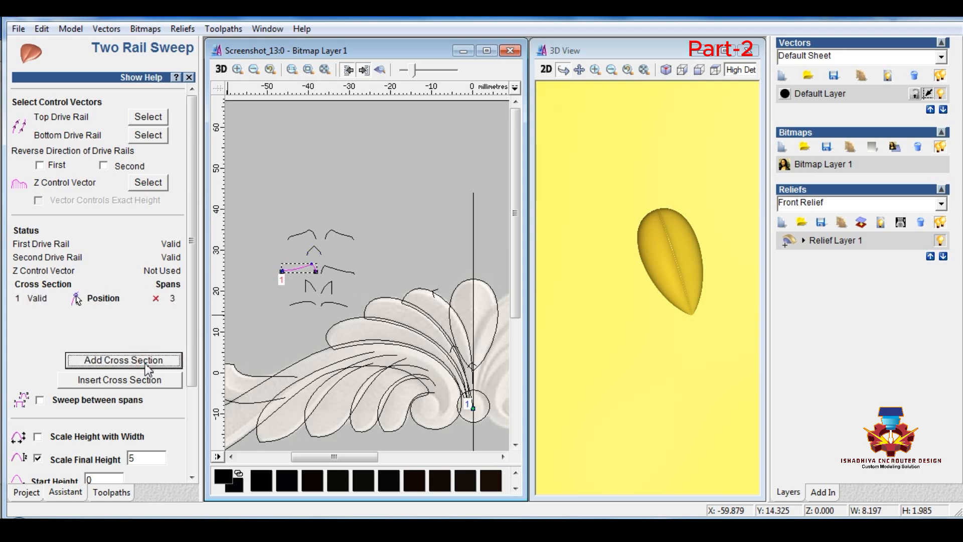
pyautogui.scroll(-2, 123, 443)
pyautogui.scroll(-2, 100, 456)
pyautogui.click(38, 322)
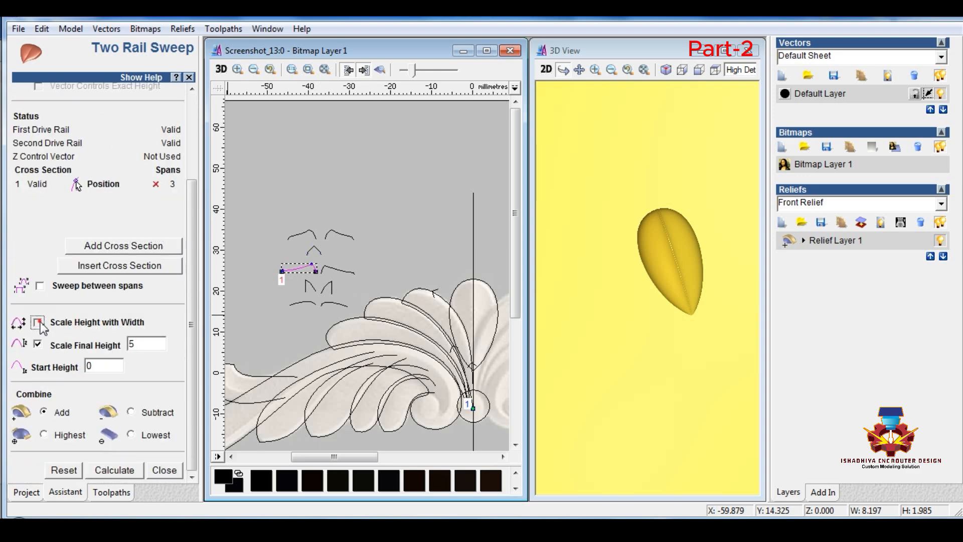
pyautogui.click(128, 474)
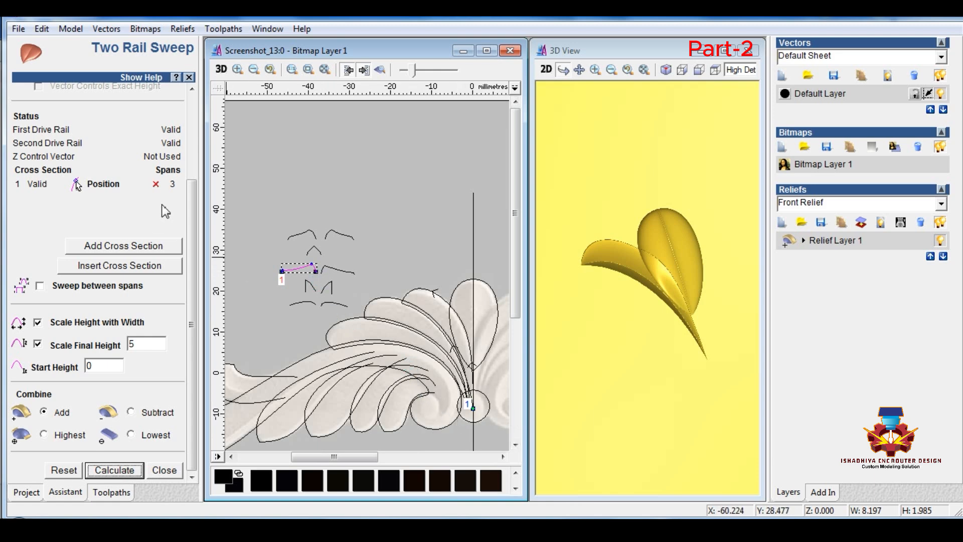
# Step: Replace the cross section with the mirrored right copy of the long profile and recalculate the petal left of the centre
pyautogui.click(156, 184)
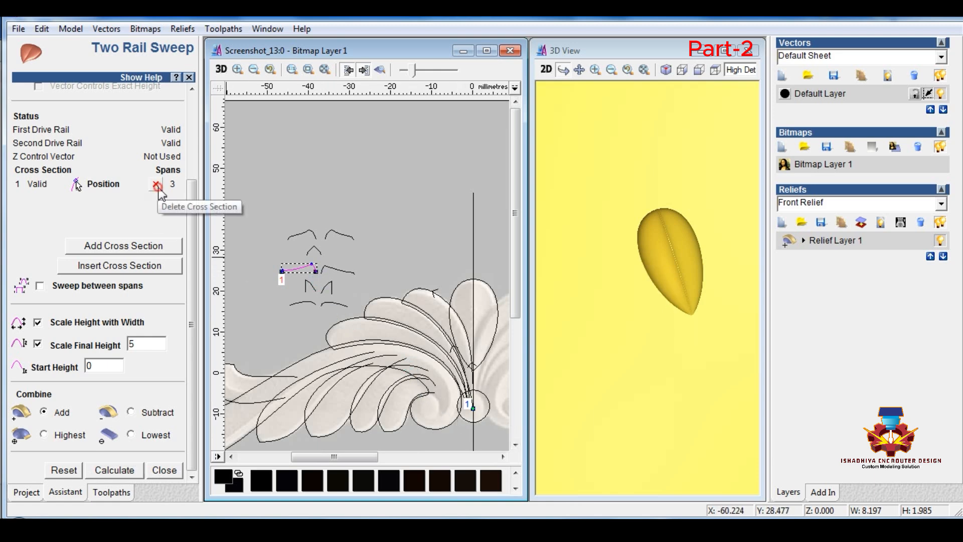
pyautogui.click(341, 271)
pyautogui.click(171, 246)
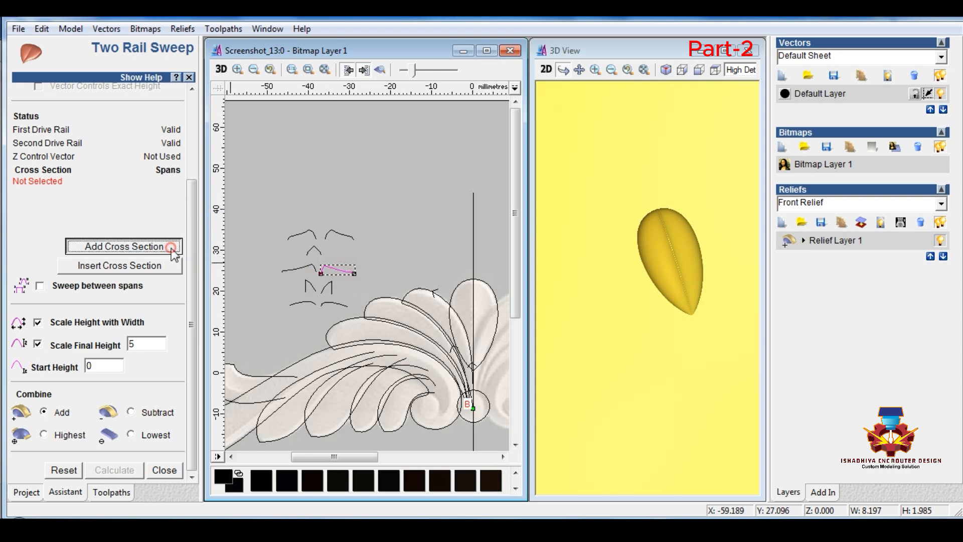
pyautogui.click(118, 472)
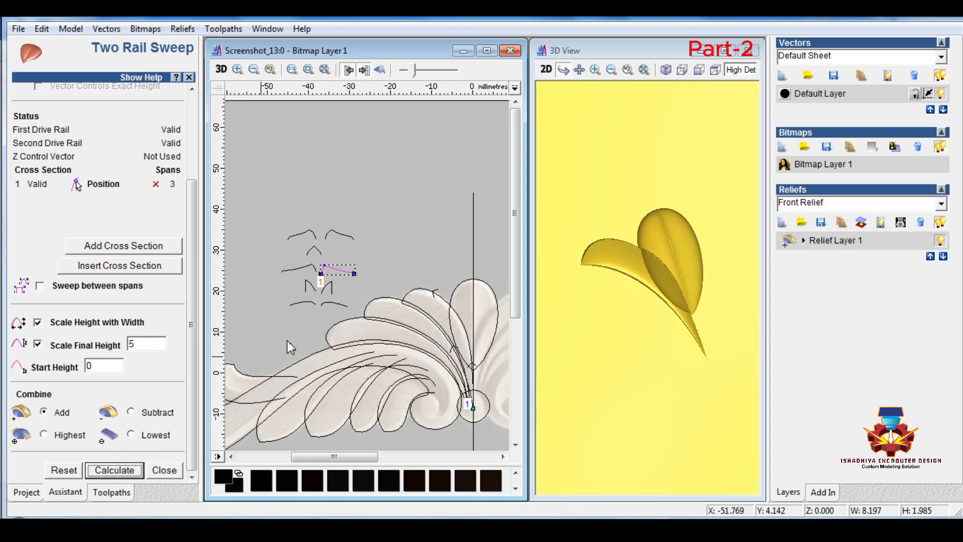
# Step: Set the combine mode to Highest and recalculate the petal left of the centre
pyautogui.click(45, 434)
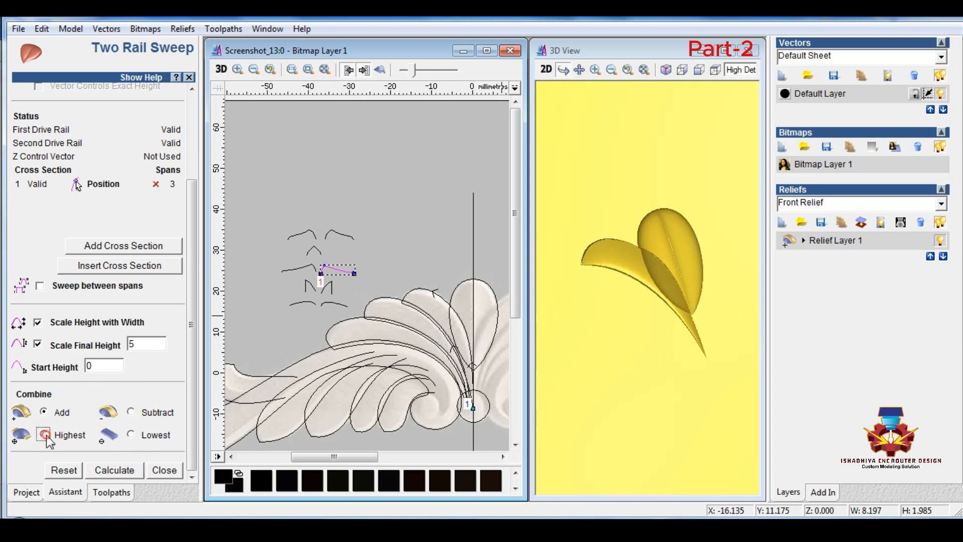
pyautogui.click(116, 471)
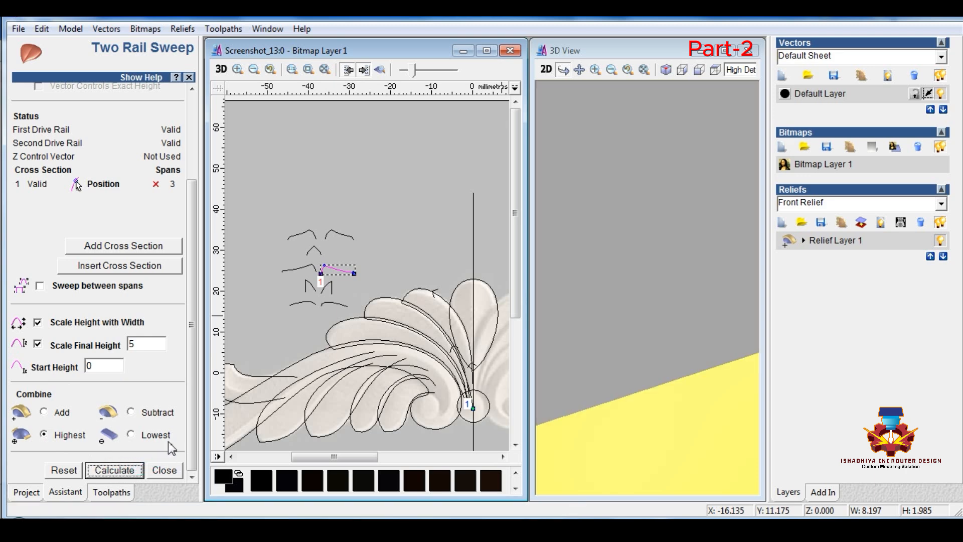
pyautogui.moveTo(659, 315); pyautogui.dragTo(649, 250)
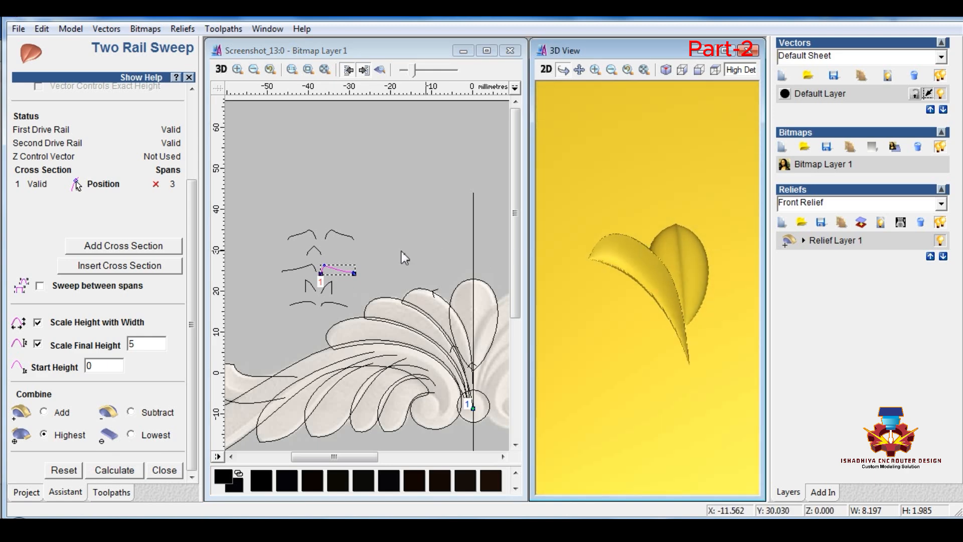
# Step: Assign the two edge curves of the second petal left of the centre as drive rails and calculate it with the same cross section
pyautogui.click(385, 254)
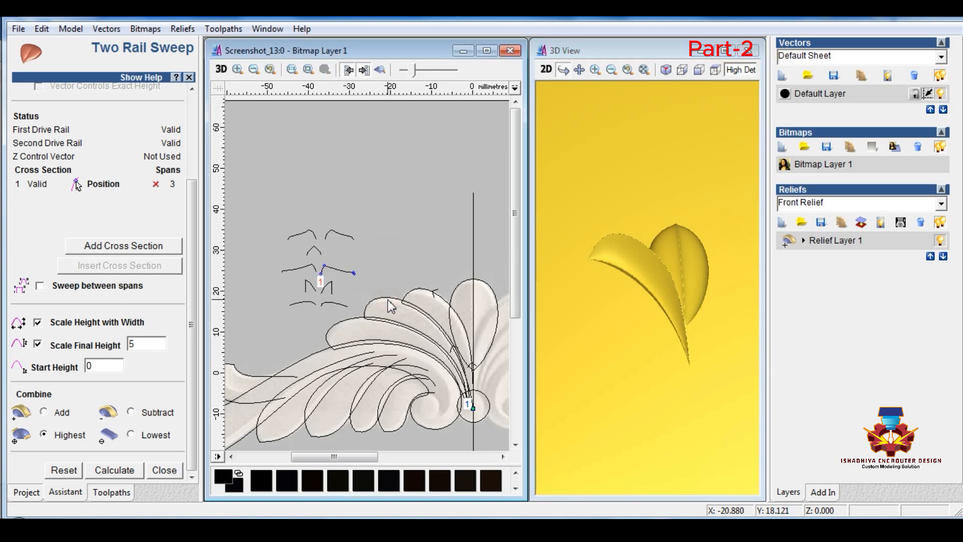
pyautogui.click(388, 299)
pyautogui.keyDown('shift'); pyautogui.click(389, 321); pyautogui.keyUp('shift')
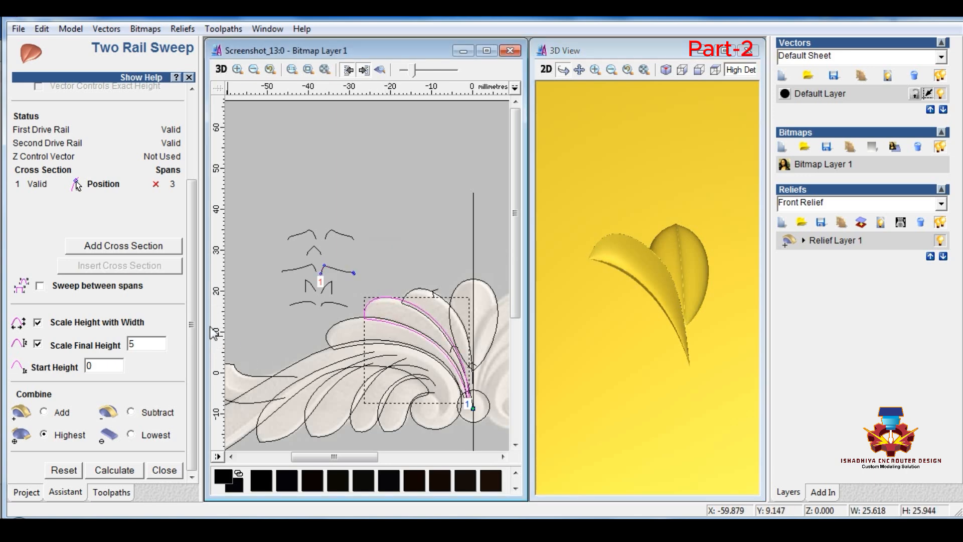
pyautogui.moveTo(191, 314); pyautogui.dragTo(188, 210)
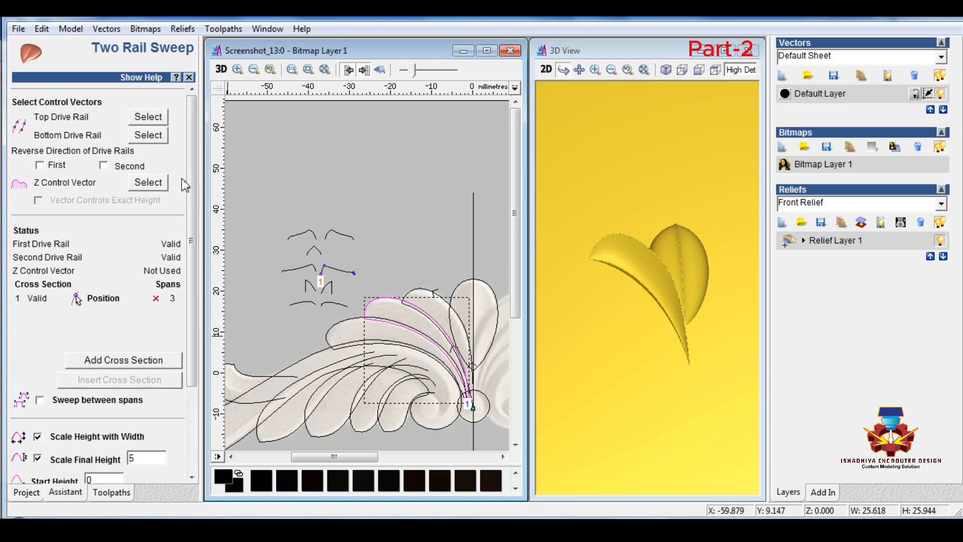
pyautogui.click(151, 118)
pyautogui.moveTo(190, 381); pyautogui.dragTo(189, 474)
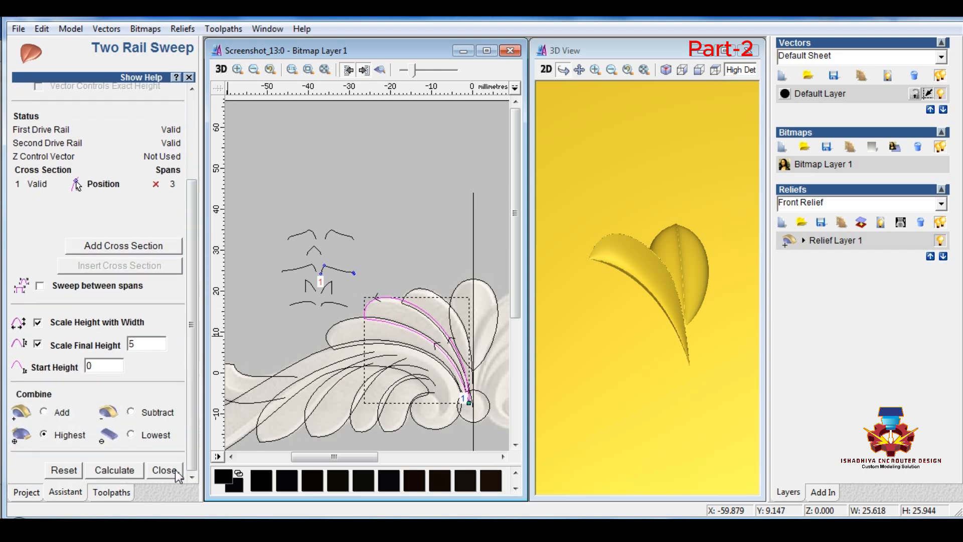
pyautogui.click(131, 470)
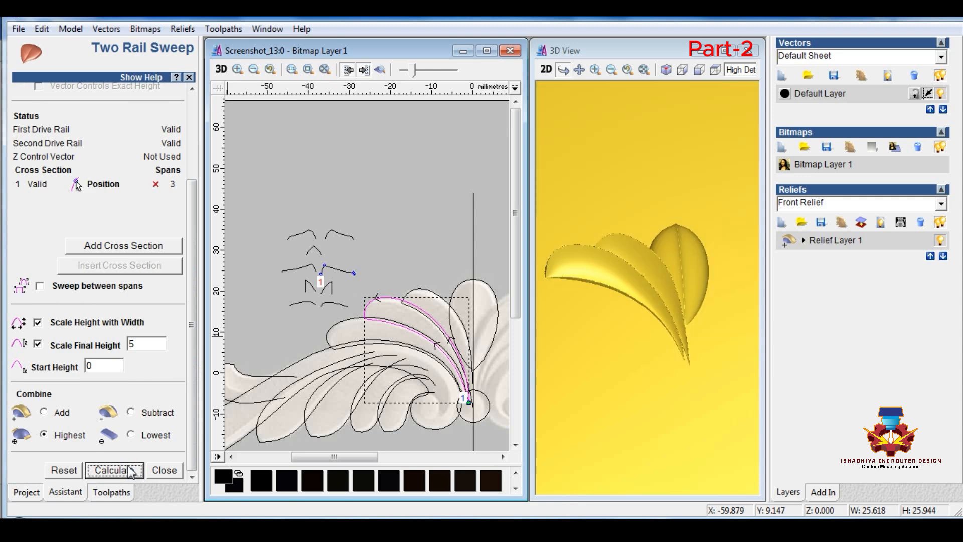
# Step: Assign the two edge curves of the third petal left of the centre as drive rails and calculate it with the same cross section
pyautogui.click(332, 323)
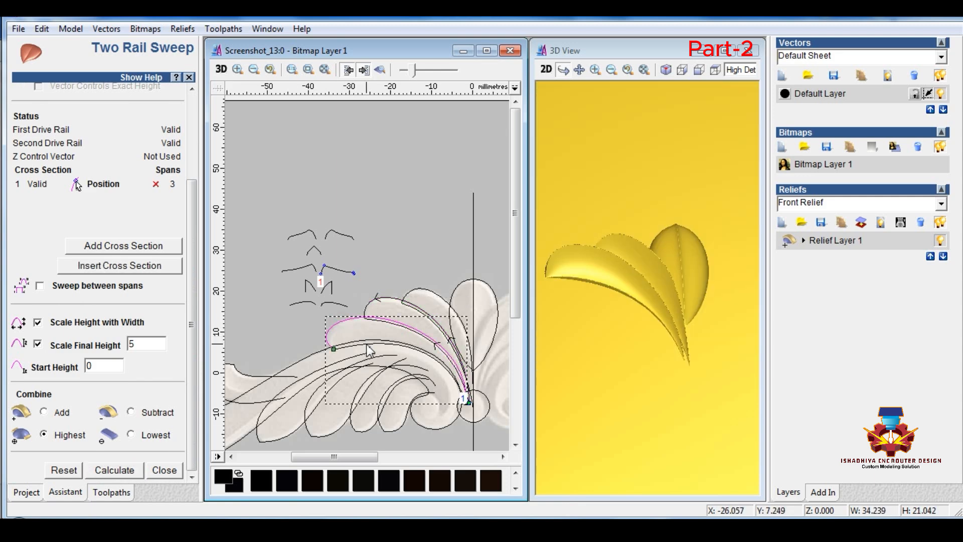
pyautogui.moveTo(192, 339); pyautogui.dragTo(190, 172)
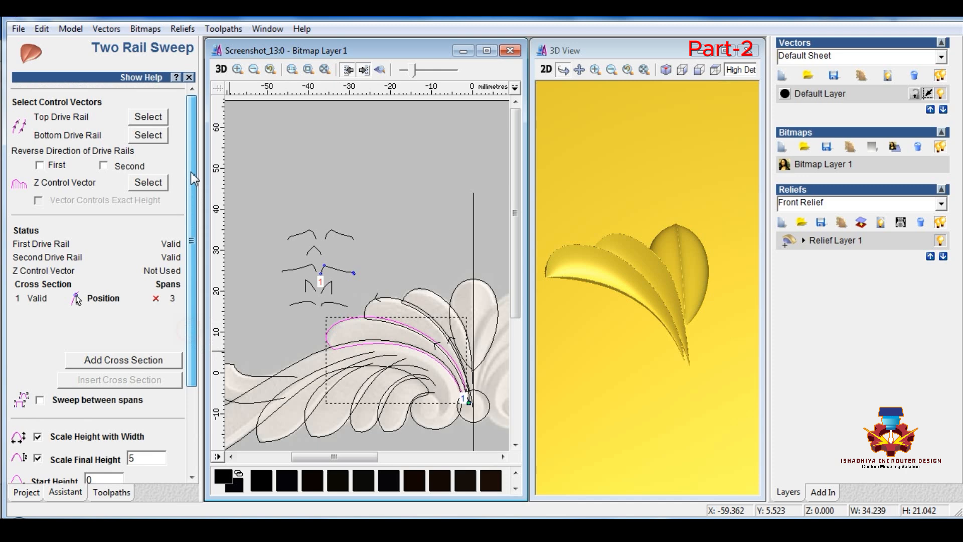
pyautogui.click(151, 117)
pyautogui.moveTo(191, 236); pyautogui.dragTo(192, 324)
pyautogui.click(113, 471)
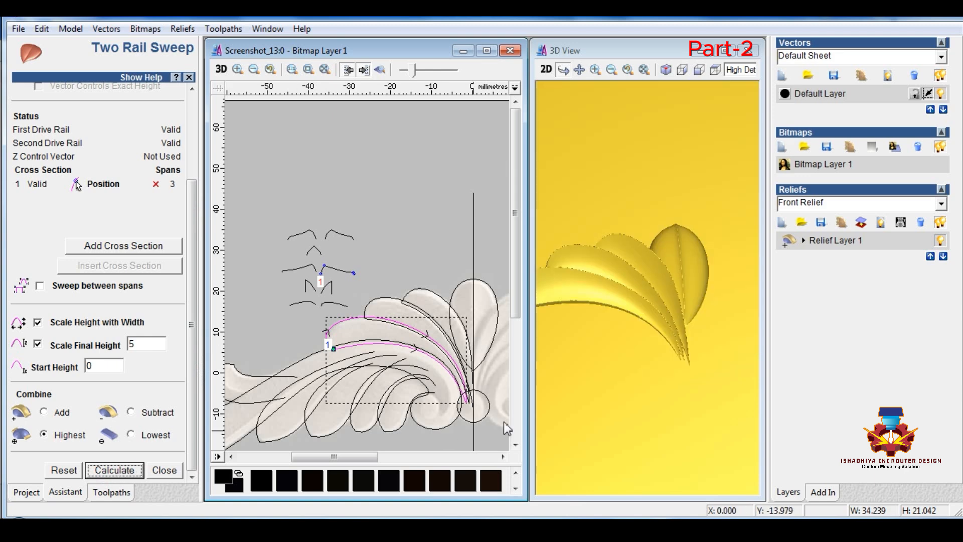
pyautogui.click(645, 357)
pyautogui.scroll(-1, 630, 361)
pyautogui.scroll(-1, 630, 362)
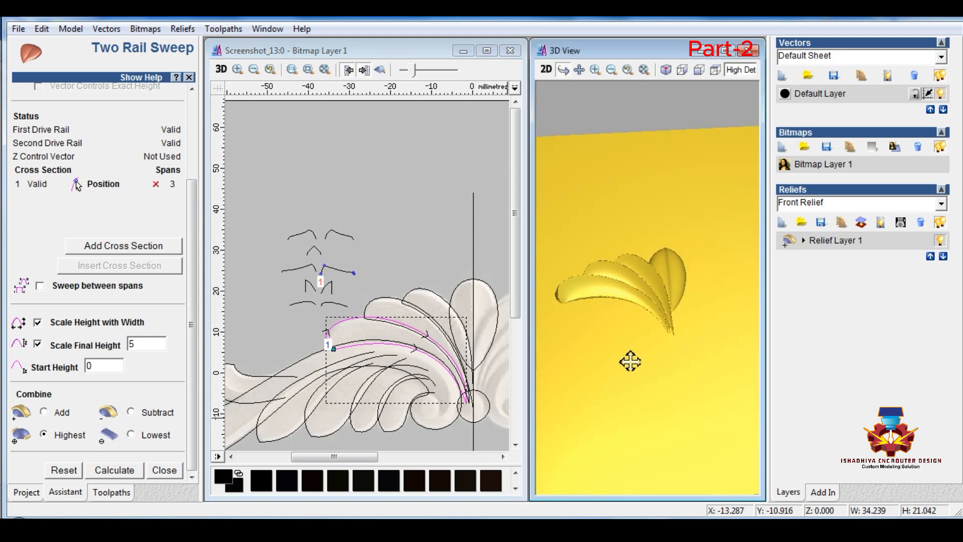
# Step: Shorten and reshape the lower edge curve of the small side scroll to about 11.5 mm wide and 10 mm high
pyautogui.click(426, 227)
pyautogui.scroll(-1, 415, 262)
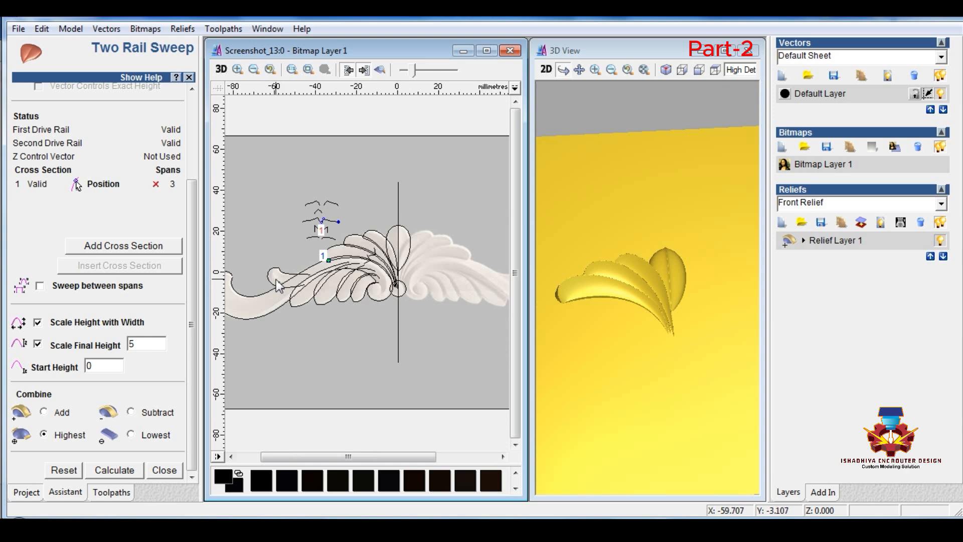
pyautogui.scroll(1, 283, 289)
pyautogui.scroll(-1, 288, 287)
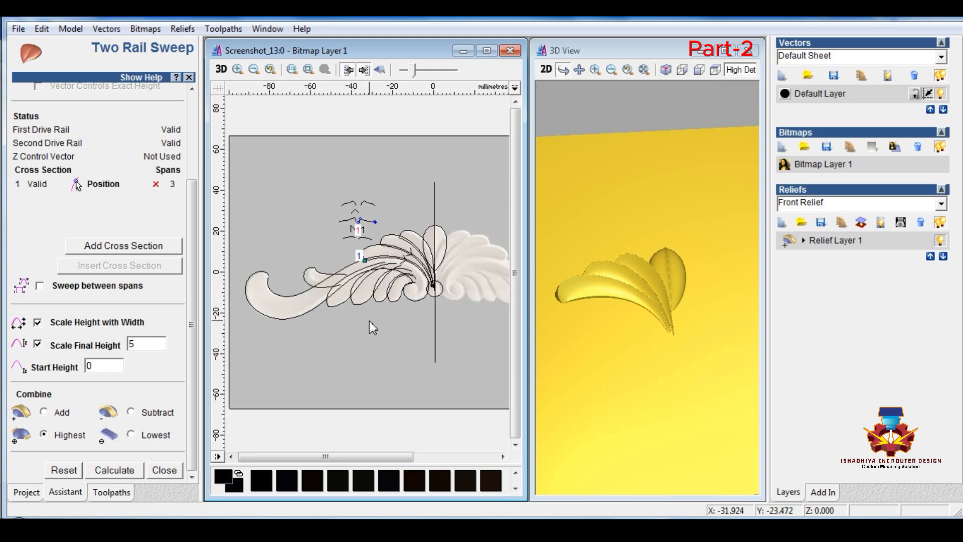
pyautogui.scroll(1, 303, 300)
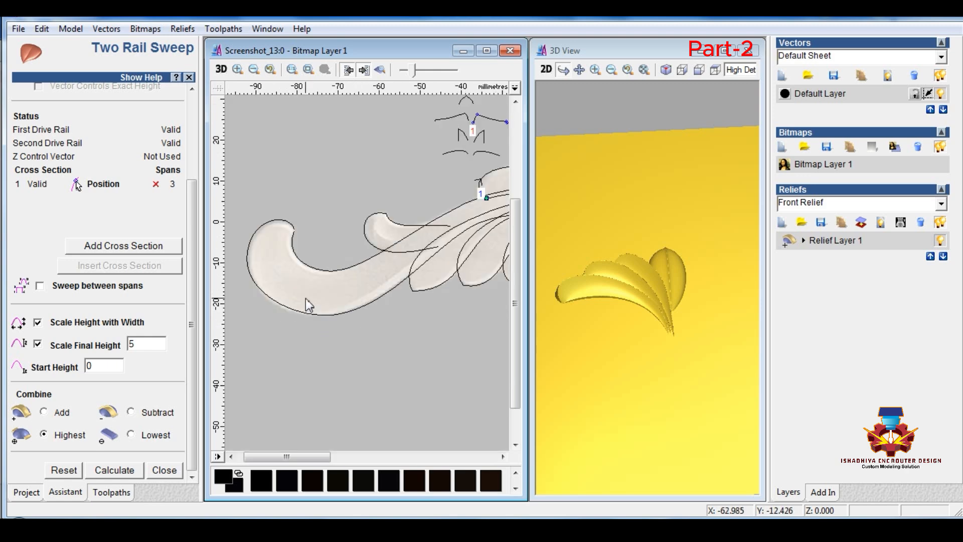
pyautogui.click(403, 252)
pyautogui.scroll(1, 405, 250)
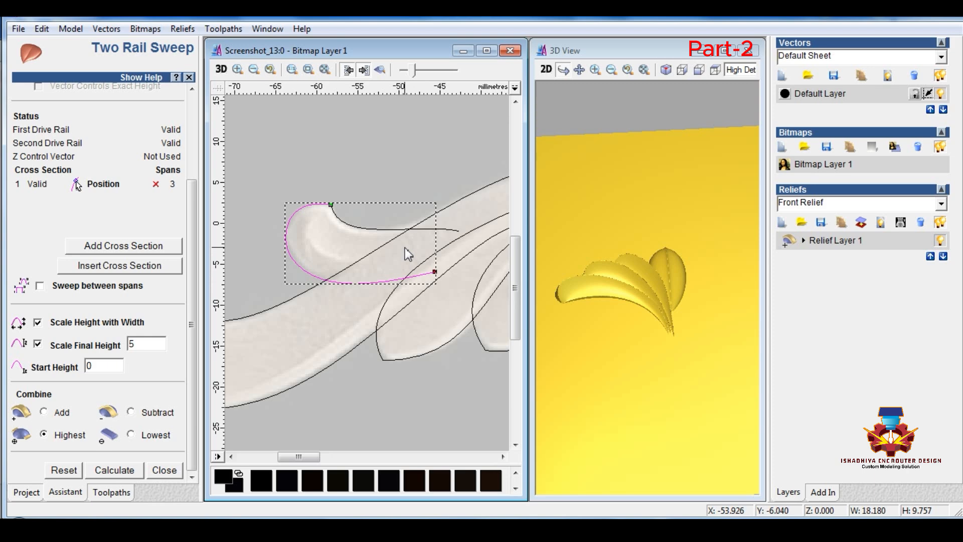
pyautogui.press('n')
pyautogui.moveTo(434, 271); pyautogui.dragTo(380, 276)
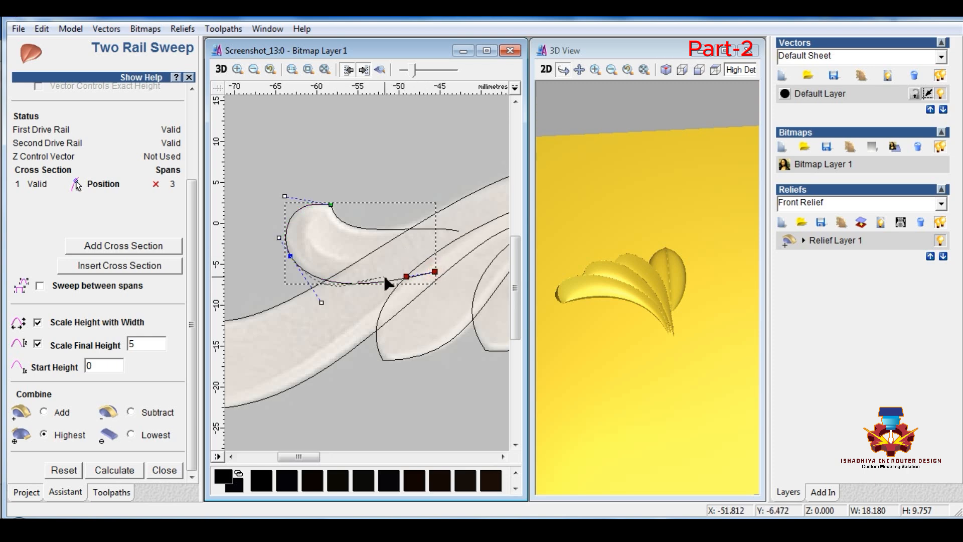
pyautogui.moveTo(314, 300); pyautogui.dragTo(313, 290)
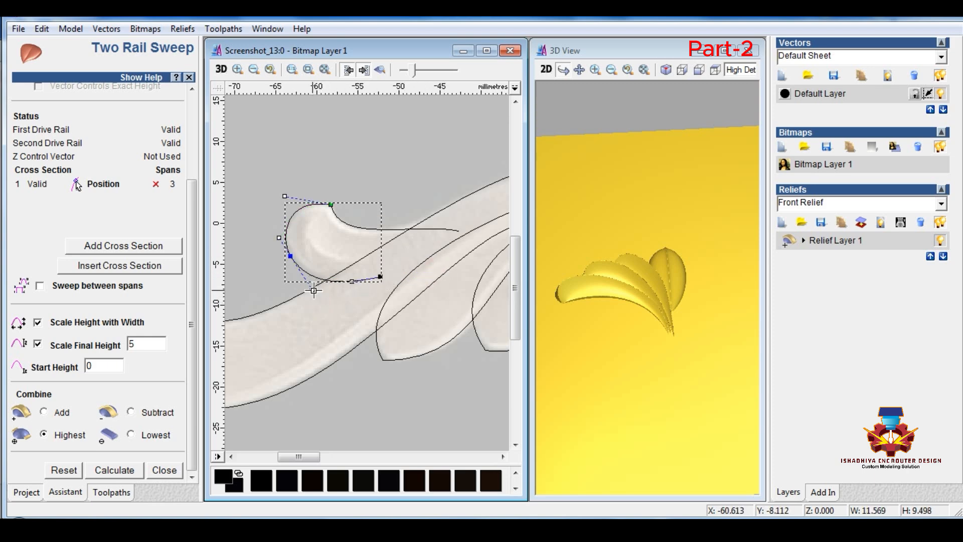
pyautogui.moveTo(382, 276); pyautogui.dragTo(362, 287)
pyautogui.click(351, 290)
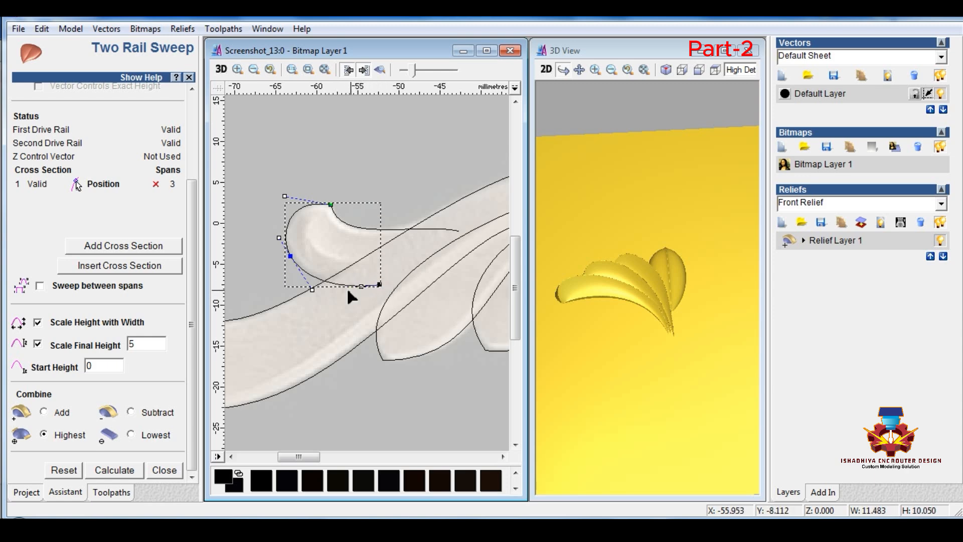
# Step: Shorten the upper edge curve of the small side scroll to about 11.9 mm wide
pyautogui.click(436, 230)
pyautogui.moveTo(459, 231); pyautogui.dragTo(427, 229)
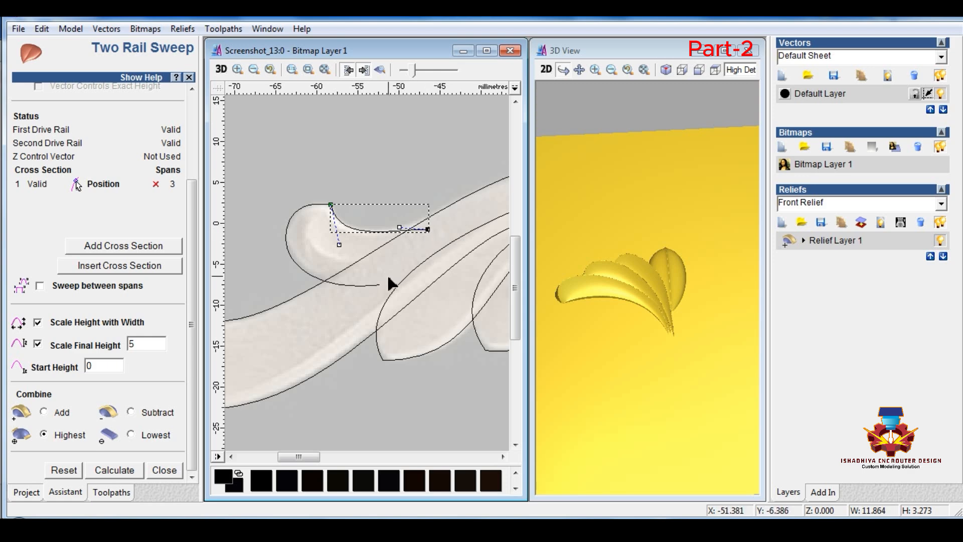
pyautogui.click(396, 153)
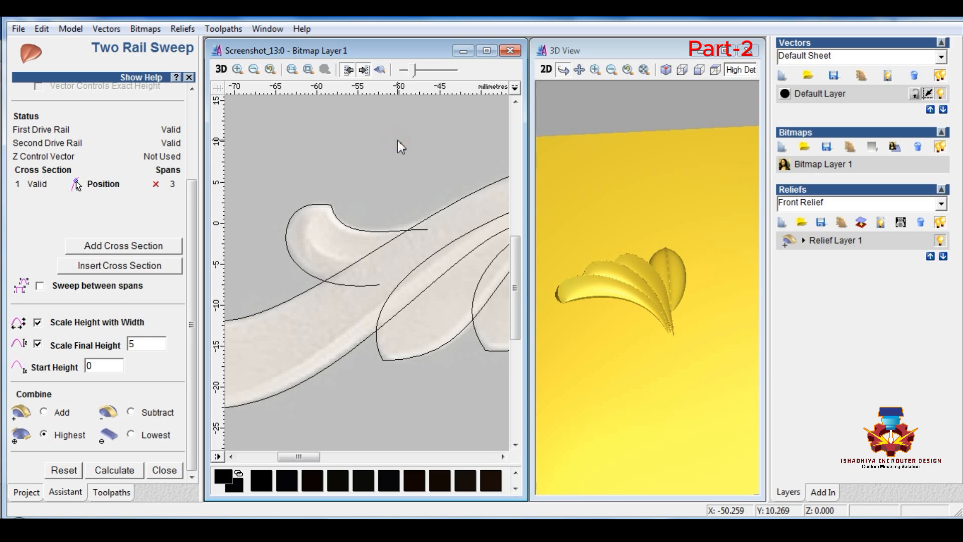
# Step: Cut the long S-scroll's edge curves, paste them onto a new vector layer, and hide the Default Layer
pyautogui.scroll(-2, 297, 143)
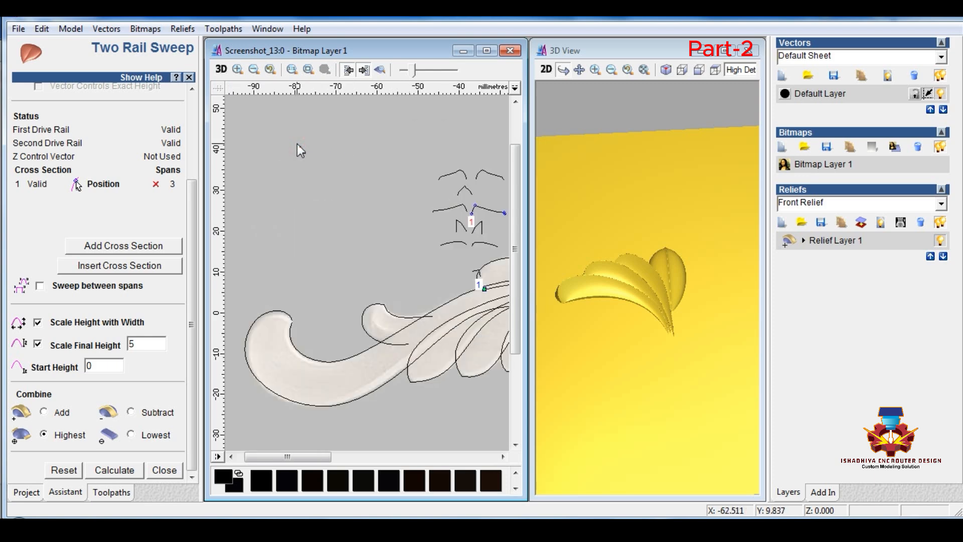
pyautogui.scroll(-3, 324, 194)
pyautogui.scroll(3, 313, 273)
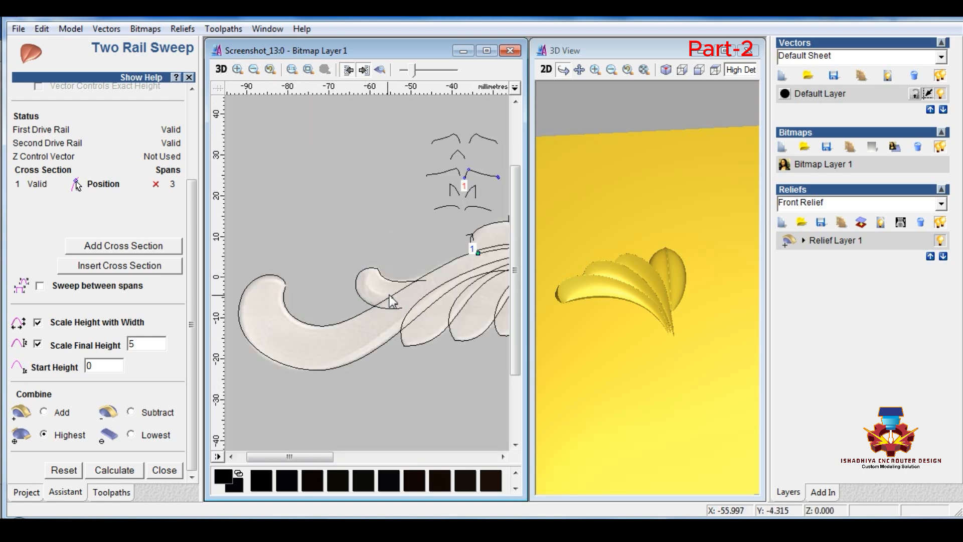
pyautogui.scroll(2, 397, 313)
pyautogui.scroll(-2, 376, 237)
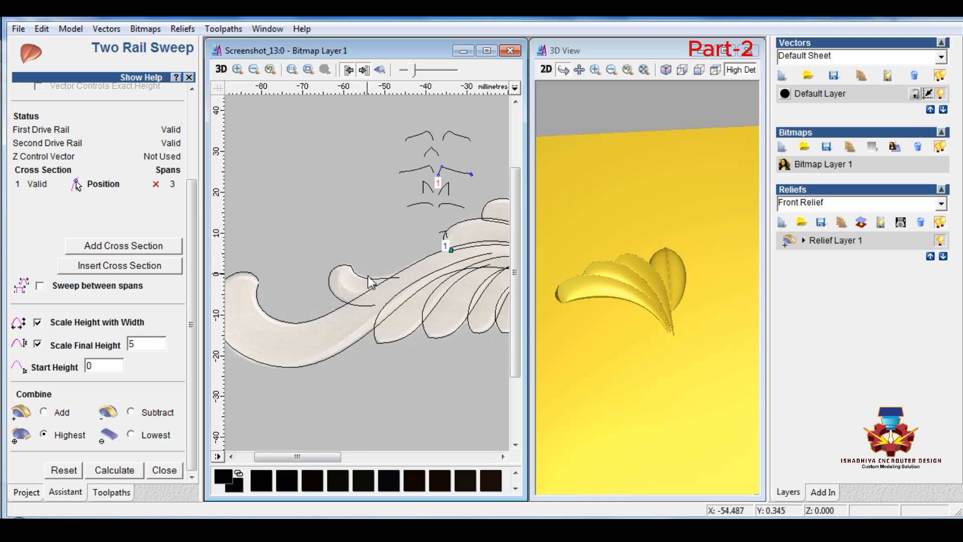
pyautogui.click(343, 310)
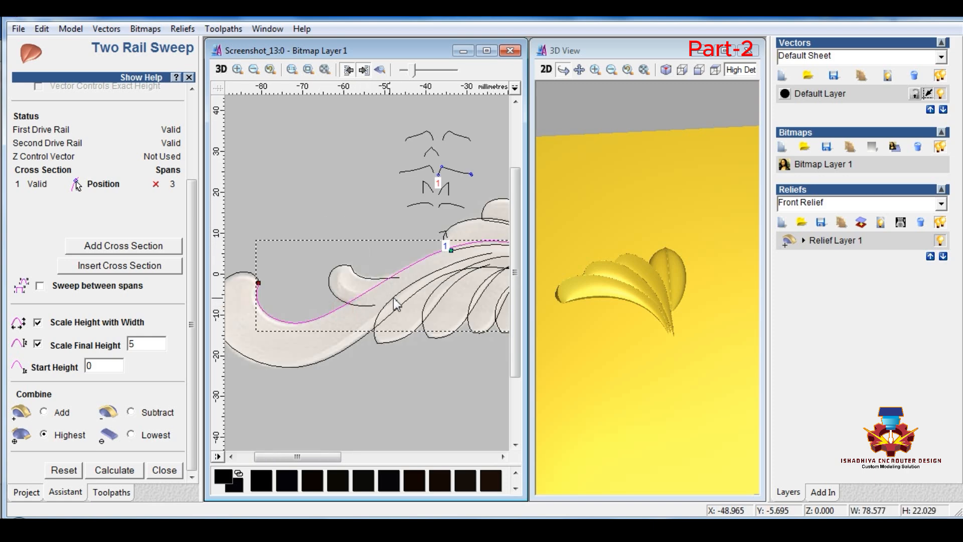
pyautogui.scroll(-2, 277, 269)
pyautogui.click(309, 313)
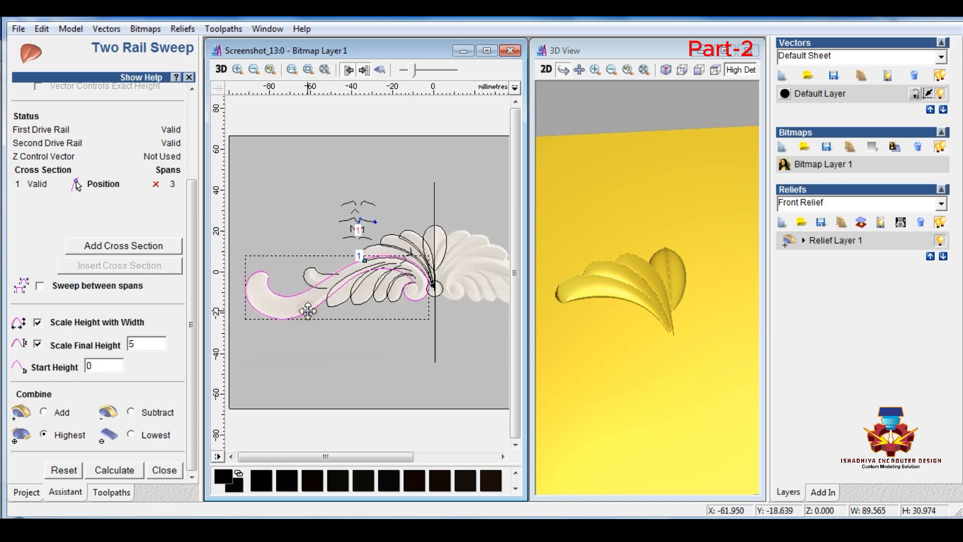
pyautogui.rightClick(309, 313)
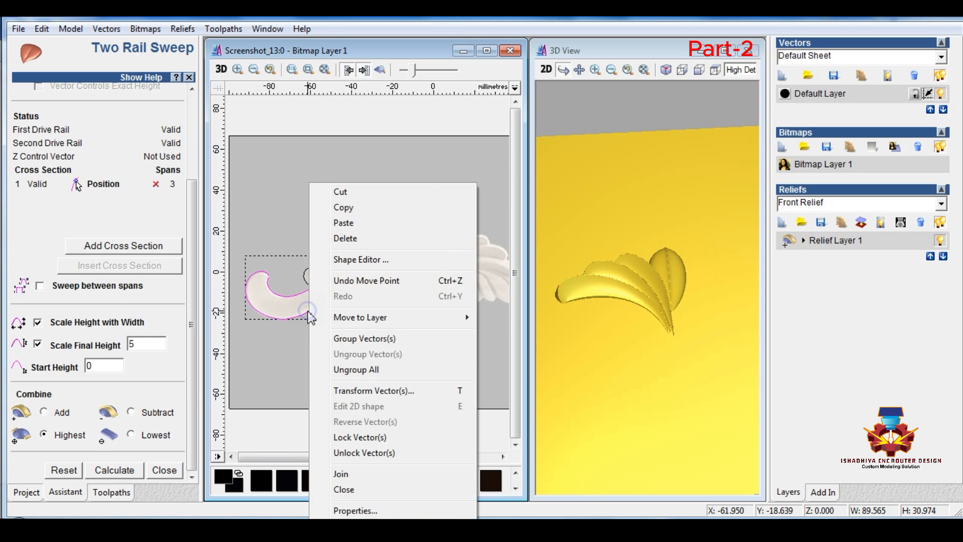
pyautogui.click(346, 192)
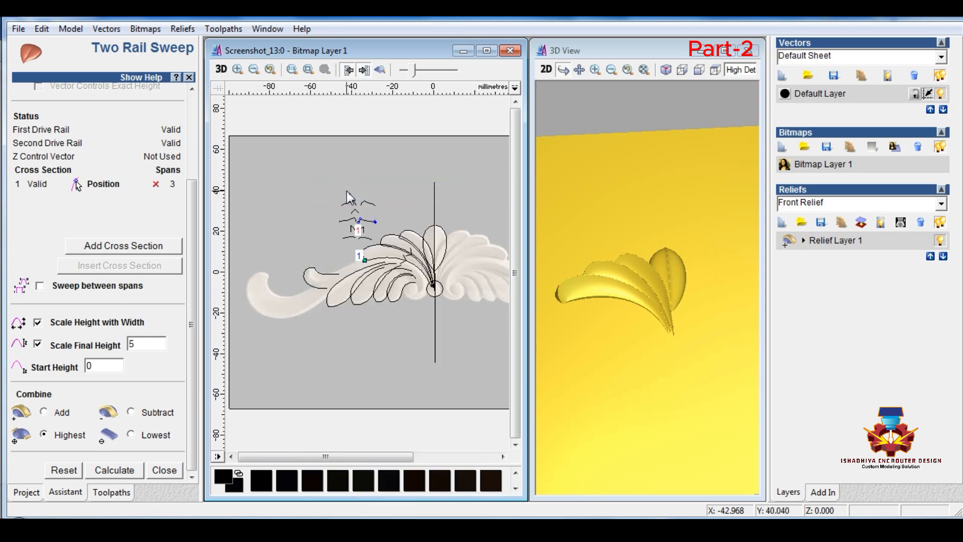
pyautogui.click(783, 76)
pyautogui.rightClick(319, 341)
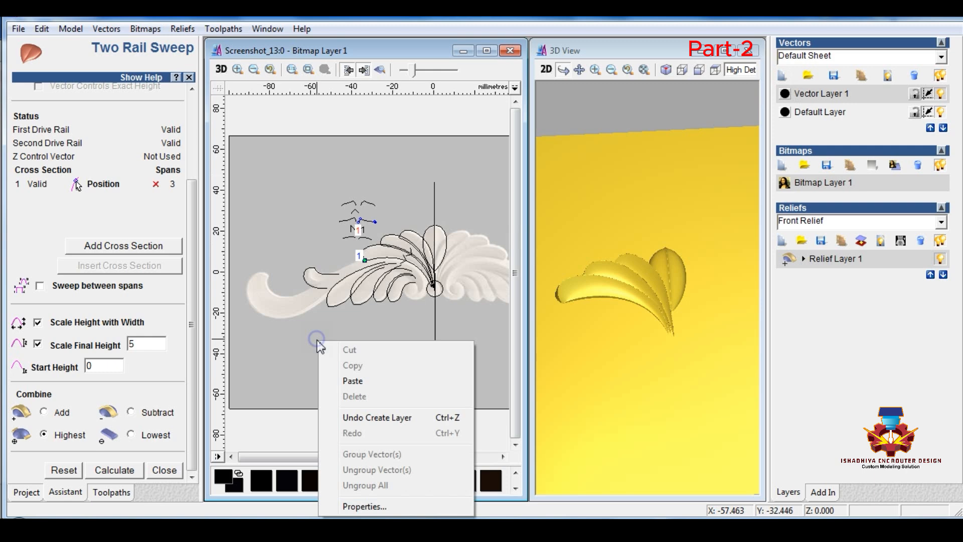
pyautogui.click(351, 381)
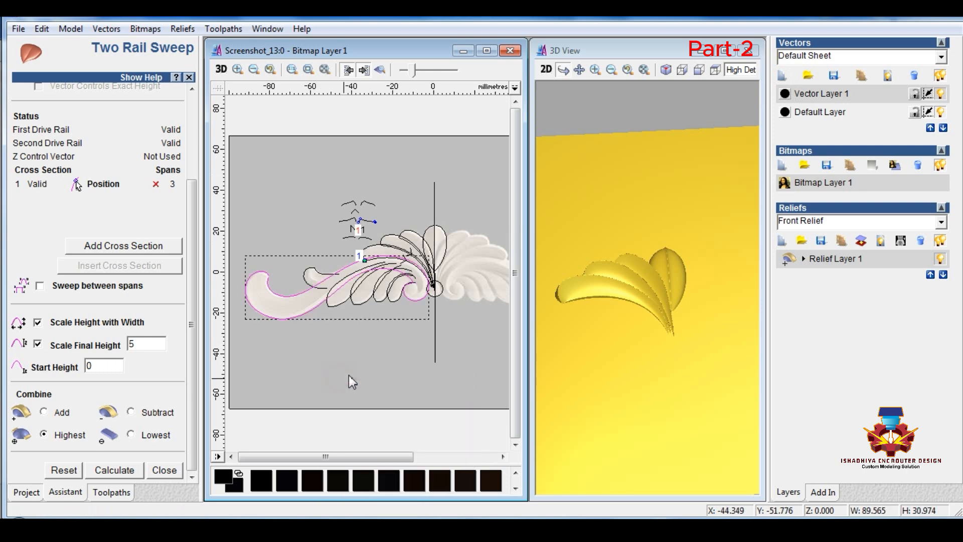
pyautogui.click(940, 111)
pyautogui.click(374, 338)
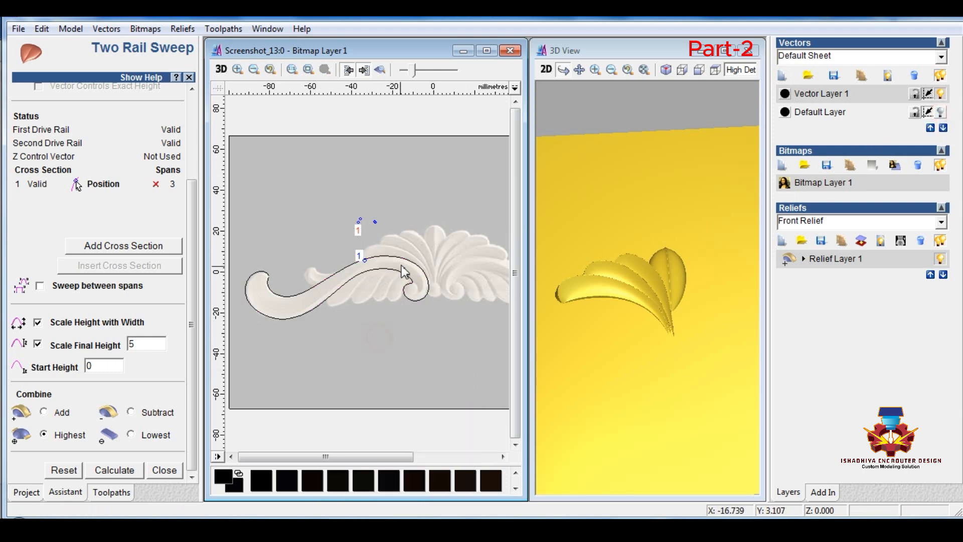
# Step: Edit the nodes at the crest of the long scroll's lower and upper edge curves, splitting the upper curve there
pyautogui.scroll(2, 356, 285)
pyautogui.scroll(2, 346, 277)
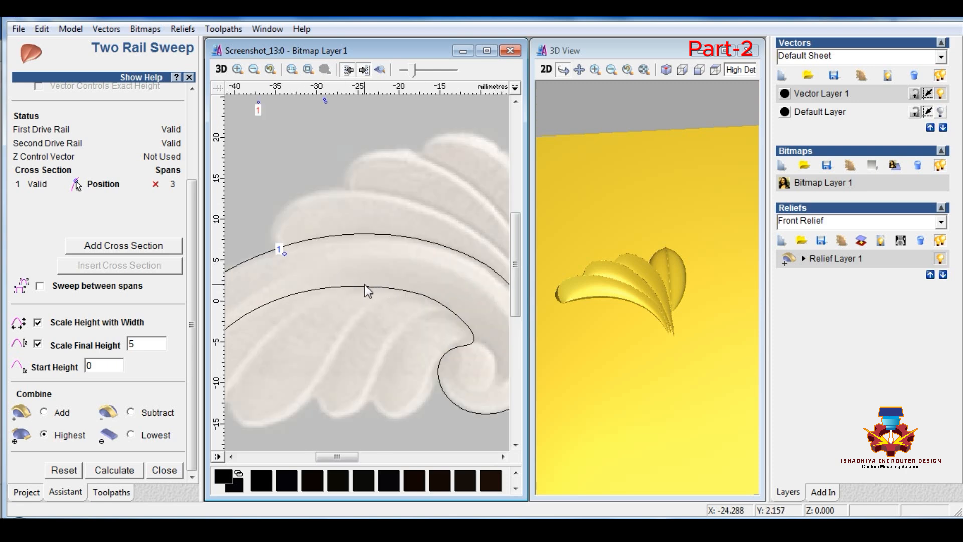
pyautogui.click(360, 286)
pyautogui.press('n')
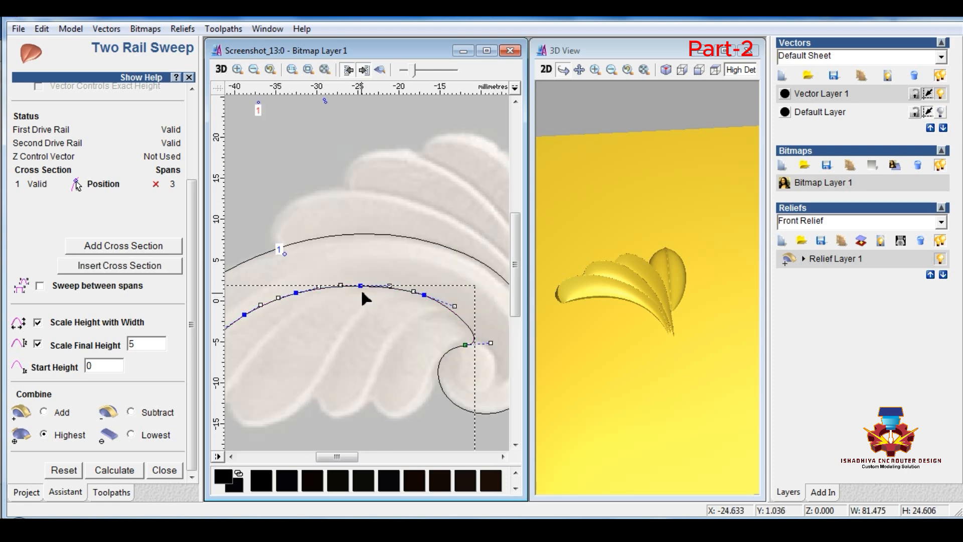
pyautogui.click(364, 234)
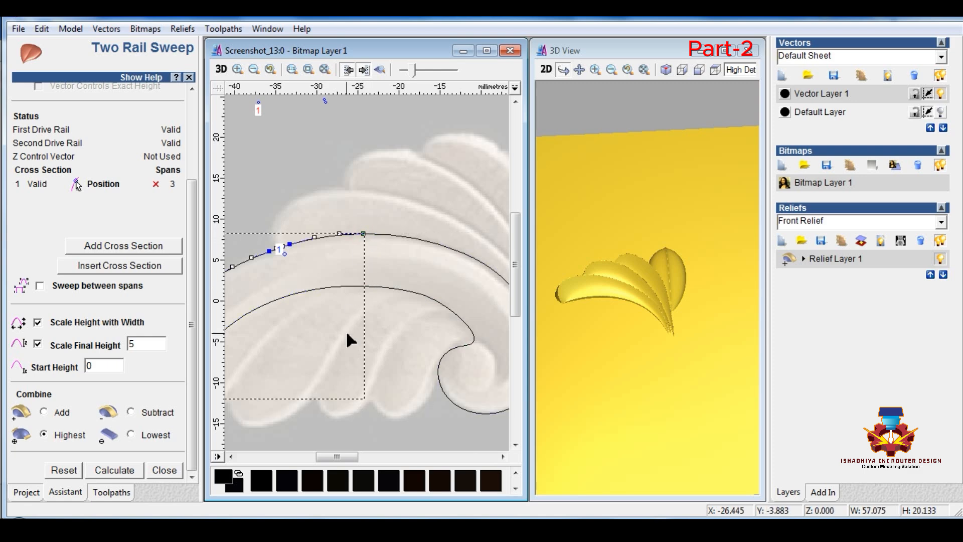
pyautogui.rightClick(326, 324)
pyautogui.click(314, 318)
pyautogui.scroll(-2, 314, 319)
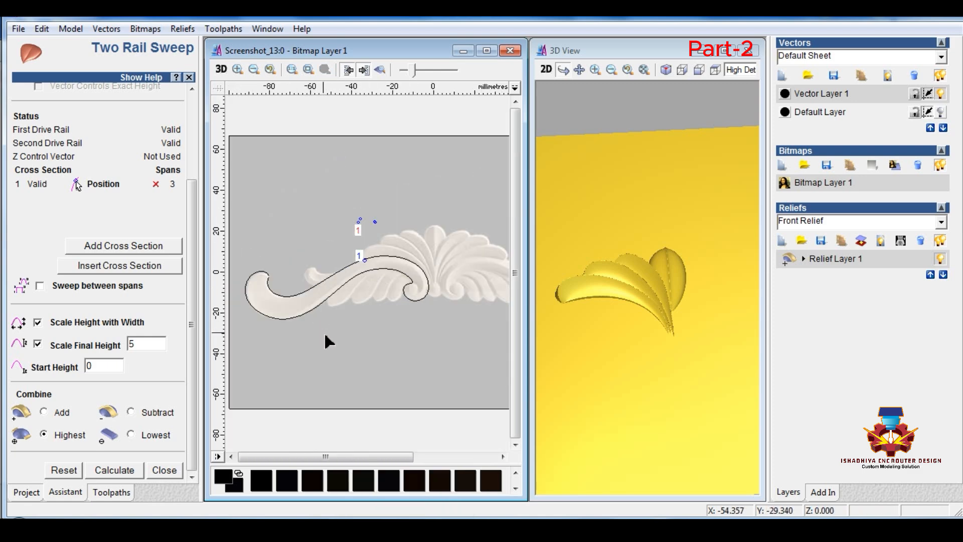
# Step: Restart the Two Rail Sweep with the two edge curves of the long scroll's inner curl as drive rails
pyautogui.click(325, 335)
pyautogui.click(165, 470)
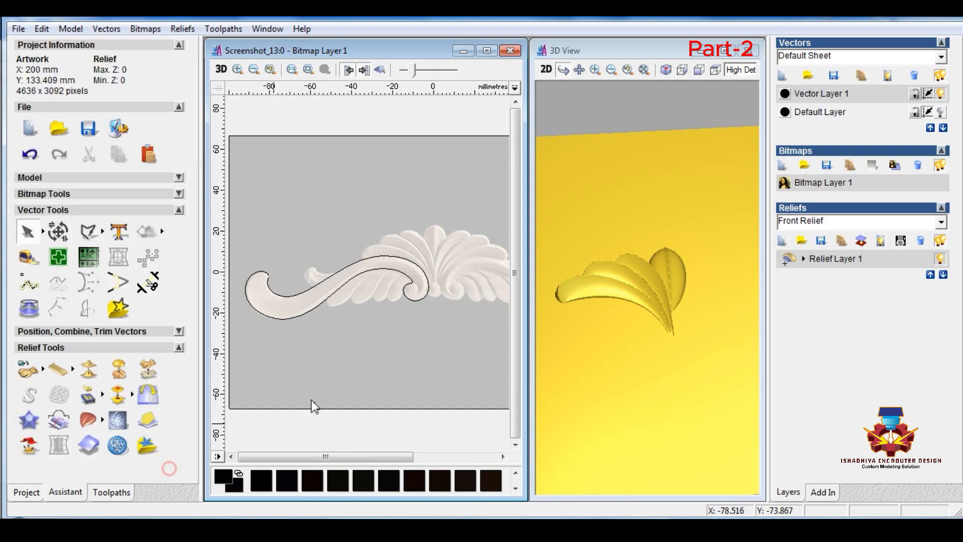
pyautogui.click(329, 385)
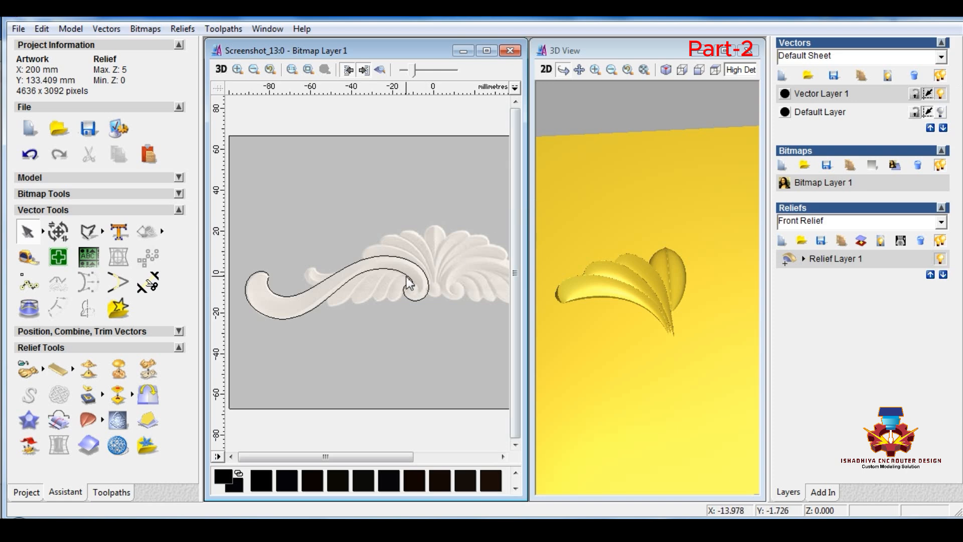
pyautogui.click(426, 279)
pyautogui.click(428, 279)
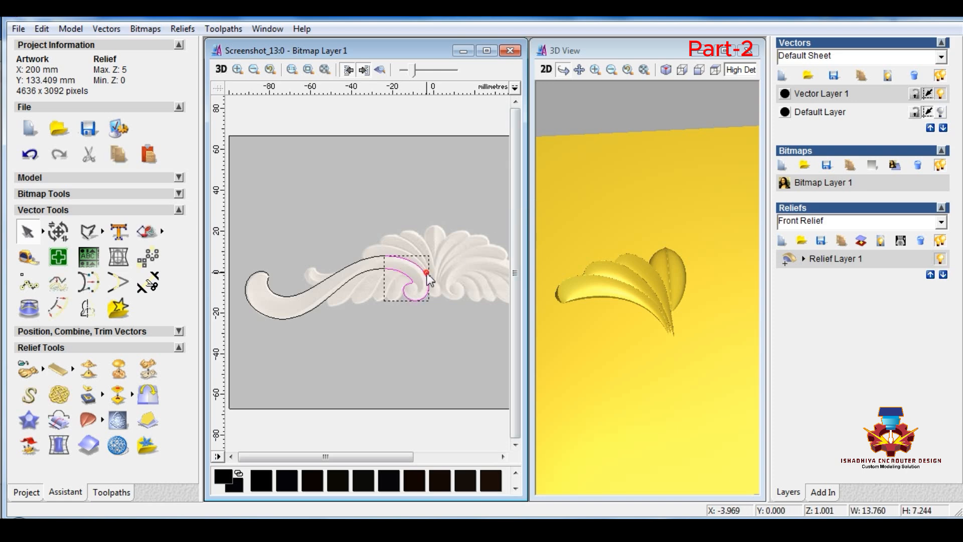
pyautogui.click(88, 420)
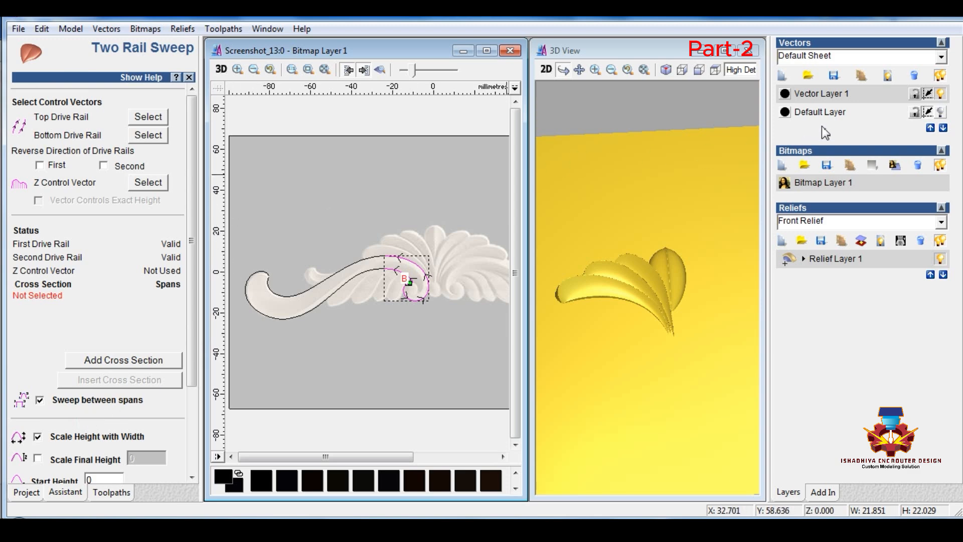
# Step: Show the Default Layer and add the left profile of the uppermost pair as the sweep's cross section
pyautogui.click(943, 113)
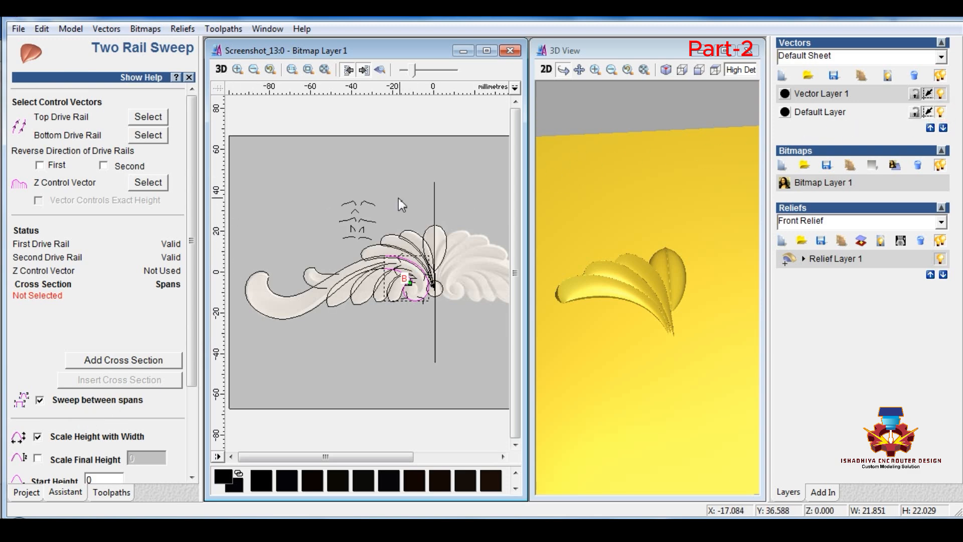
pyautogui.click(352, 202)
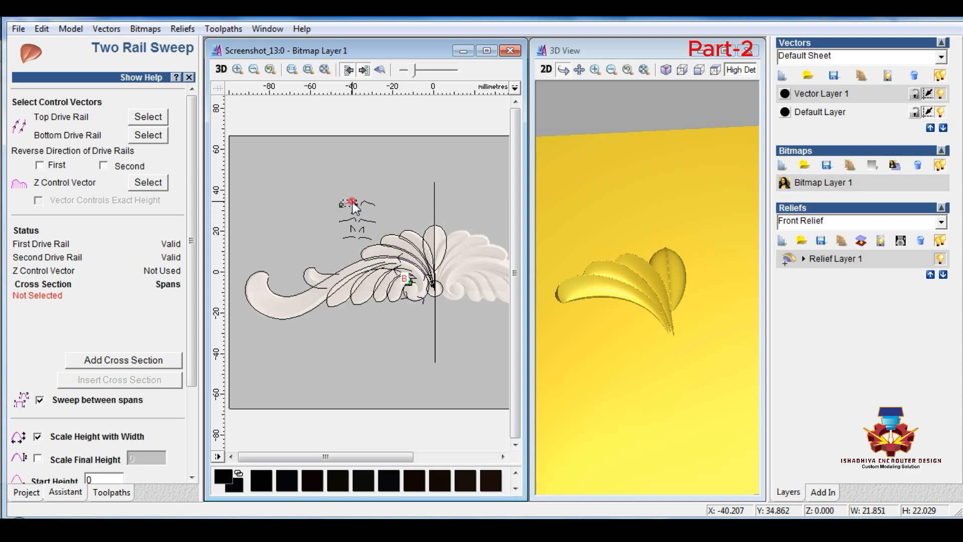
pyautogui.click(147, 365)
# Step: Calculate the inner curl sweep without sweeping between spans, scaled to a final height of 5 and combined as Highest
pyautogui.click(38, 457)
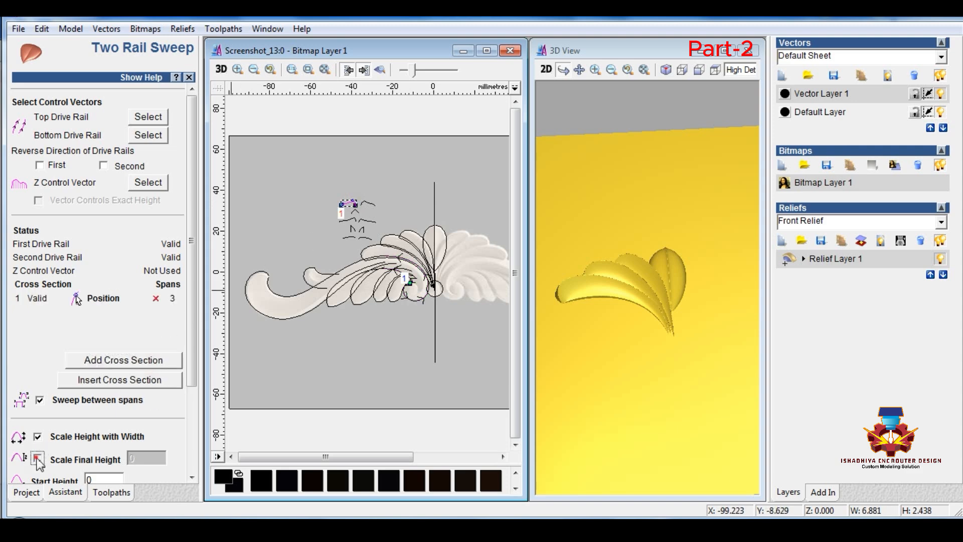
pyautogui.click(40, 400)
pyautogui.click(133, 458)
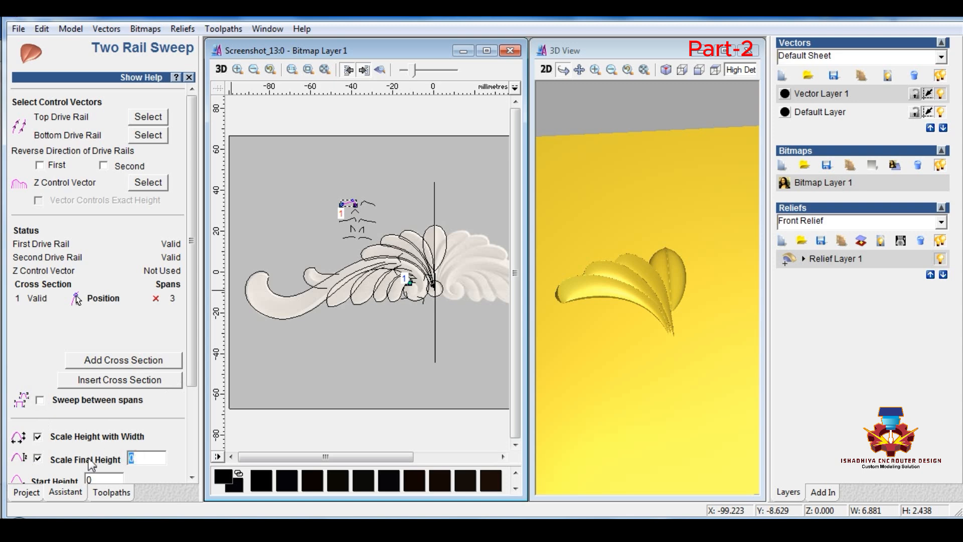
pyautogui.write('5')
pyautogui.scroll(-3, 120, 434)
pyautogui.click(44, 435)
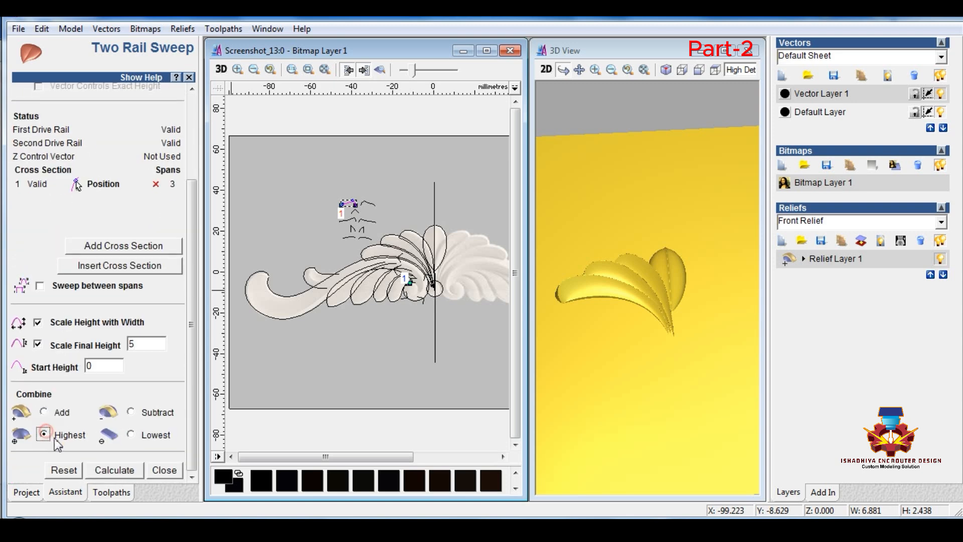
pyautogui.click(105, 469)
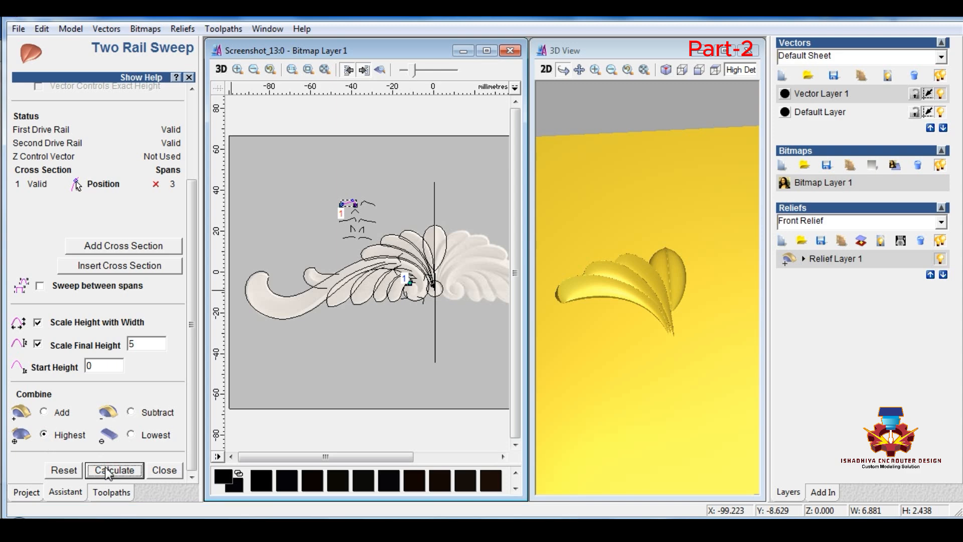
# Step: Sweep the long outer part of the scroll, using its lower and upper edge curves as drive rails and the same cross section
pyautogui.moveTo(651, 376); pyautogui.dragTo(673, 385)
pyautogui.click(336, 312)
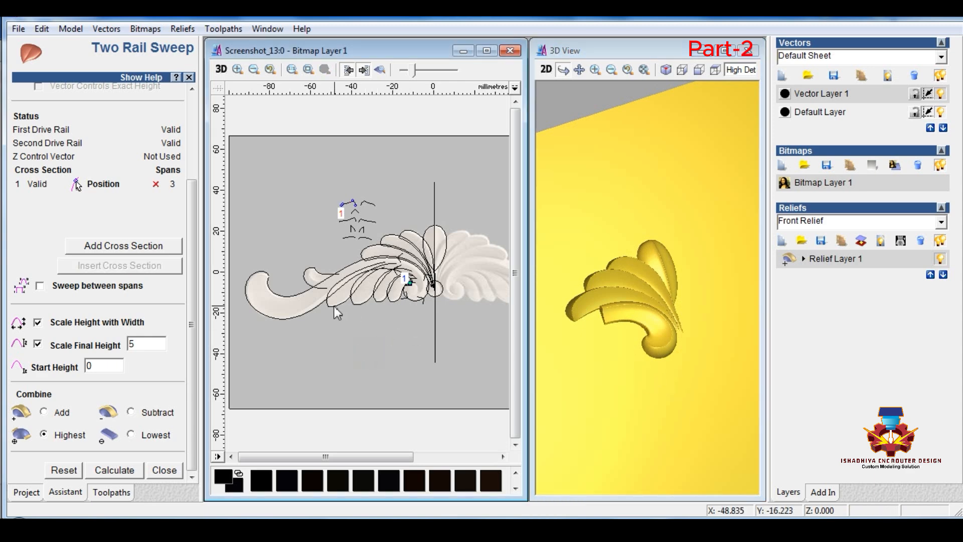
pyautogui.click(303, 314)
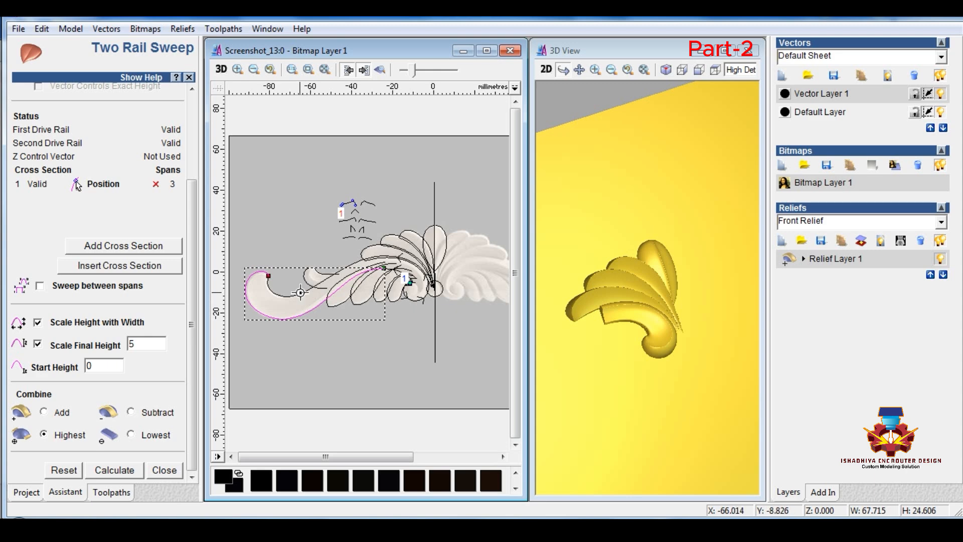
pyautogui.click(300, 293)
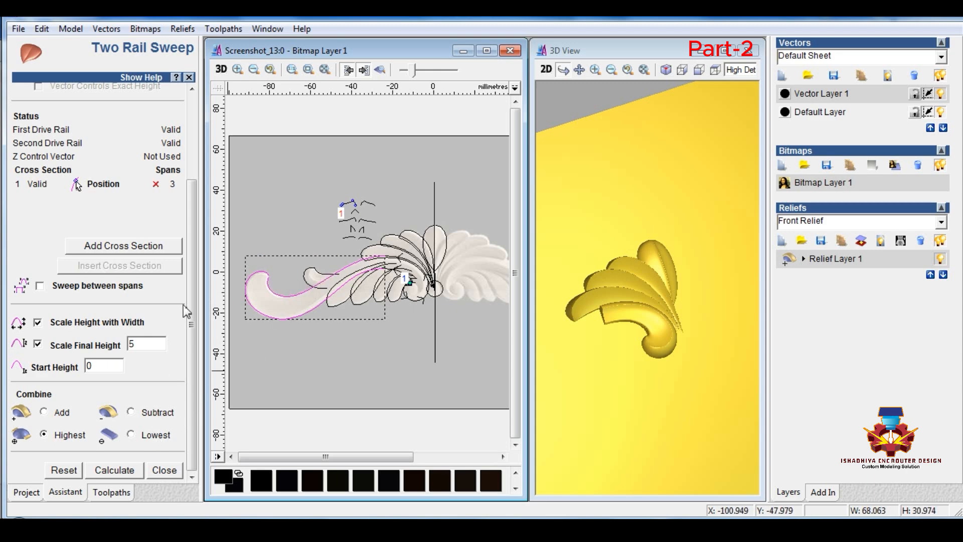
pyautogui.moveTo(192, 286); pyautogui.dragTo(192, 167)
pyautogui.click(147, 120)
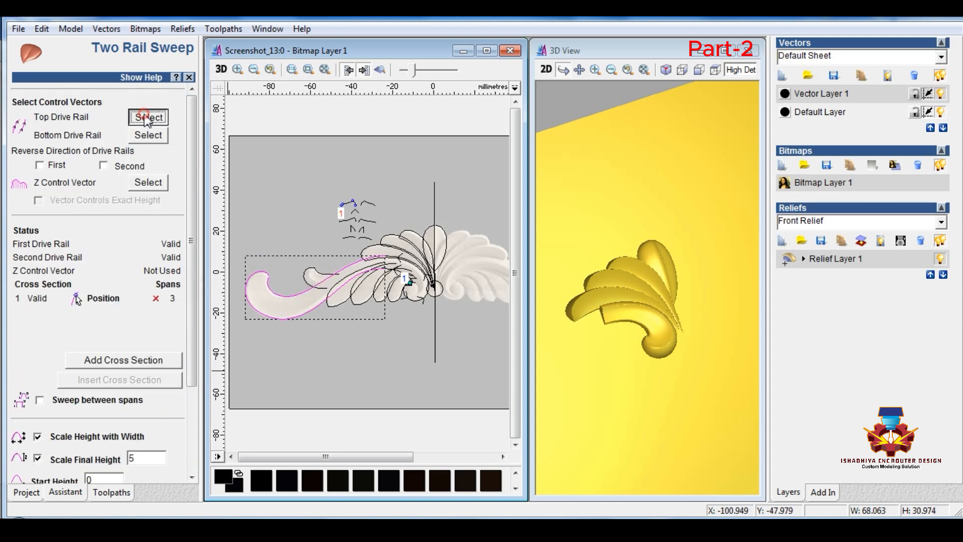
pyautogui.scroll(-3, 176, 405)
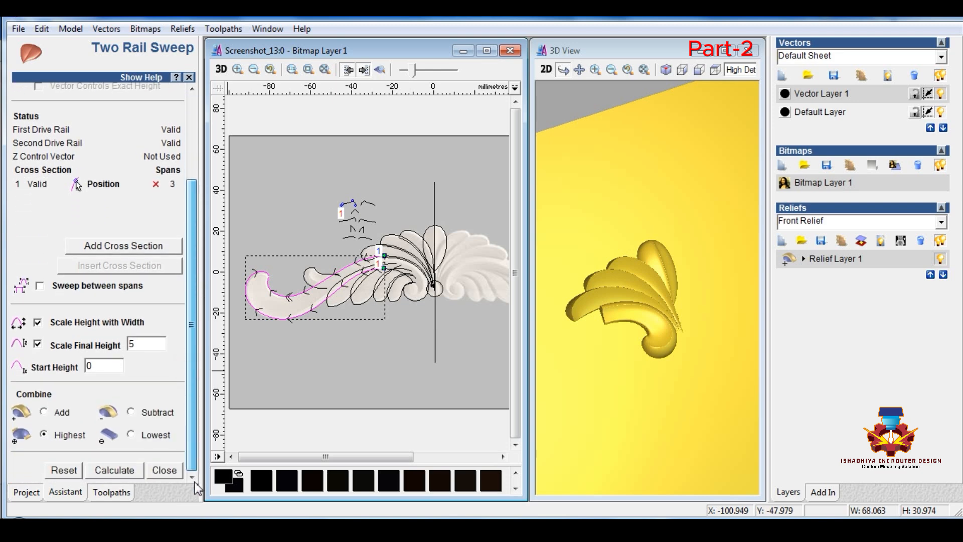
pyautogui.click(114, 470)
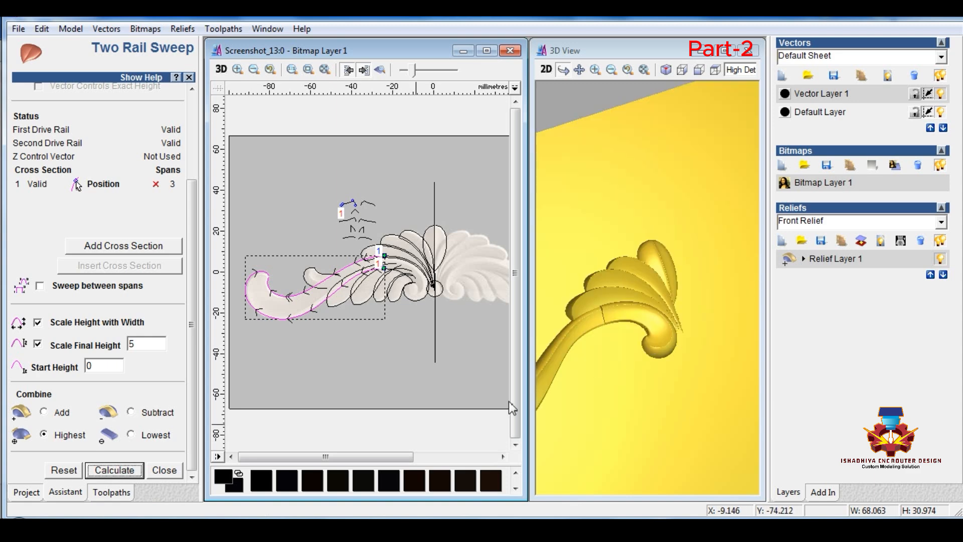
# Step: Recalculate the outer scroll sweep with a final height of 7.3 to level the joint with the inner curl
pyautogui.click(608, 370)
pyautogui.moveTo(609, 370); pyautogui.dragTo(605, 294)
pyautogui.moveTo(605, 293); pyautogui.dragTo(607, 293, button='middle')
pyautogui.scroll(3, 606, 295)
pyautogui.moveTo(625, 329); pyautogui.dragTo(718, 422, button='middle')
pyautogui.moveTo(639, 312); pyautogui.dragTo(635, 334, button='middle')
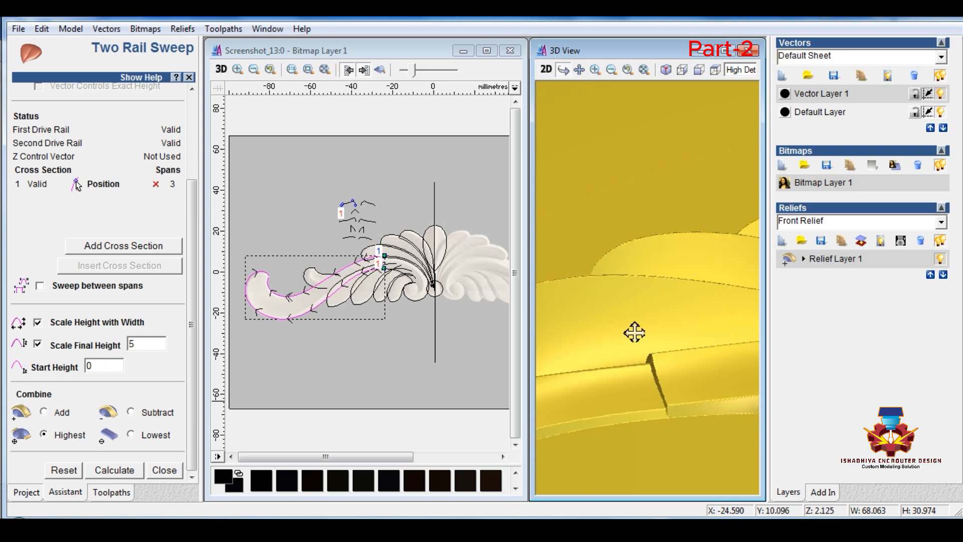
pyautogui.doubleClick(140, 344)
pyautogui.write('7.3')
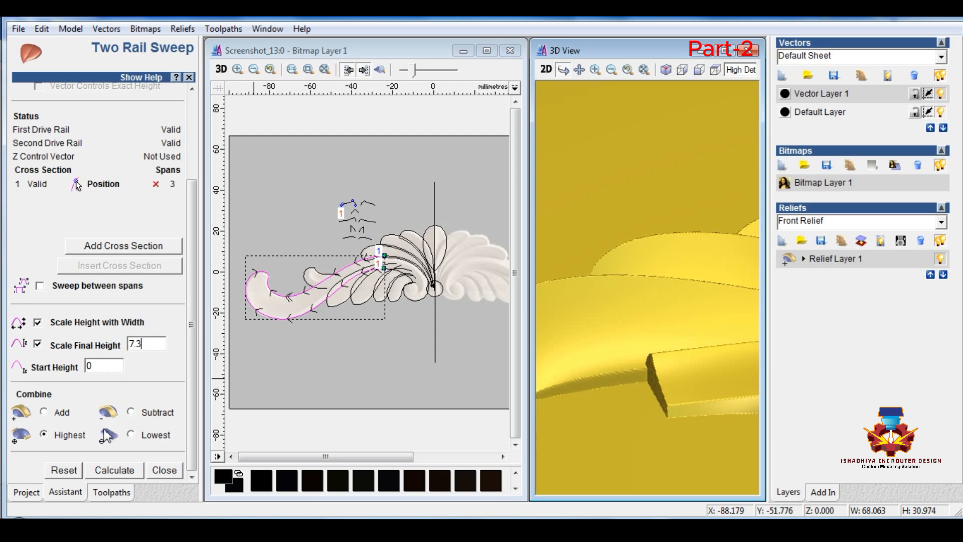
pyautogui.click(106, 476)
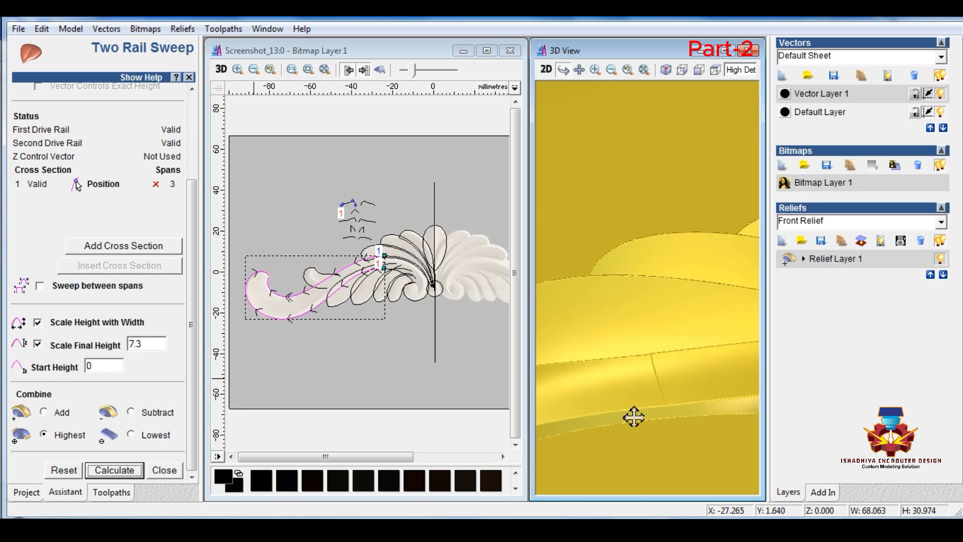
# Step: Recalculate the outer scroll sweep with a final height of 7.4 and check the joint in the 3D view
pyautogui.moveTo(634, 415)
pyautogui.mouseDown()
pyautogui.moveTo(619, 400)
pyautogui.moveTo(634, 411)
pyautogui.mouseUp()
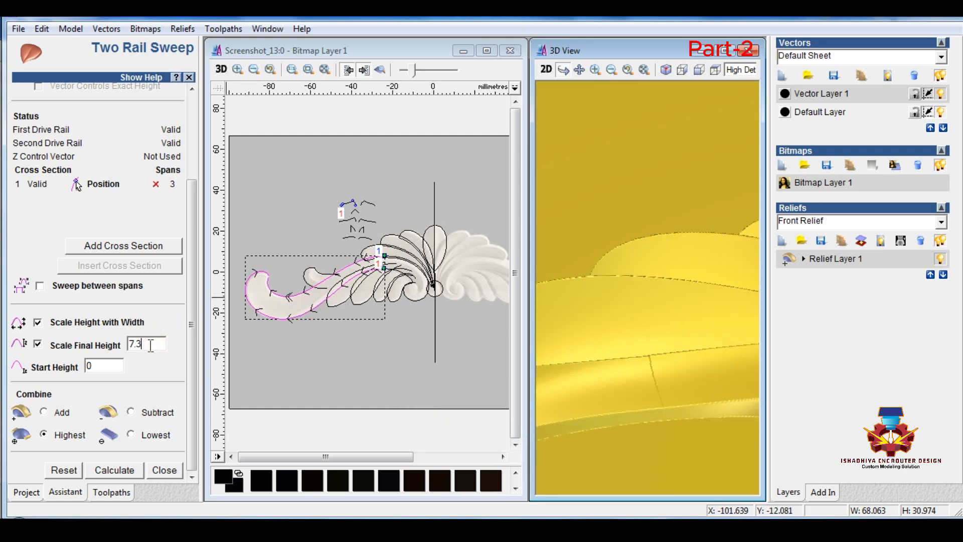
pyautogui.click(133, 470)
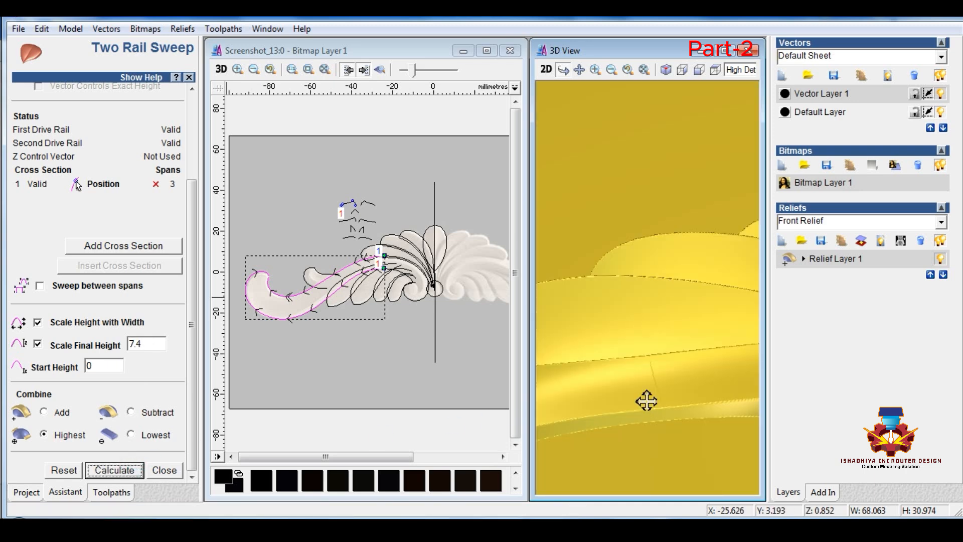
pyautogui.moveTo(649, 411); pyautogui.dragTo(617, 410)
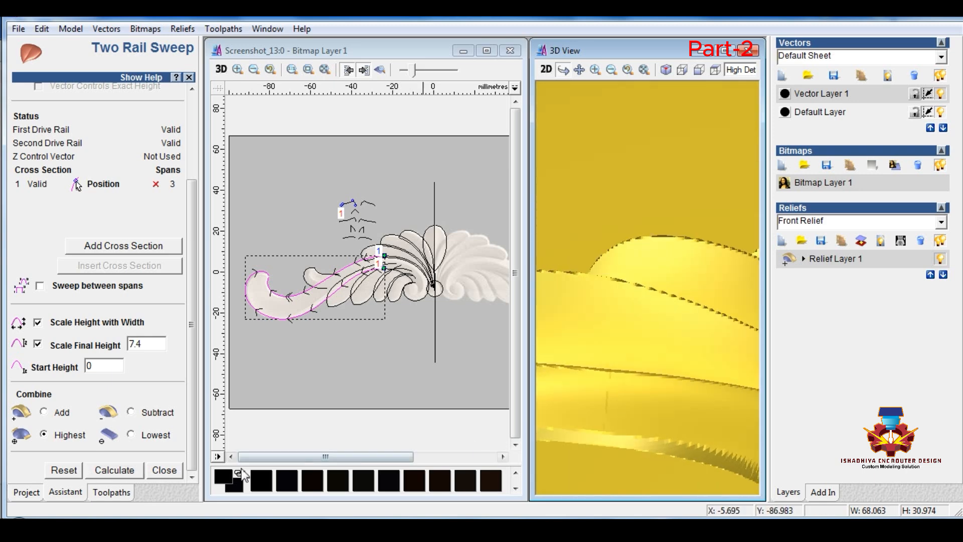
# Step: Clear the vector selection and show the colour preview of the relief layer in the 2D view
pyautogui.click(325, 377)
pyautogui.scroll(-2, 364, 370)
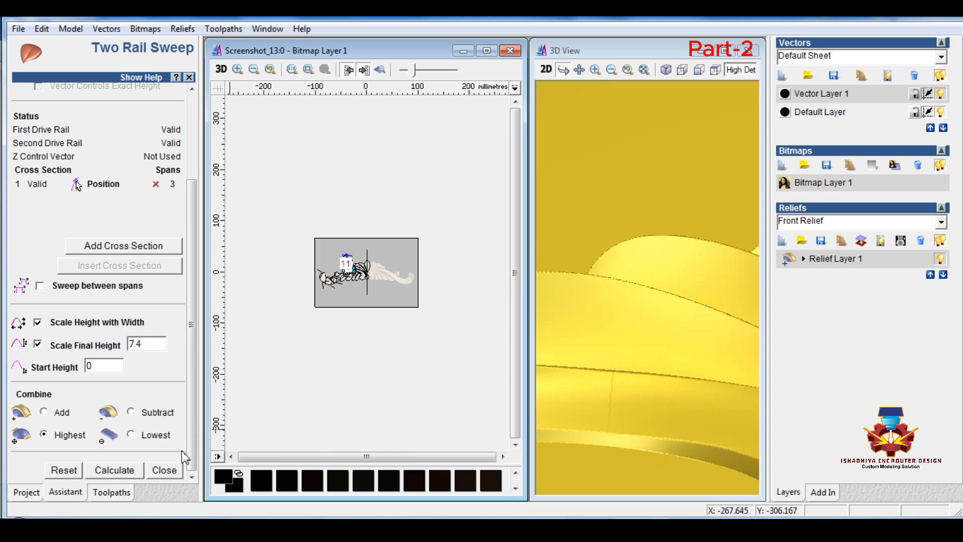
pyautogui.click(329, 371)
pyautogui.scroll(-1, 337, 326)
pyautogui.scroll(-2, 336, 326)
pyautogui.scroll(-5, 652, 396)
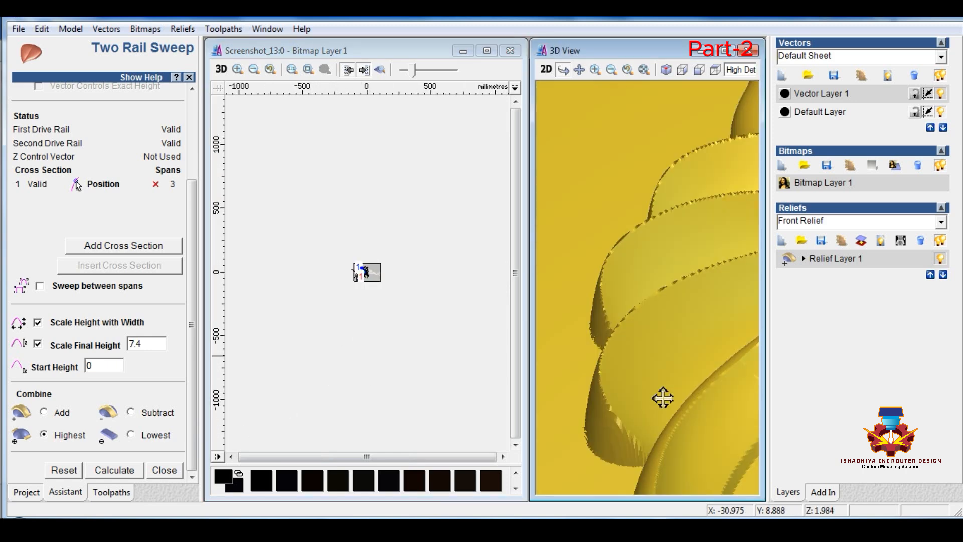
pyautogui.moveTo(624, 390); pyautogui.dragTo(628, 424)
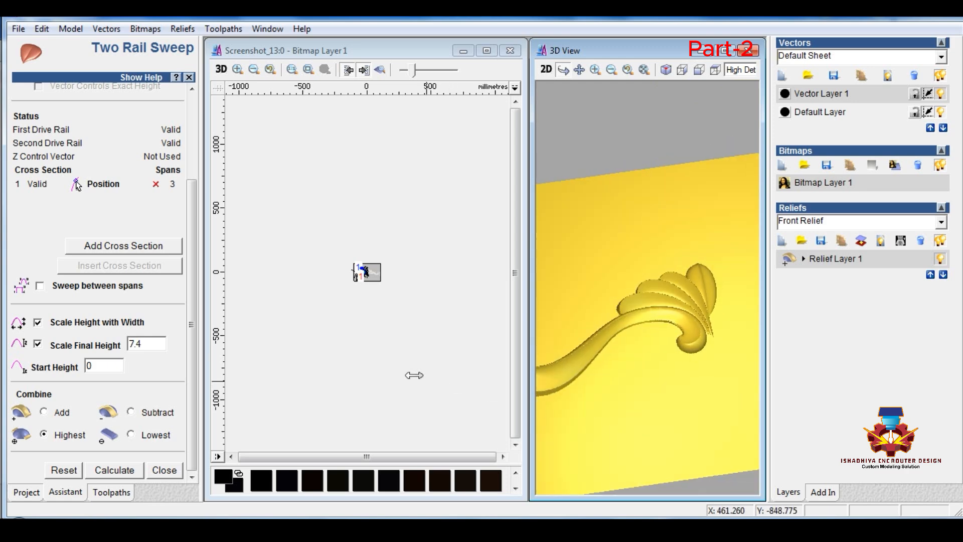
pyautogui.scroll(1, 415, 374)
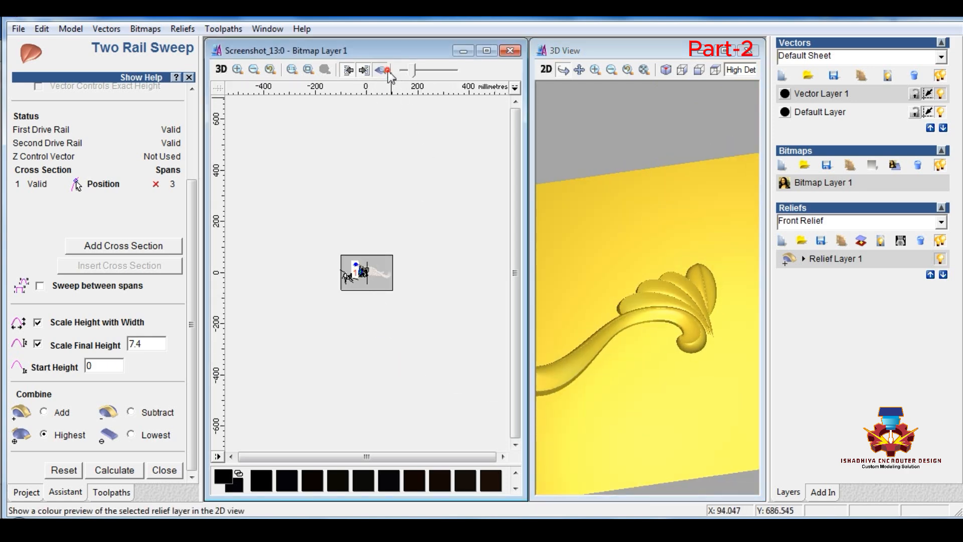
pyautogui.scroll(3, 346, 274)
pyautogui.scroll(1, 337, 278)
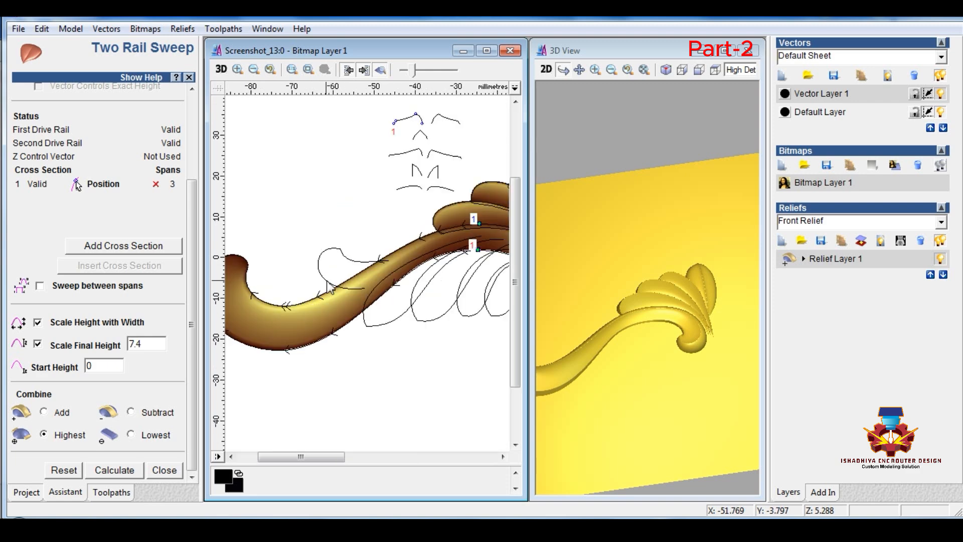
# Step: Assign the two edge curves of the outermost leaf petal below the scroll as the sweep's drive rails
pyautogui.scroll(-1, 346, 288)
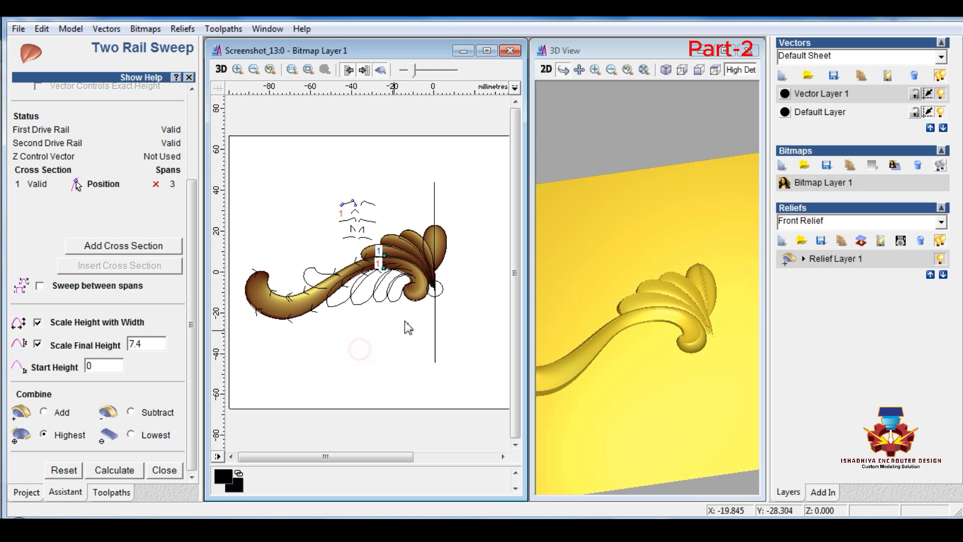
pyautogui.scroll(1, 355, 344)
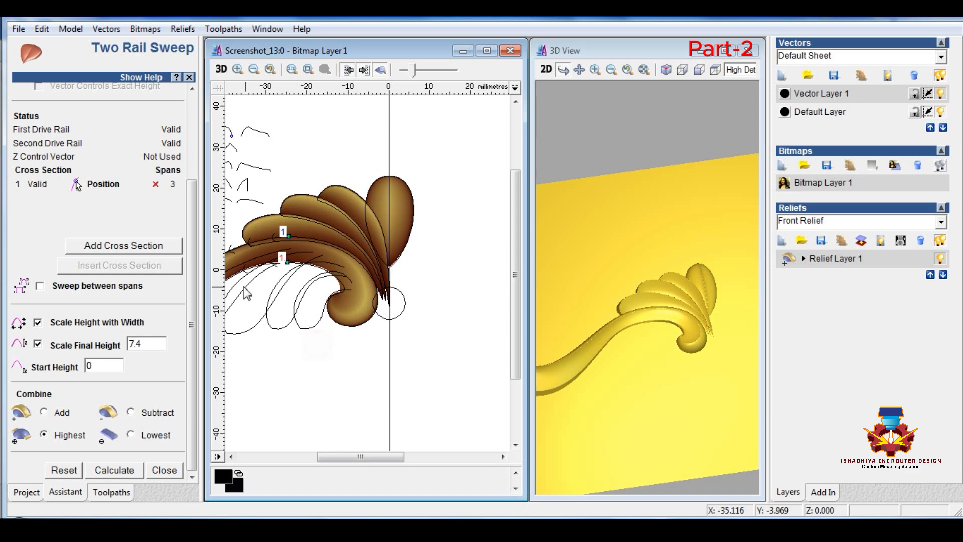
pyautogui.scroll(1, 301, 328)
pyautogui.click(258, 302)
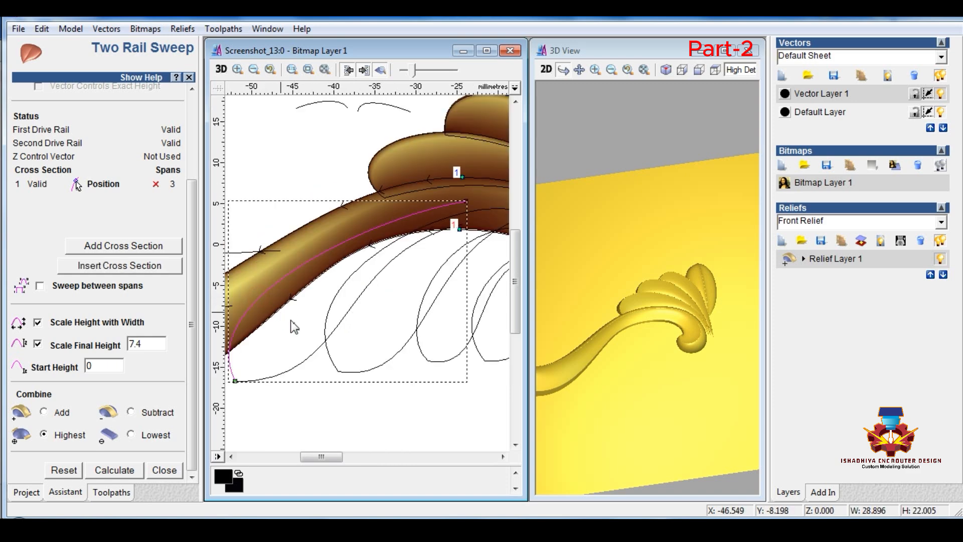
pyautogui.keyDown('shift'); pyautogui.click(305, 360); pyautogui.keyUp('shift')
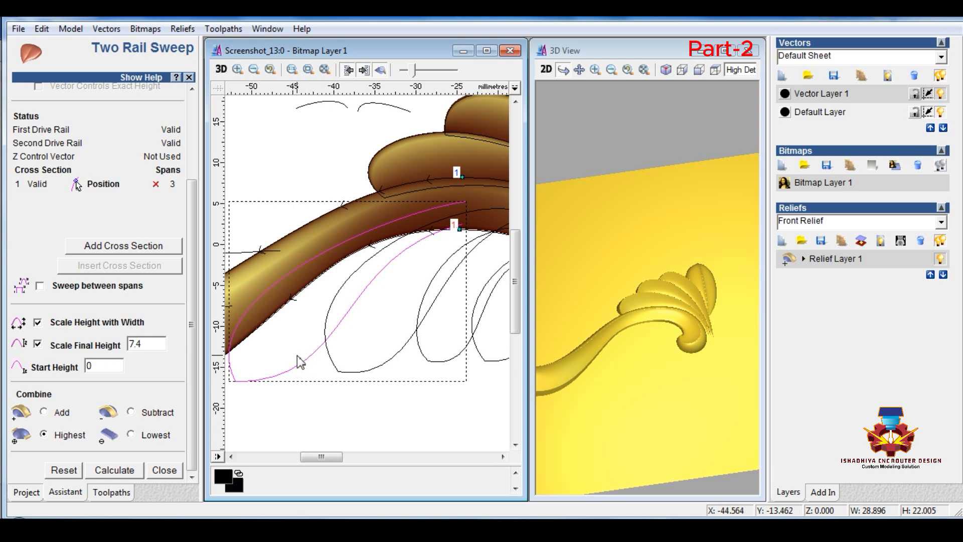
pyautogui.scroll(-2, 297, 355)
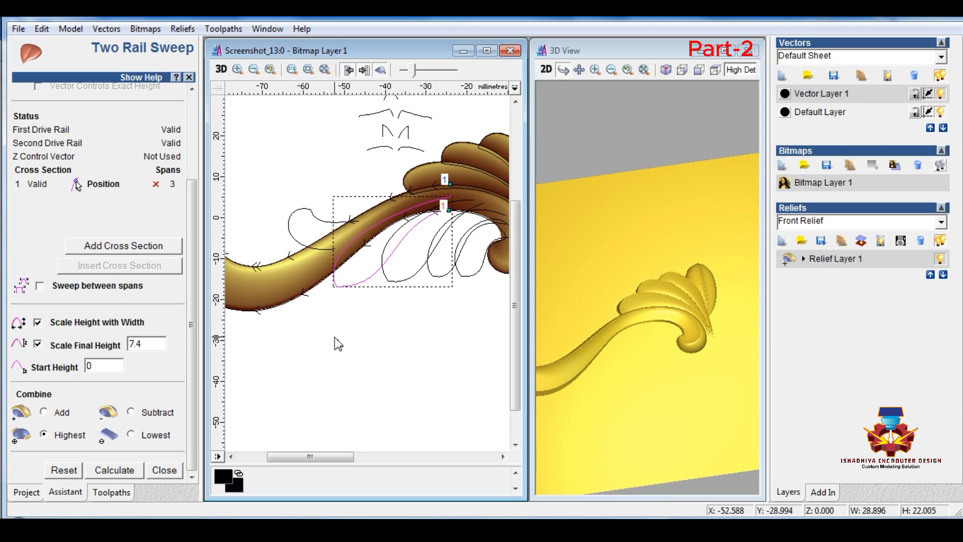
pyautogui.moveTo(188, 383); pyautogui.dragTo(189, 271)
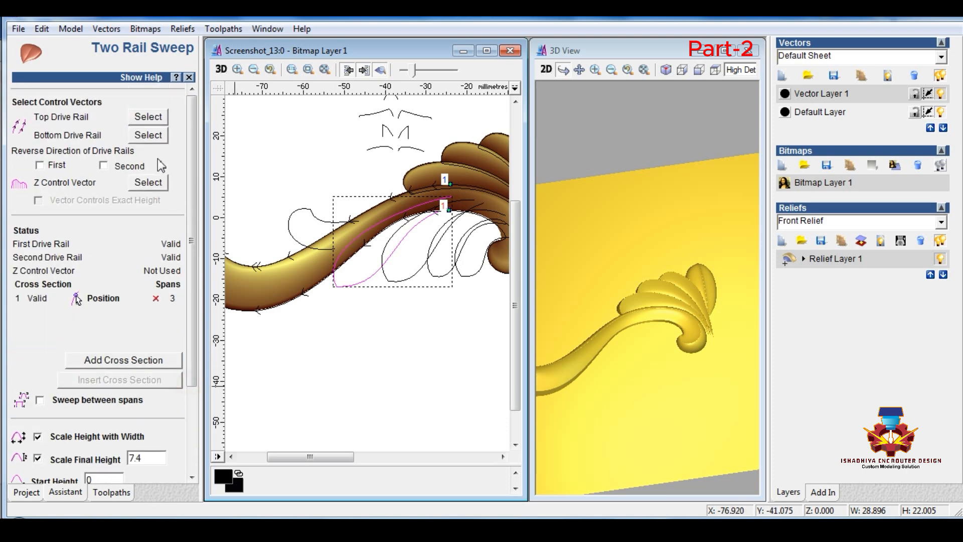
pyautogui.click(144, 120)
# Step: Replace the outermost petal's cross section with the profile that peaks near its start, and assign the low arc beneath the profiles as Z control vector
pyautogui.click(156, 298)
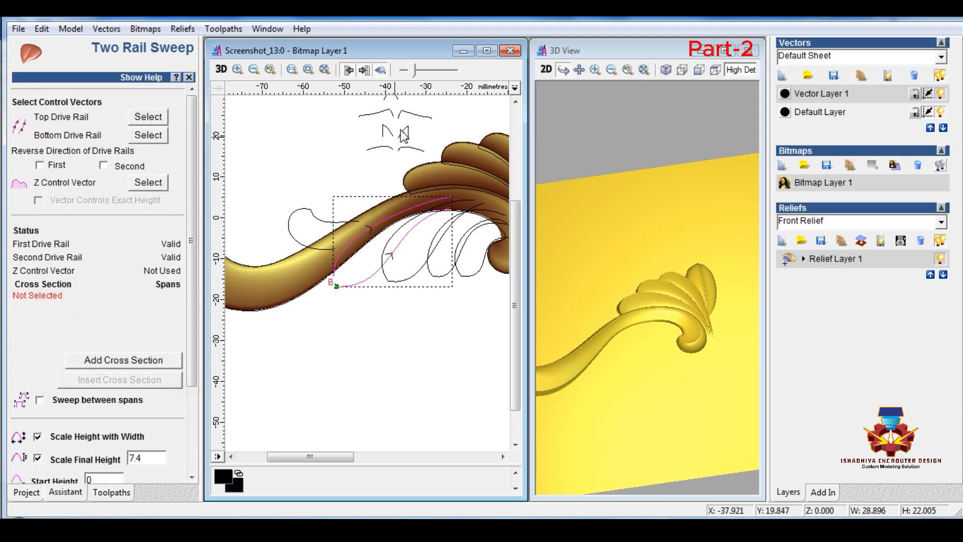
pyautogui.click(414, 119)
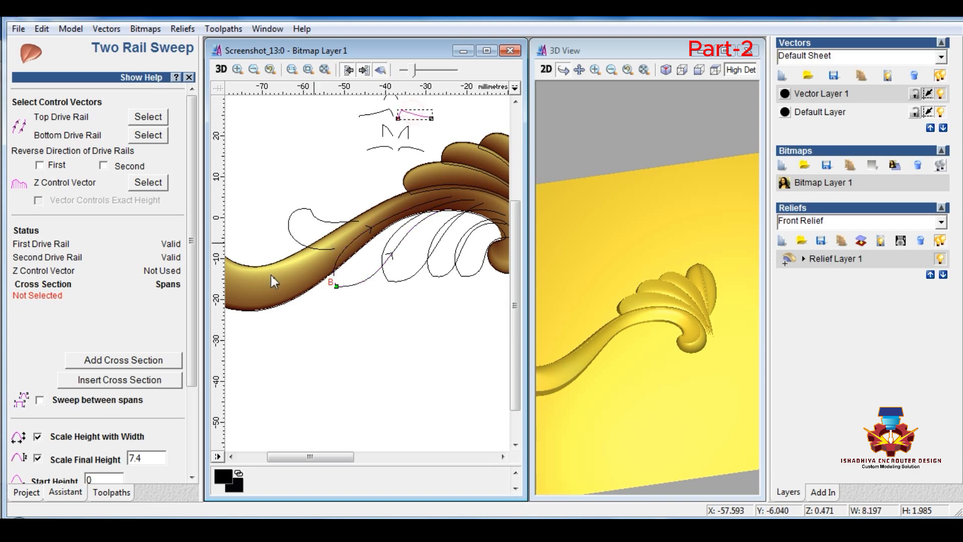
pyautogui.click(157, 365)
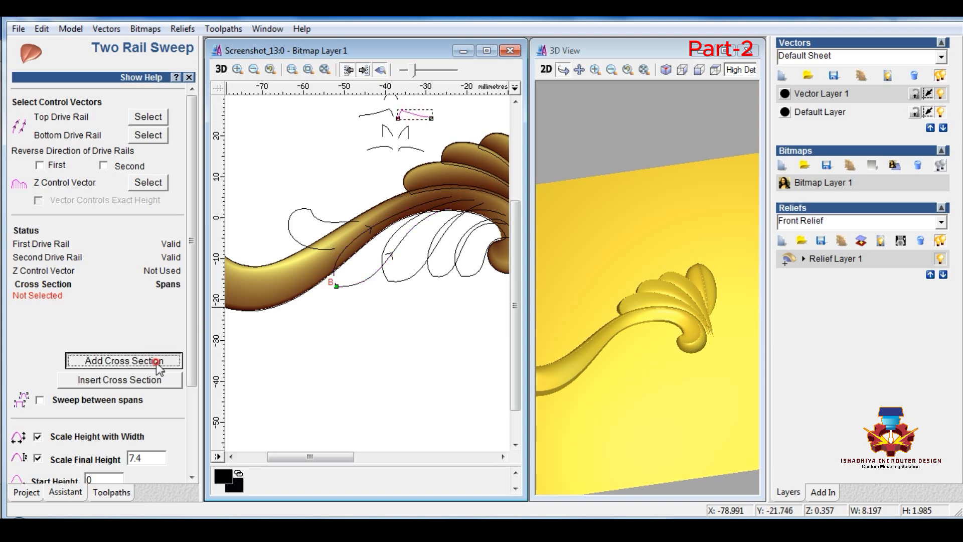
pyautogui.click(412, 150)
pyautogui.click(159, 184)
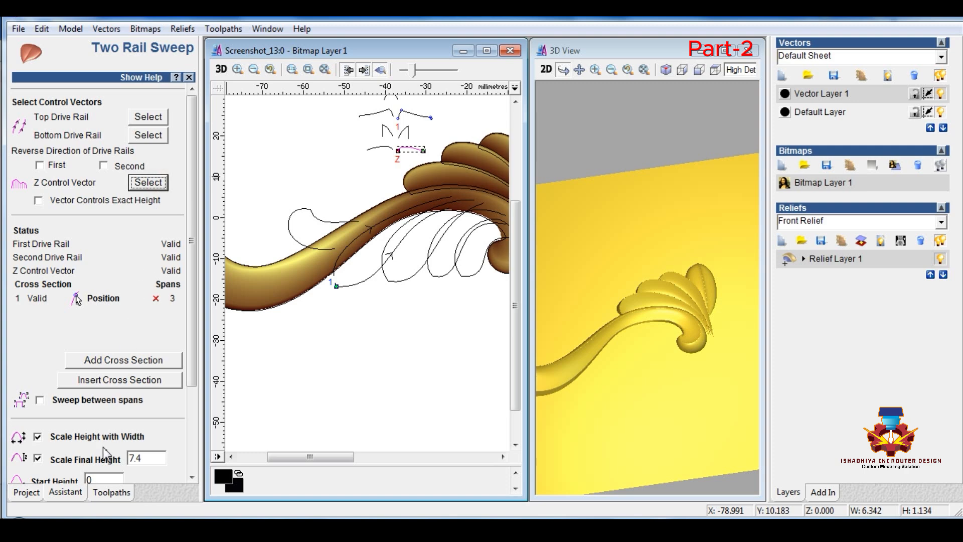
# Step: Calculate the outermost petal's sweep with a final height of 7.4, combined as Highest
pyautogui.click(148, 458)
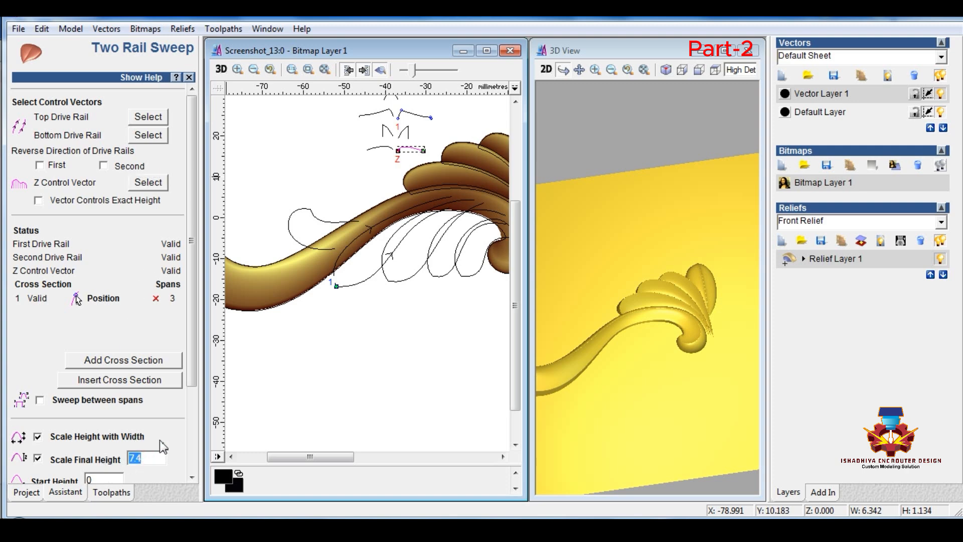
pyautogui.scroll(-3, 195, 355)
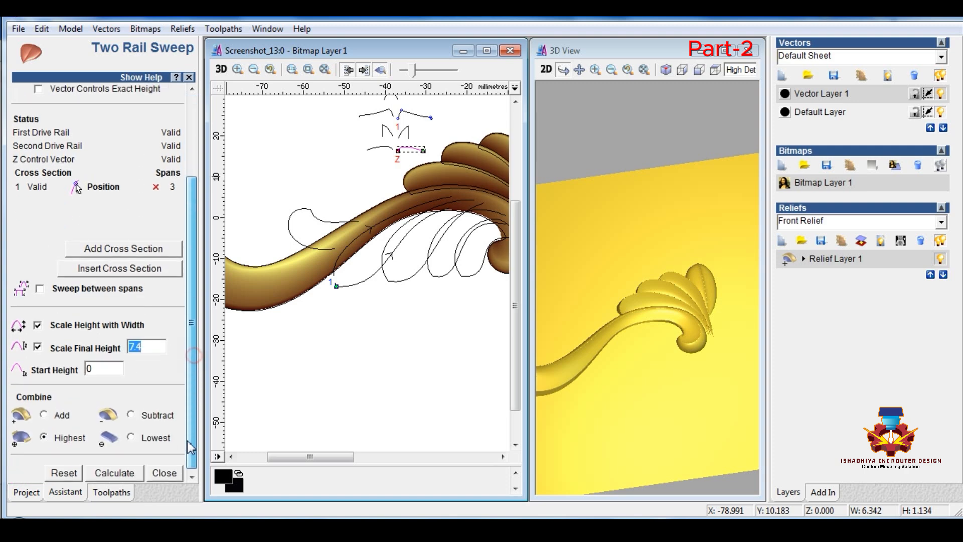
pyautogui.click(116, 471)
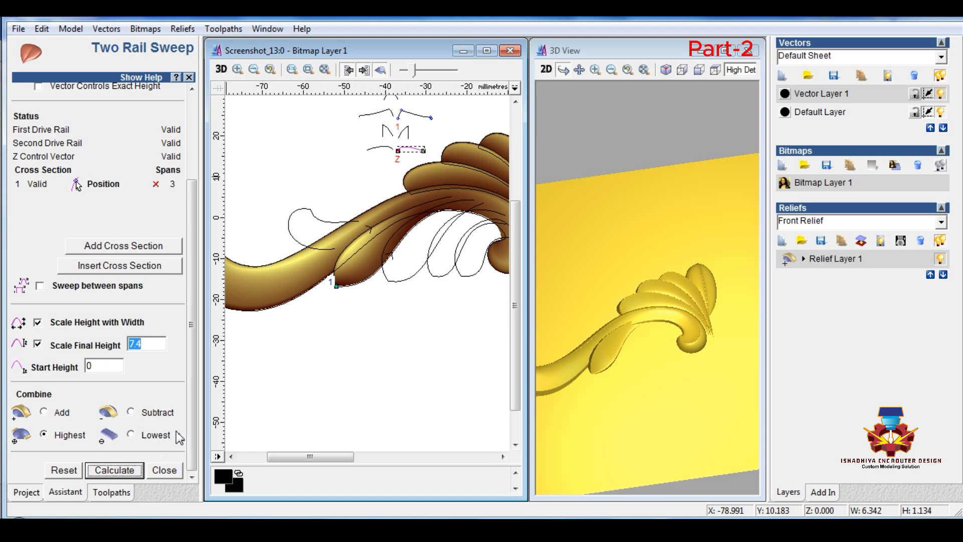
# Step: Compare the outermost petal with the reference bitmap in the 2D view, toggling Default Layer's visibility, and return to the relief preview
pyautogui.click(381, 71)
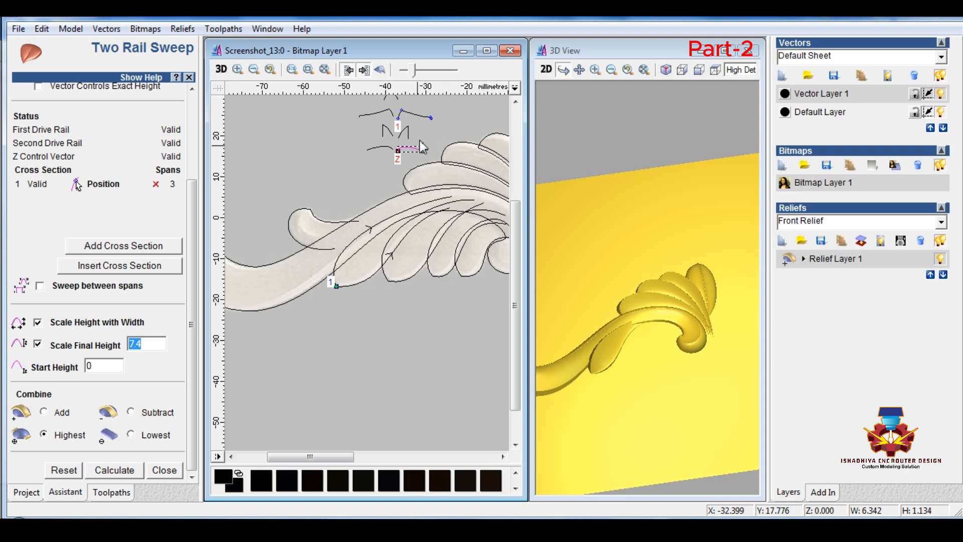
pyautogui.click(941, 112)
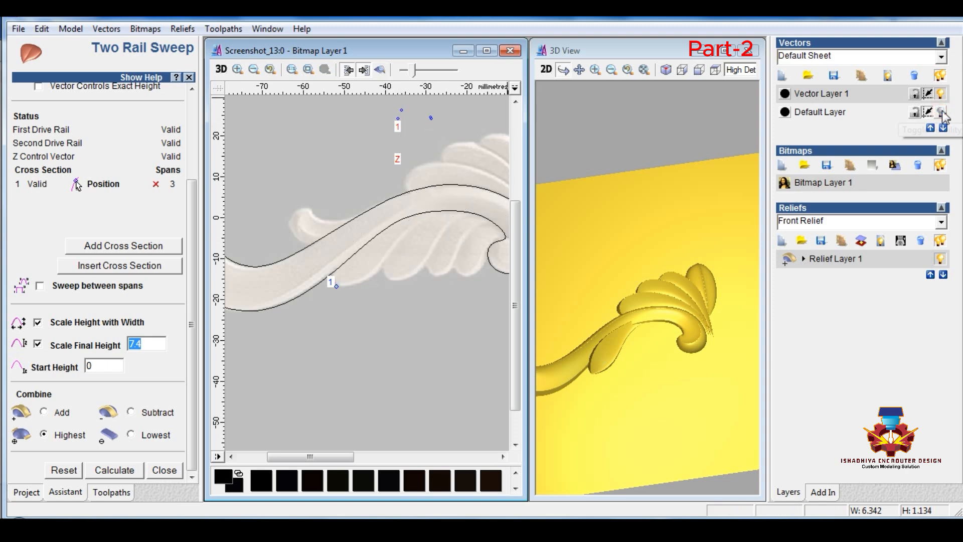
pyautogui.click(941, 112)
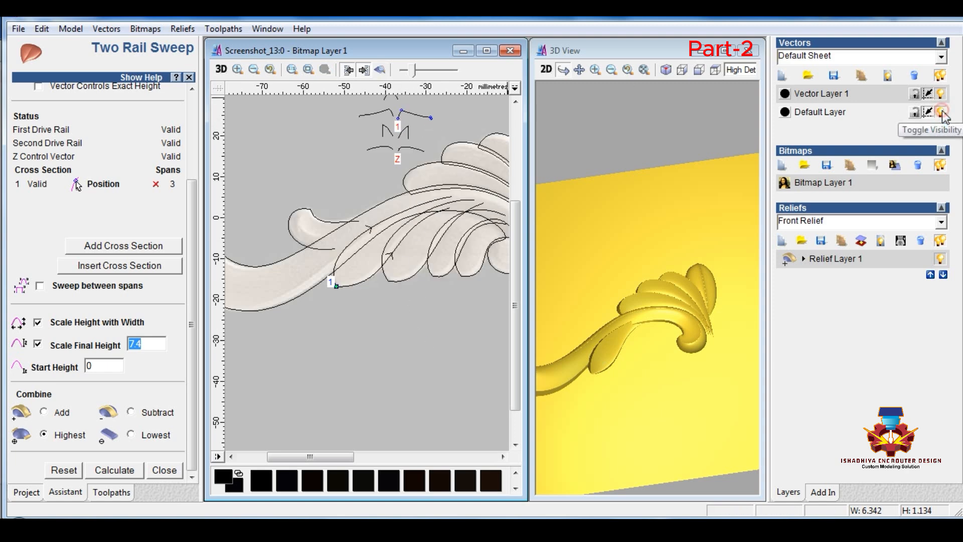
pyautogui.click(380, 72)
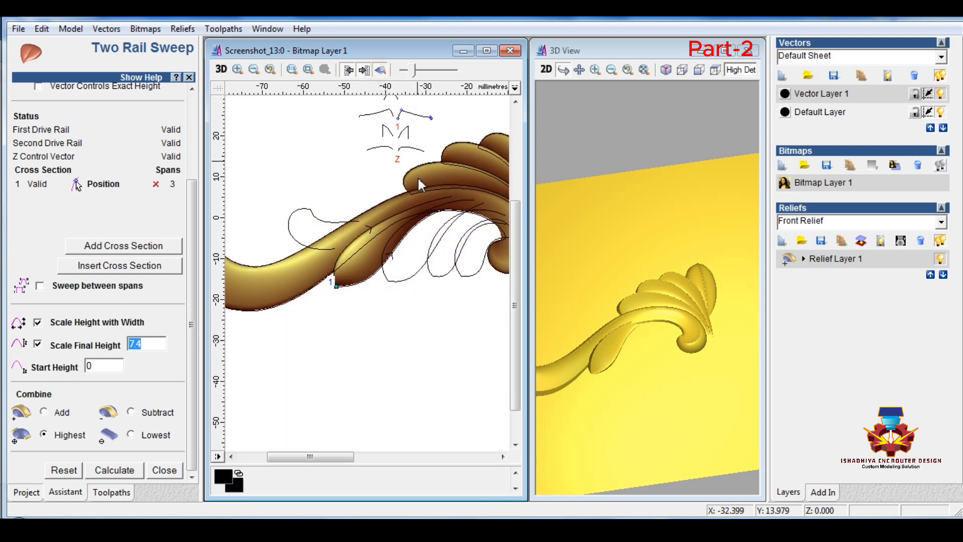
# Step: Recalculate the outermost petal's sweep using the mirrored profile that peaks near its end as the cross section
pyautogui.click(380, 112)
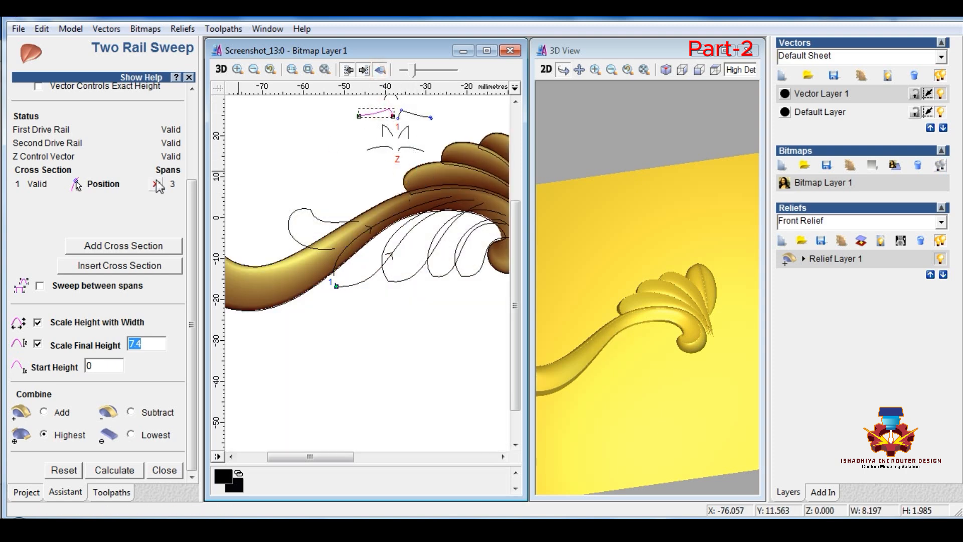
pyautogui.click(156, 185)
pyautogui.click(148, 250)
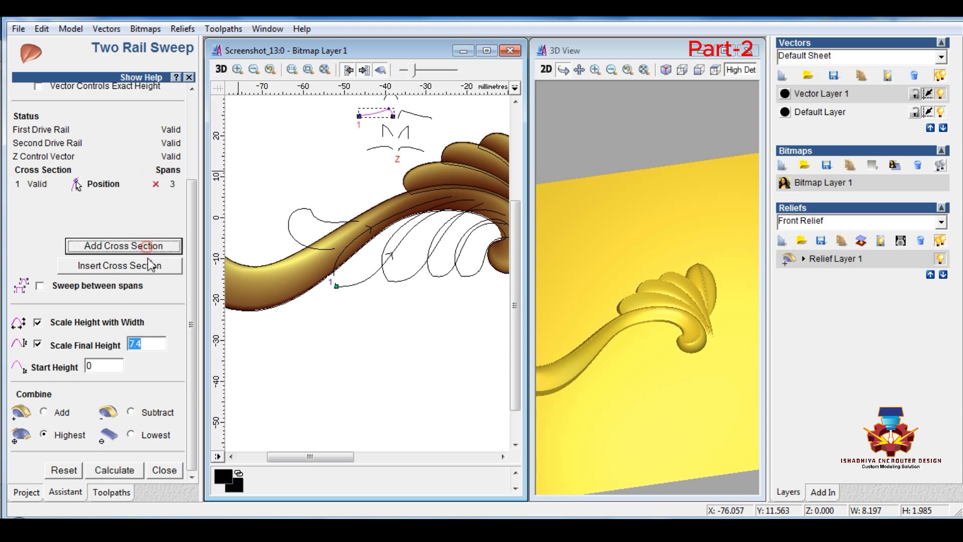
pyautogui.click(120, 470)
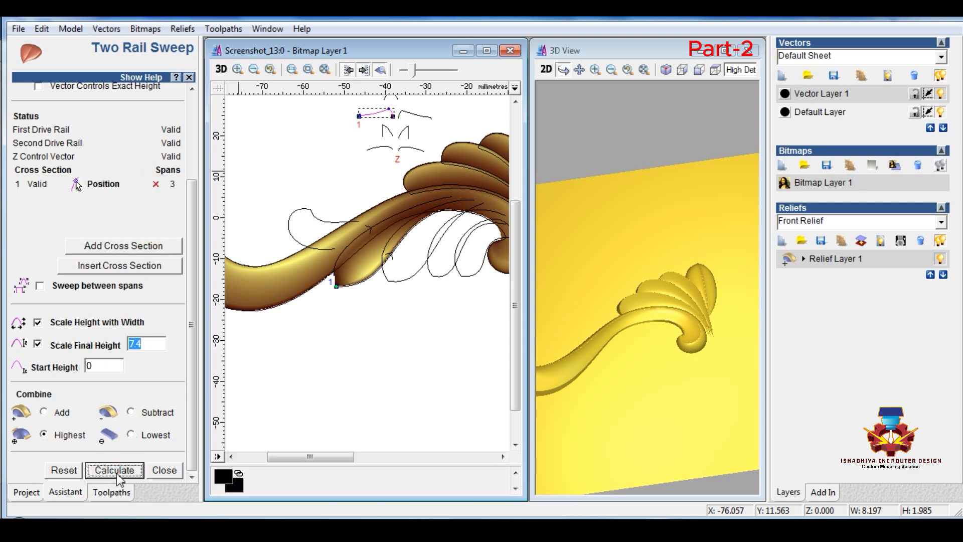
# Step: Assign the edge curves of the second petal from the outside as drive rails and try its sweep with the existing Z control curve
pyautogui.click(361, 392)
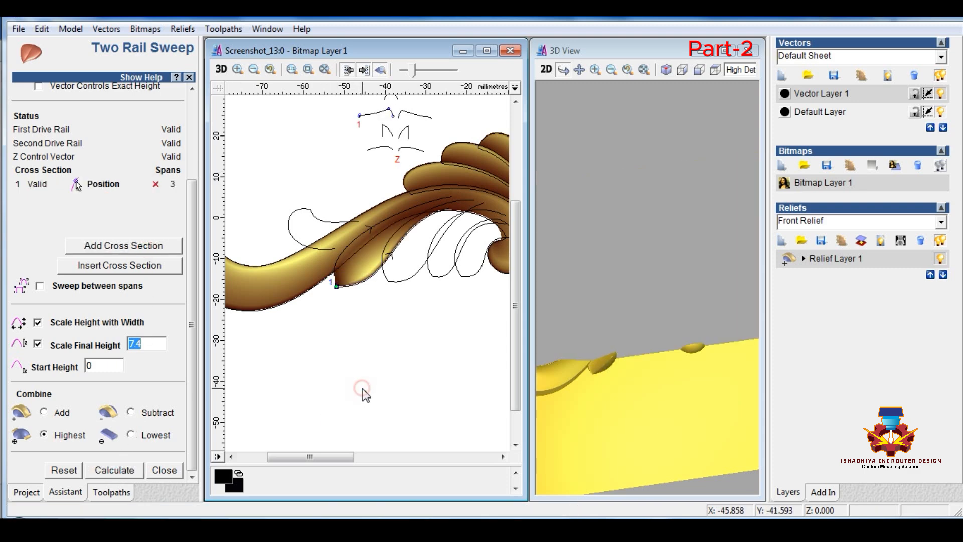
pyautogui.click(386, 241)
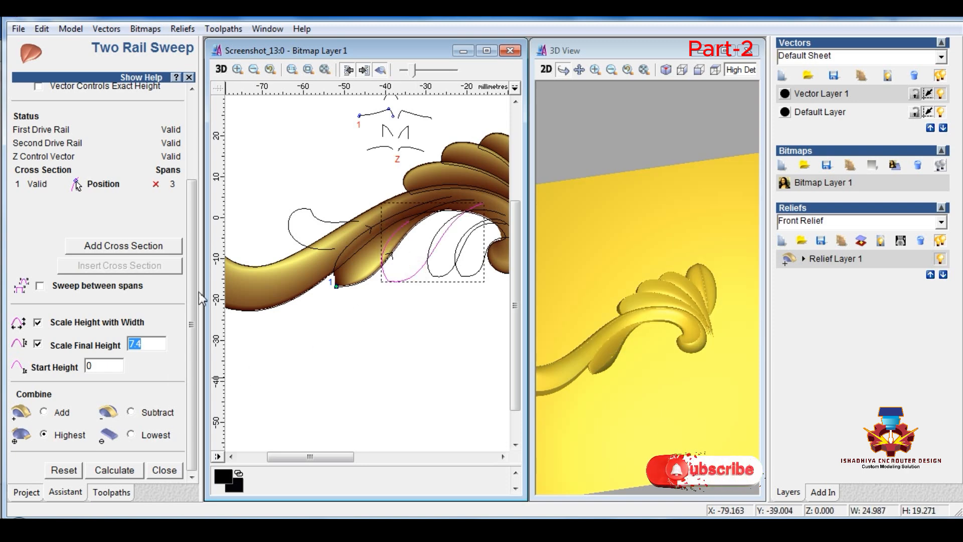
pyautogui.scroll(5, 195, 281)
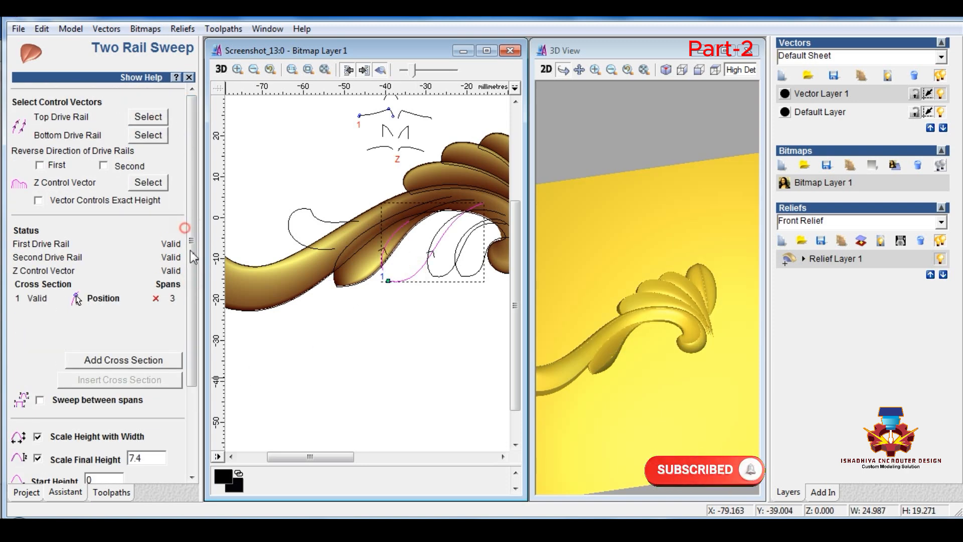
pyautogui.scroll(-5, 193, 257)
pyautogui.click(115, 469)
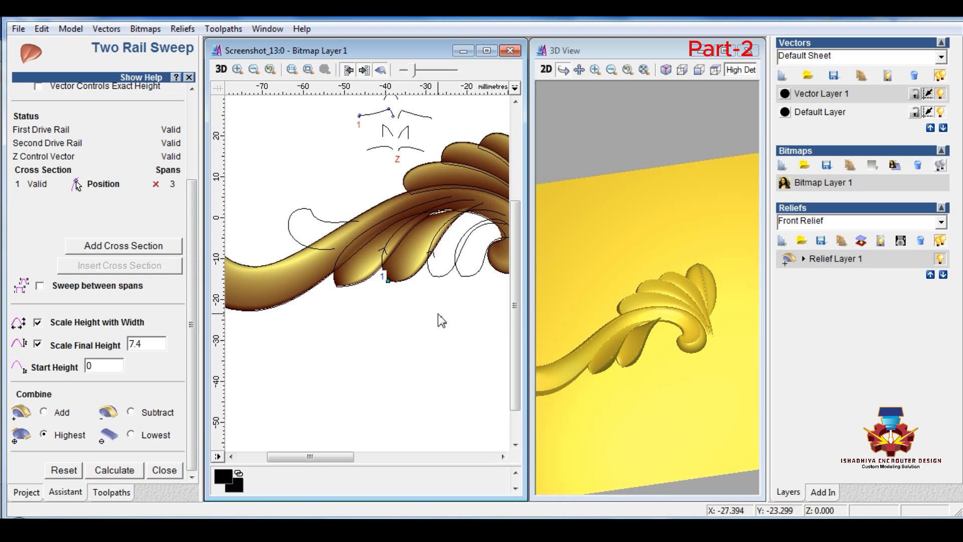
pyautogui.hotkey('ctrl', 'z')
# Step: Flatten the Z control curve to about 0.9 mm high by adjusting its Bézier handles, and recalculate the second petal's sweep
pyautogui.click(411, 147)
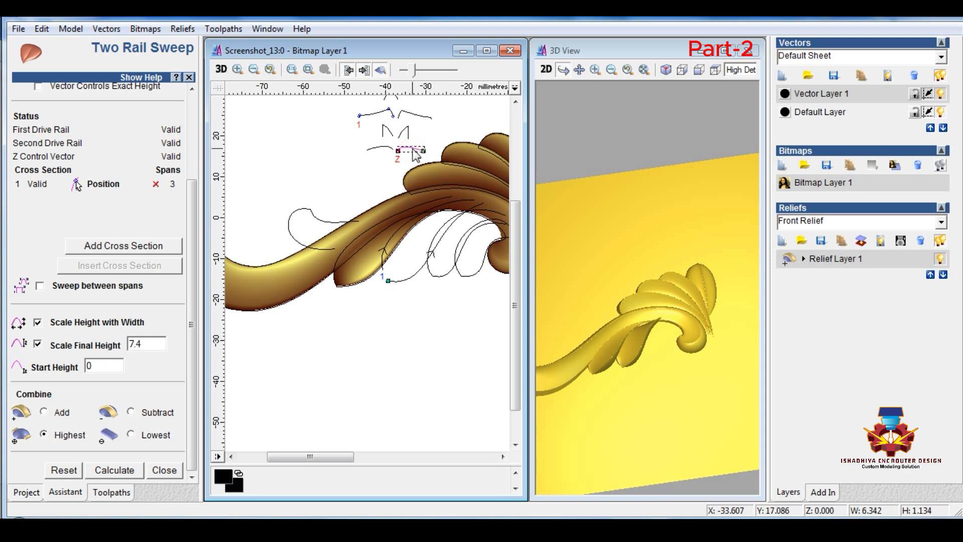
pyautogui.scroll(2, 416, 146)
pyautogui.scroll(2, 391, 260)
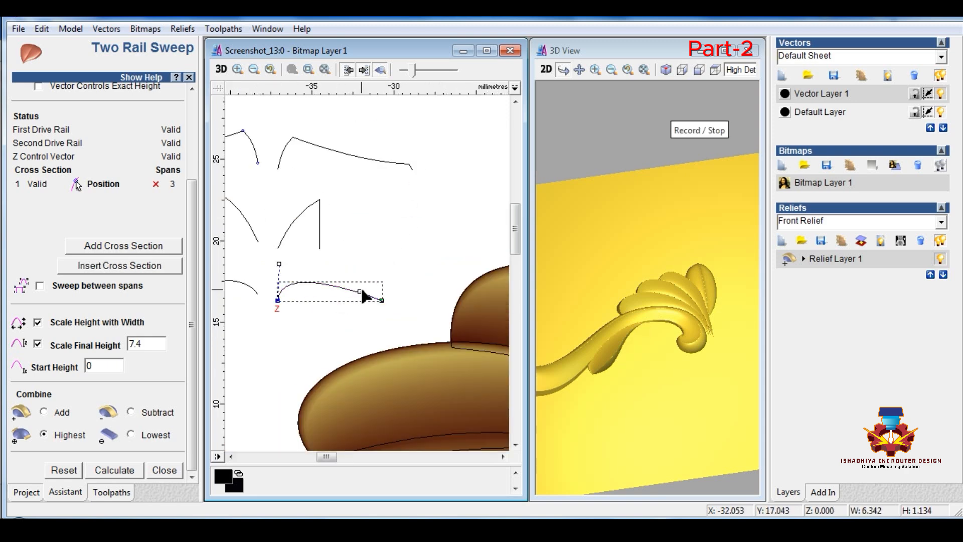
pyautogui.moveTo(359, 293); pyautogui.dragTo(359, 300)
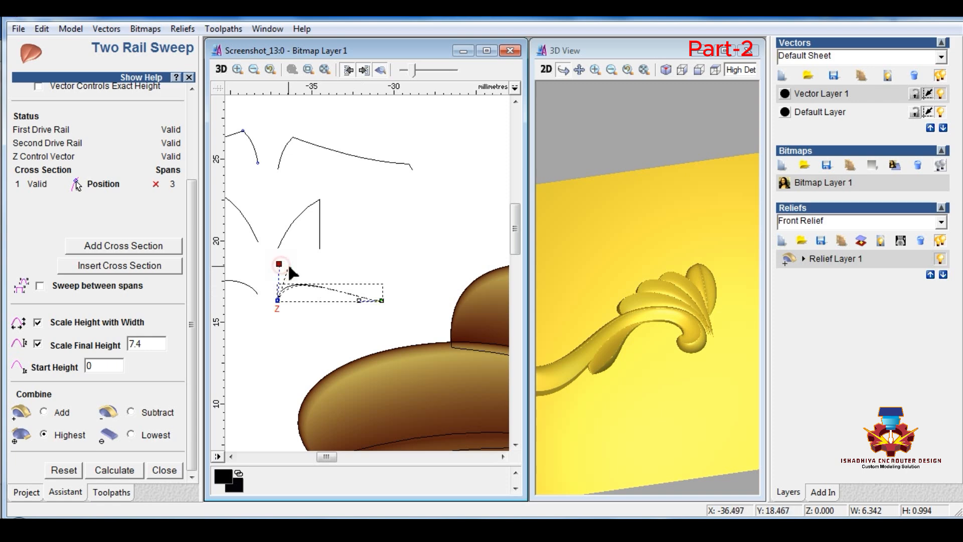
pyautogui.moveTo(289, 266); pyautogui.dragTo(289, 267)
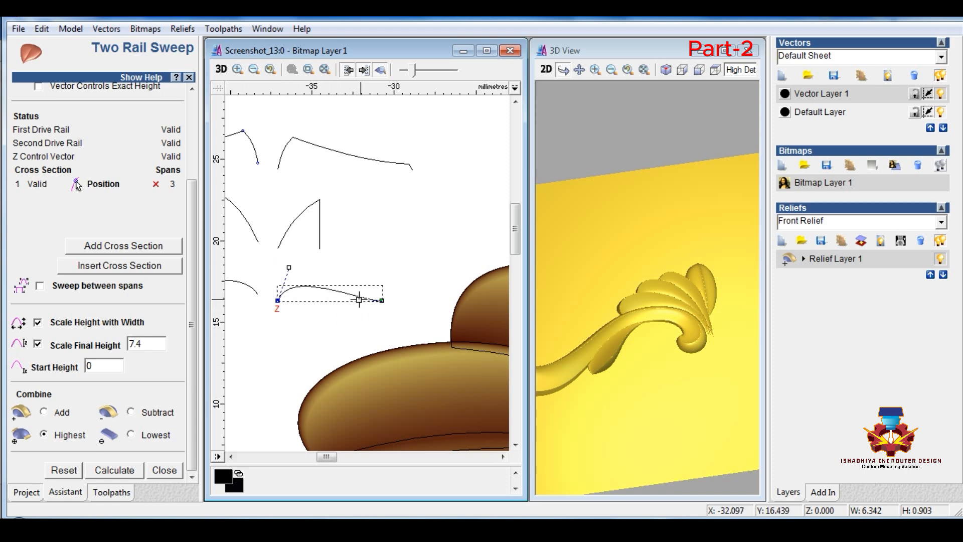
pyautogui.moveTo(360, 300); pyautogui.dragTo(345, 299)
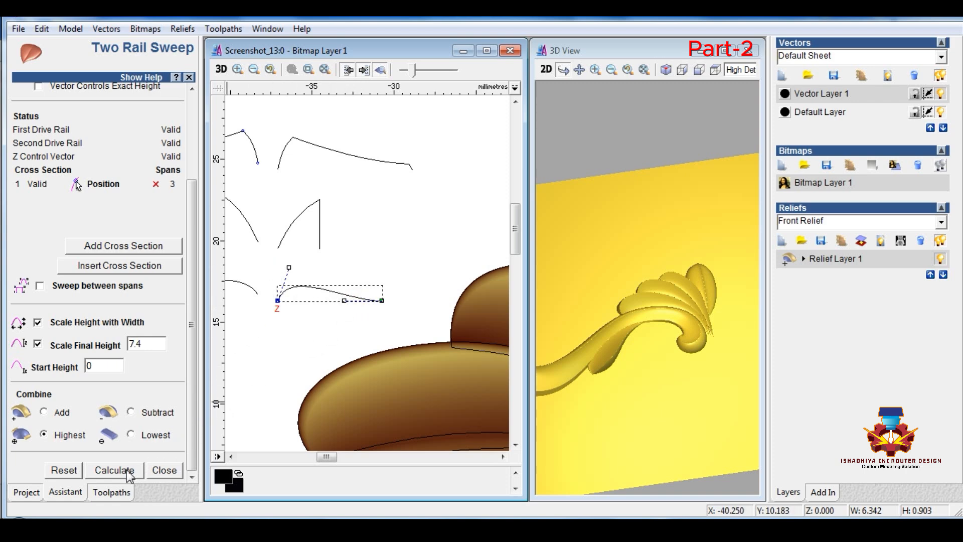
pyautogui.scroll(-3, 320, 339)
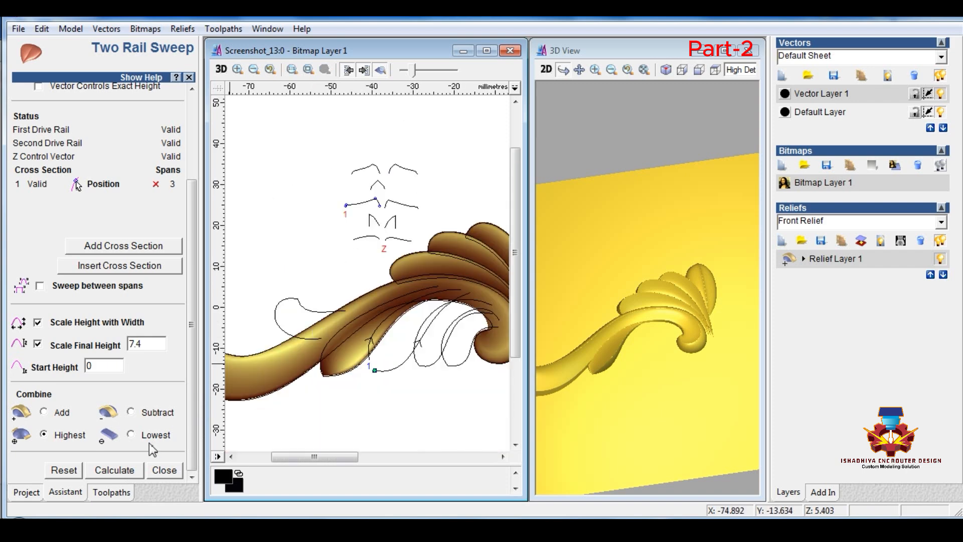
pyautogui.click(126, 471)
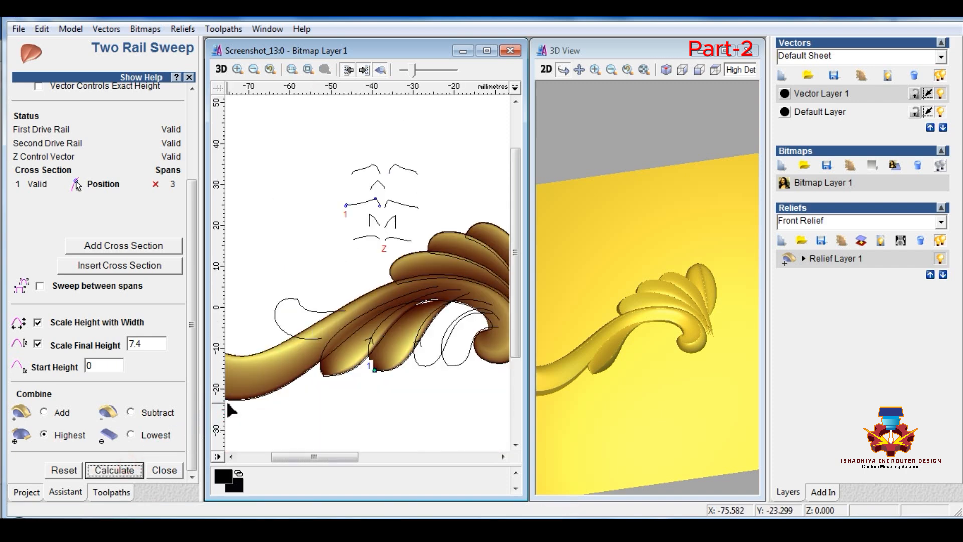
# Step: Assign the two edge curves of the third petal from the outside as drive rails and calculate its sweep with a final height of 7.4
pyautogui.click(422, 340)
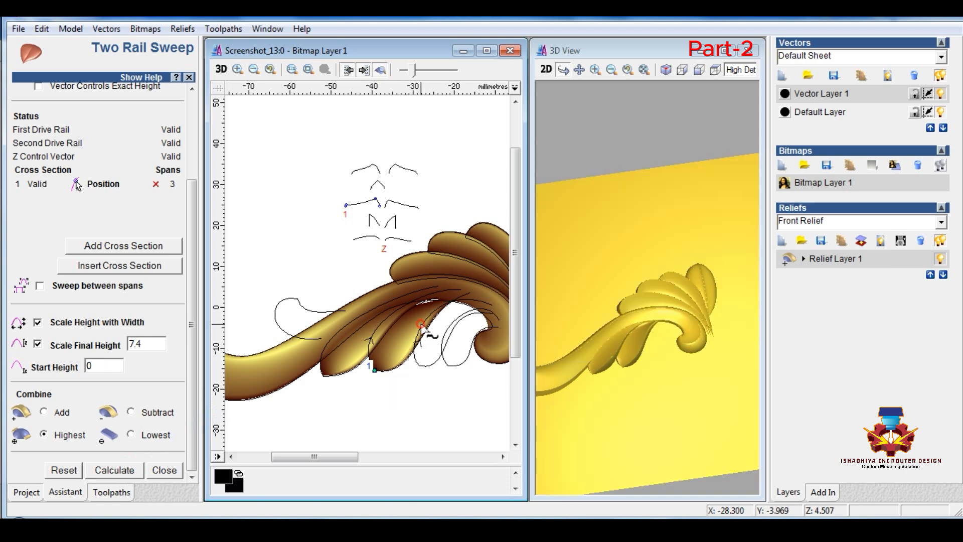
pyautogui.click(442, 361)
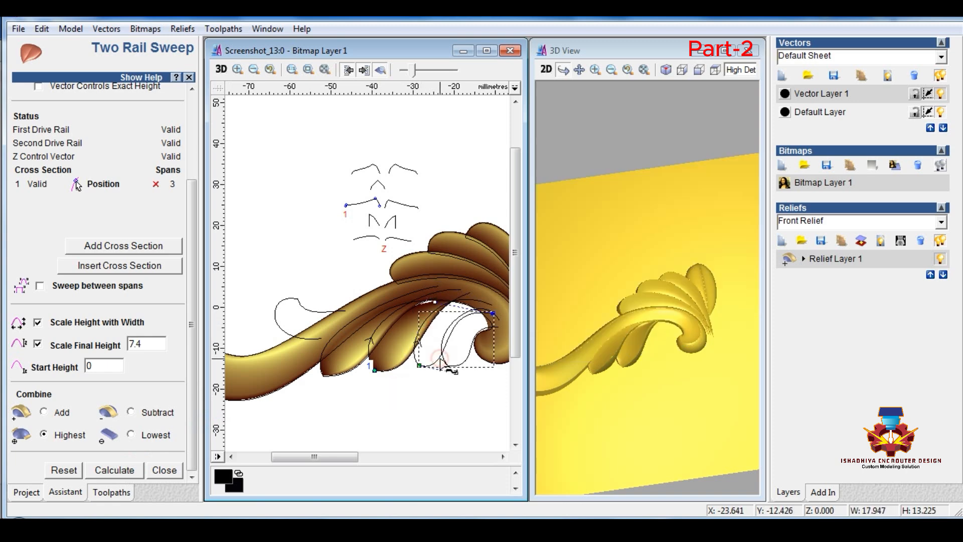
pyautogui.click(396, 396)
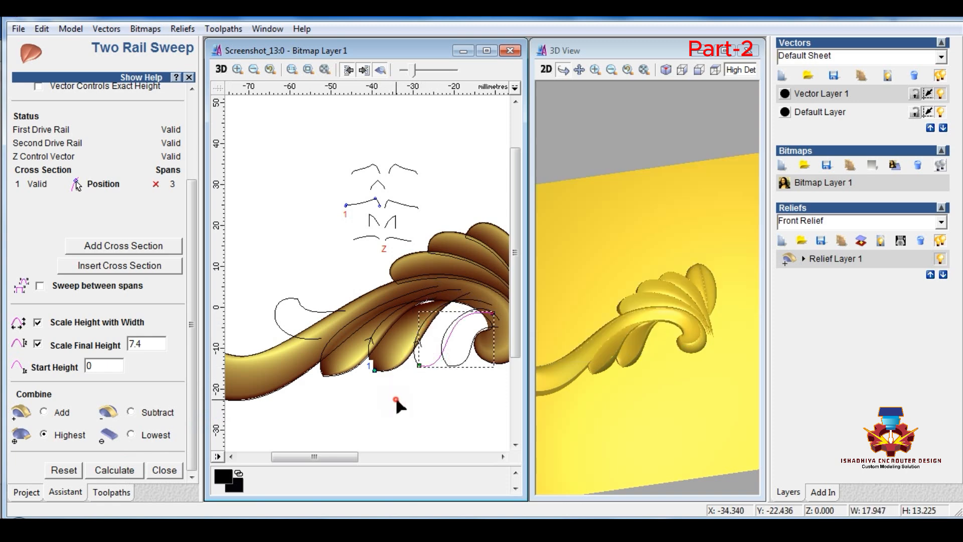
pyautogui.click(420, 329)
pyautogui.click(436, 359)
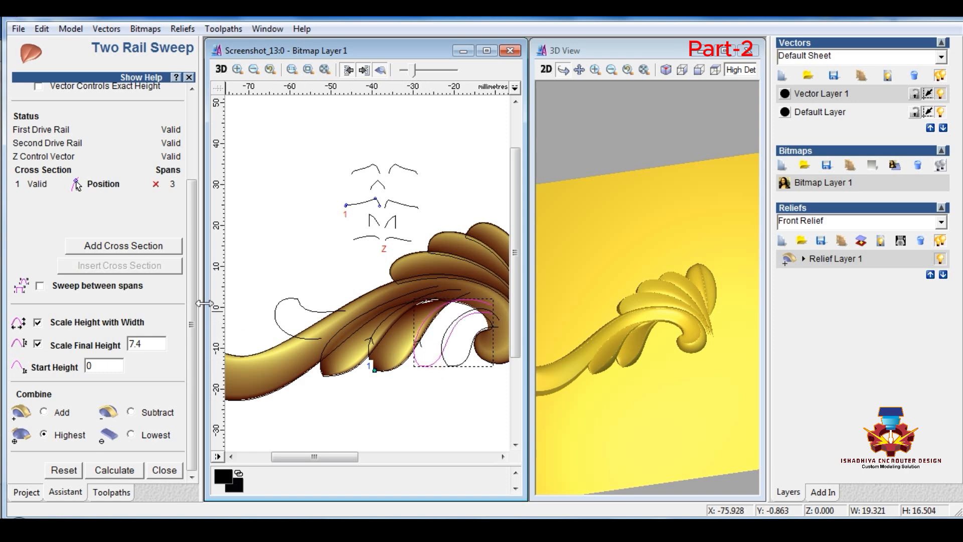
pyautogui.scroll(3, 195, 296)
pyautogui.click(148, 116)
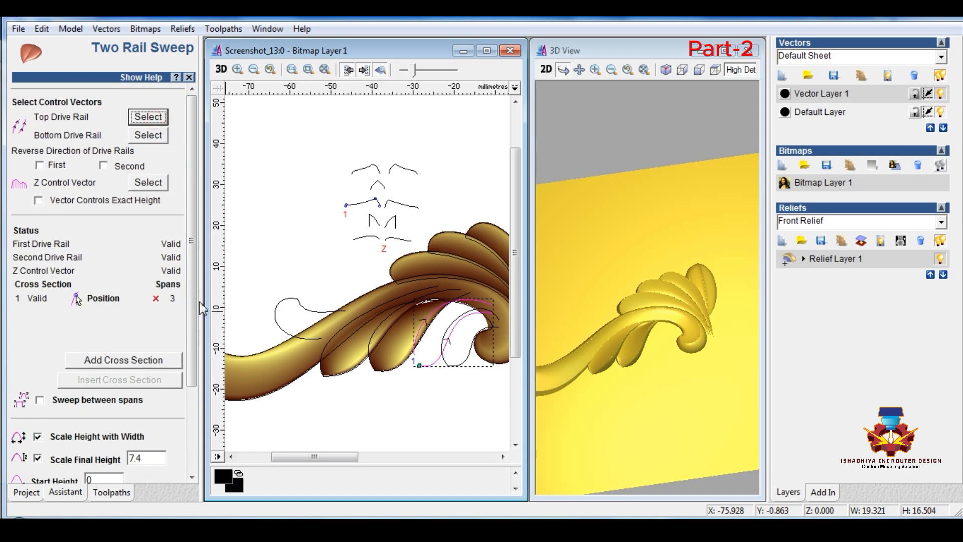
pyautogui.scroll(-3, 194, 321)
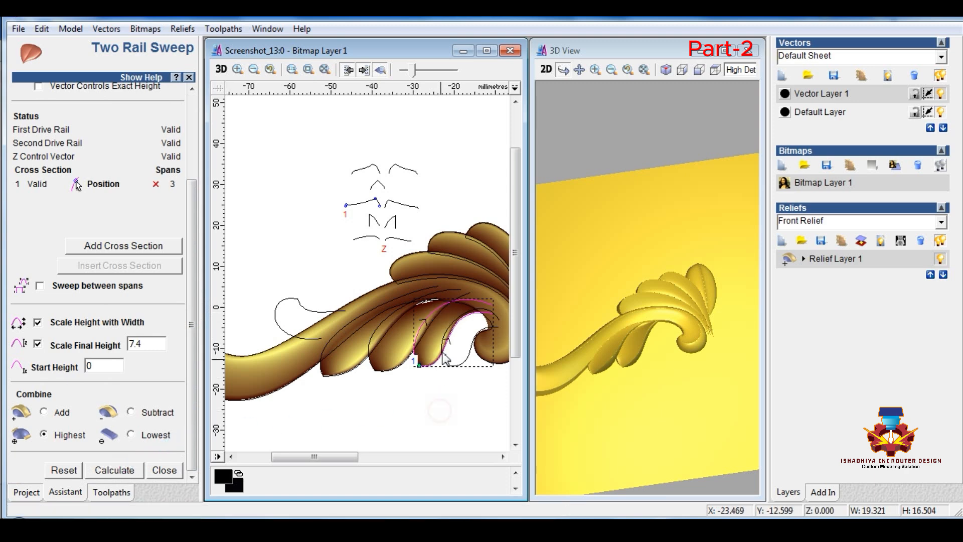
pyautogui.click(463, 361)
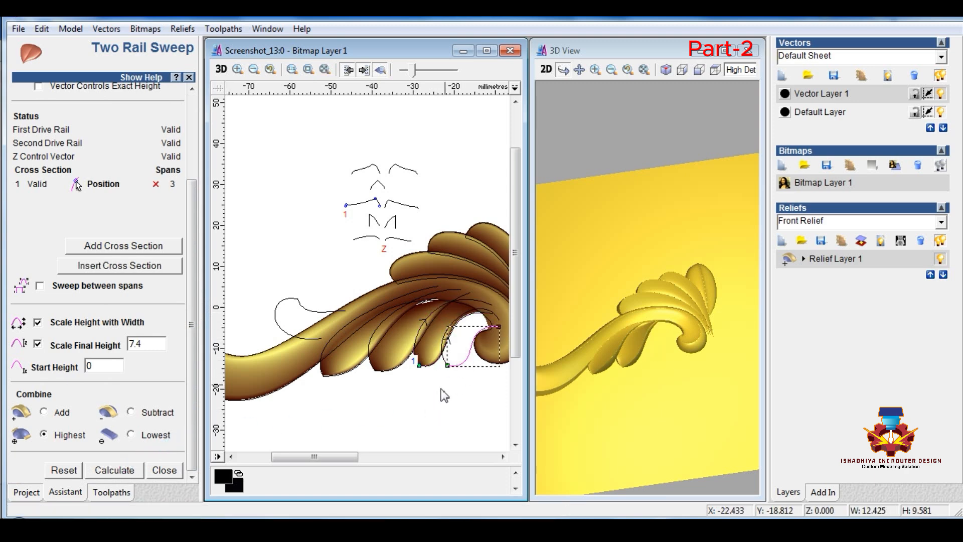
pyautogui.click(114, 470)
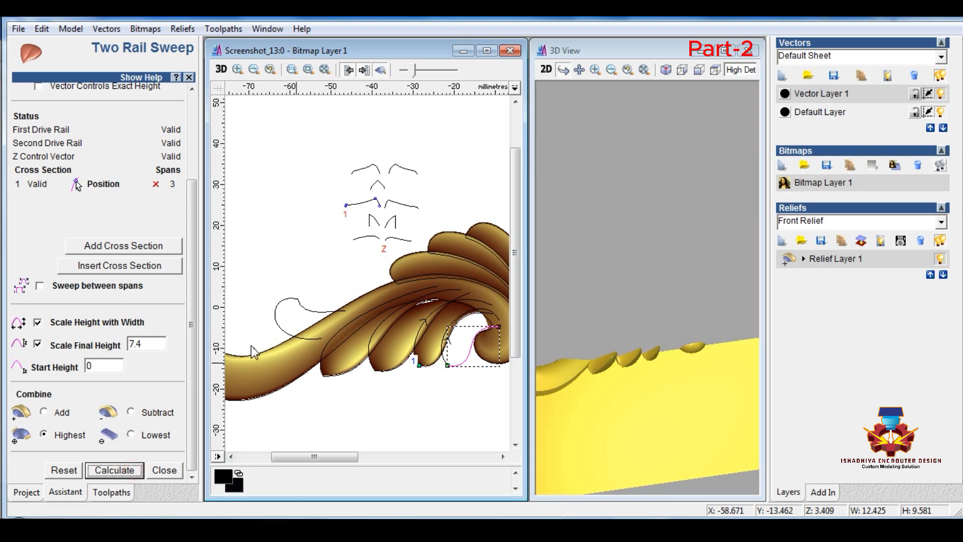
# Step: Assign the edge curves of the fourth petal from the outside, beside the inner curl, as drive rails and calculate its sweep
pyautogui.click(442, 396)
pyautogui.click(449, 325)
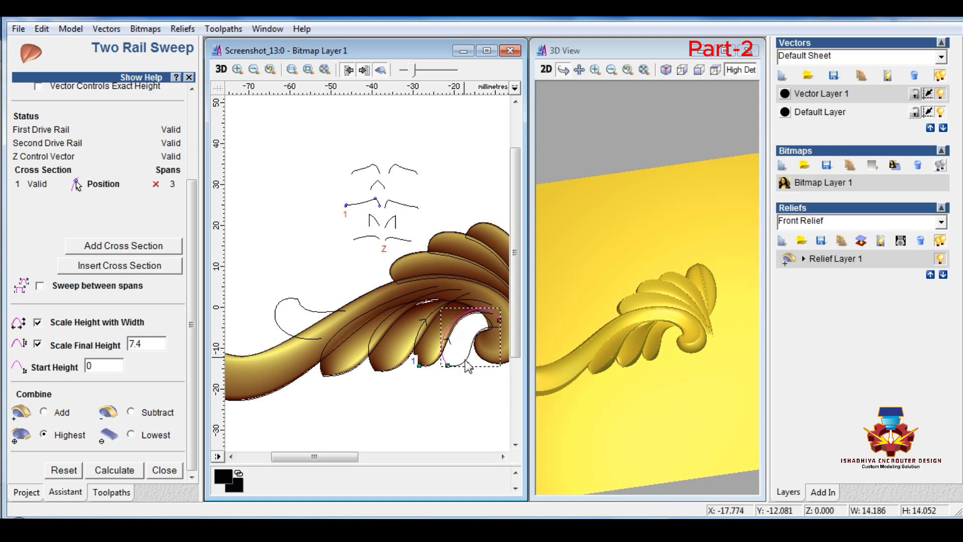
pyautogui.click(466, 365)
pyautogui.scroll(5, 181, 165)
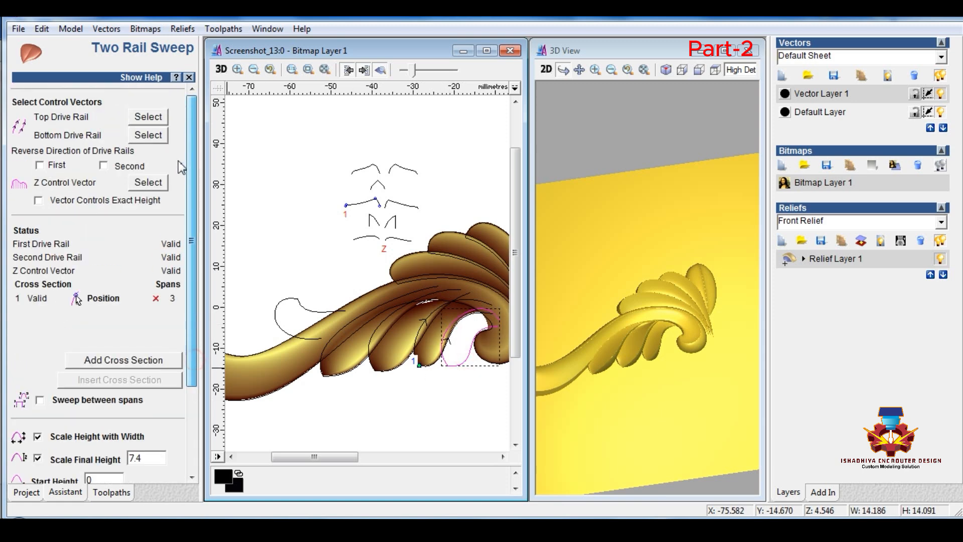
pyautogui.click(161, 118)
pyautogui.scroll(-5, 193, 386)
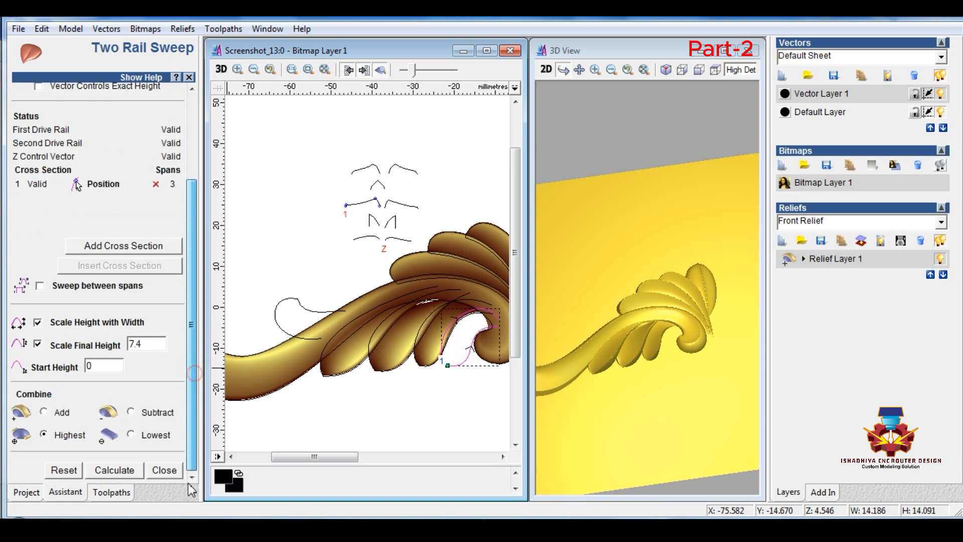
pyautogui.click(120, 470)
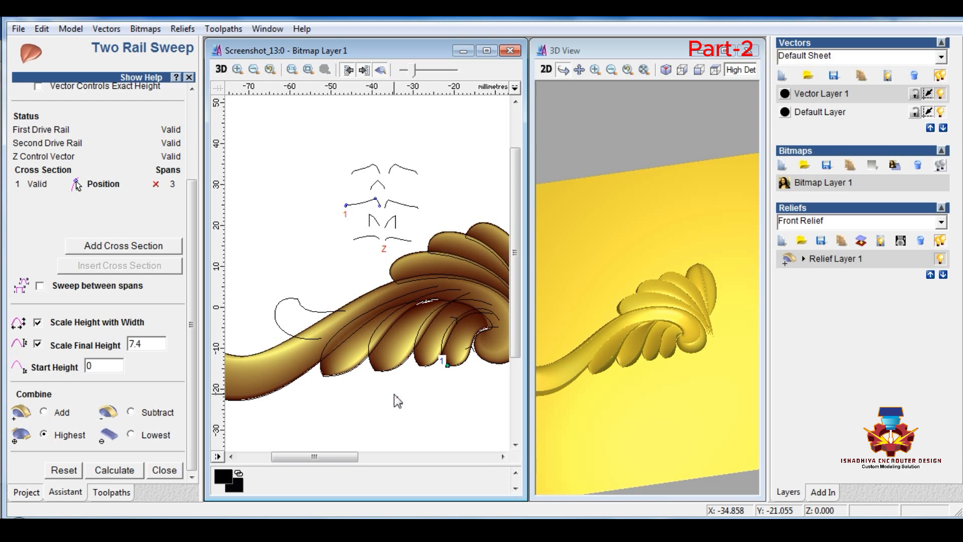
# Step: Create a new relief layer and assign the edge curves of the upper petal nearest the centre line as drive rails
pyautogui.scroll(-2, 329, 239)
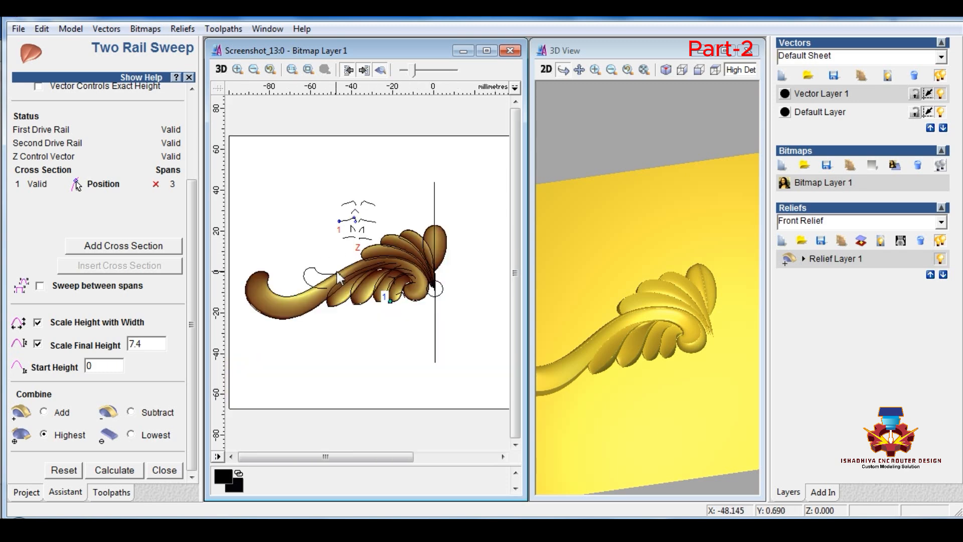
pyautogui.click(783, 241)
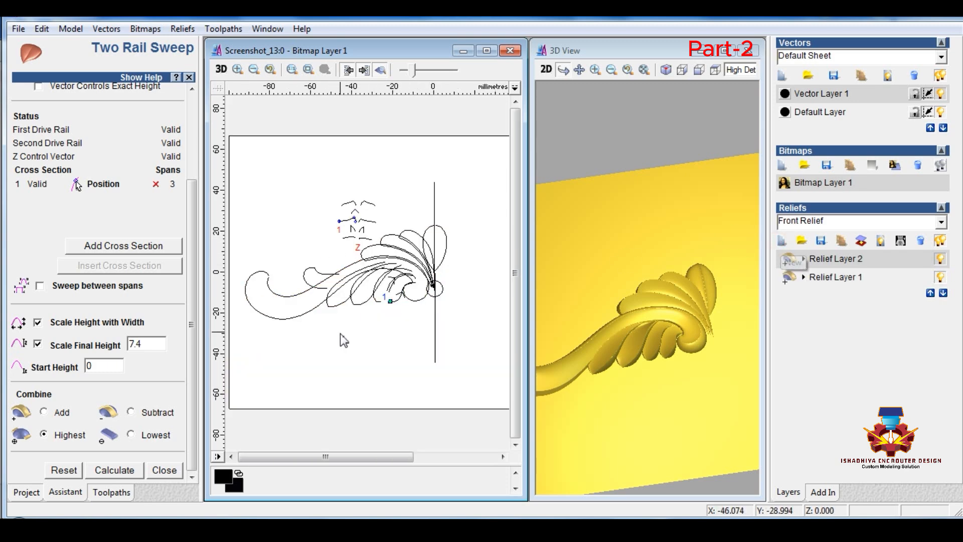
pyautogui.scroll(2, 389, 221)
pyautogui.click(407, 259)
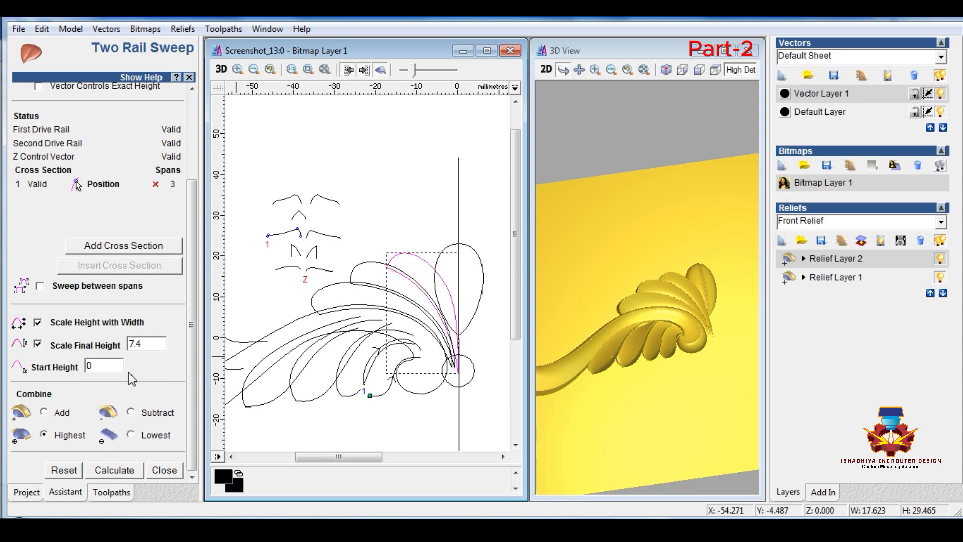
pyautogui.moveTo(194, 227); pyautogui.dragTo(193, 136)
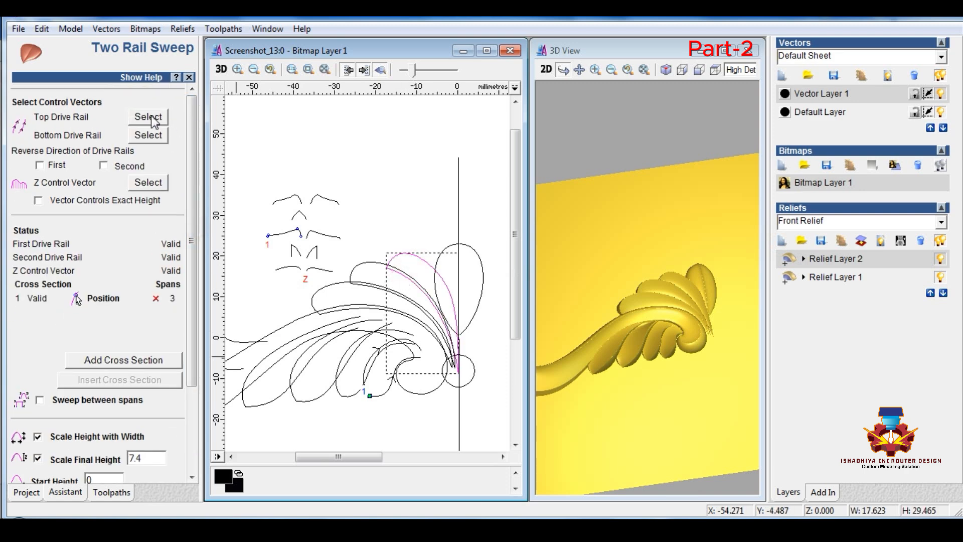
pyautogui.click(318, 150)
# Step: Clear the Z control vector, set the right-hand middle-row profile as cross section, and calculate the upper petal's sweep
pyautogui.click(149, 183)
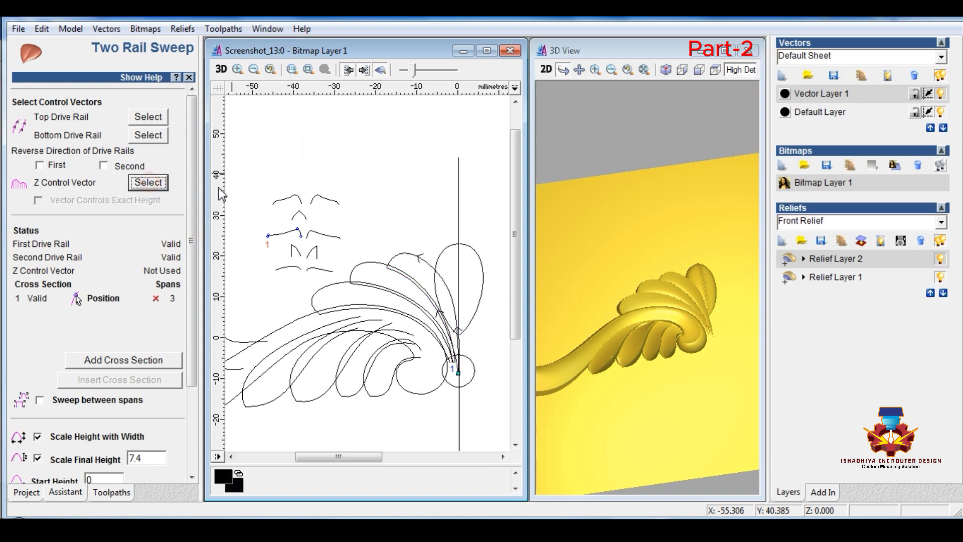
pyautogui.click(318, 237)
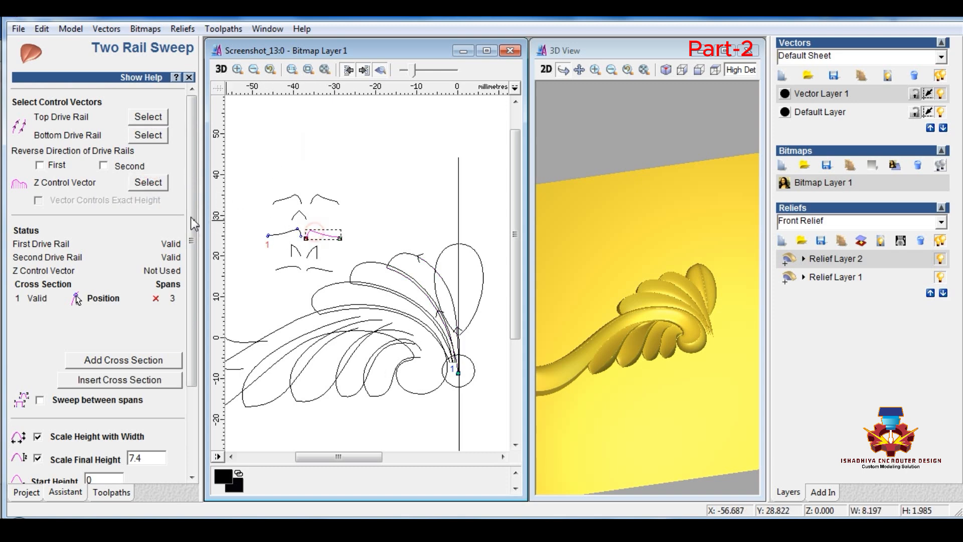
pyautogui.click(152, 362)
pyautogui.scroll(-3, 116, 459)
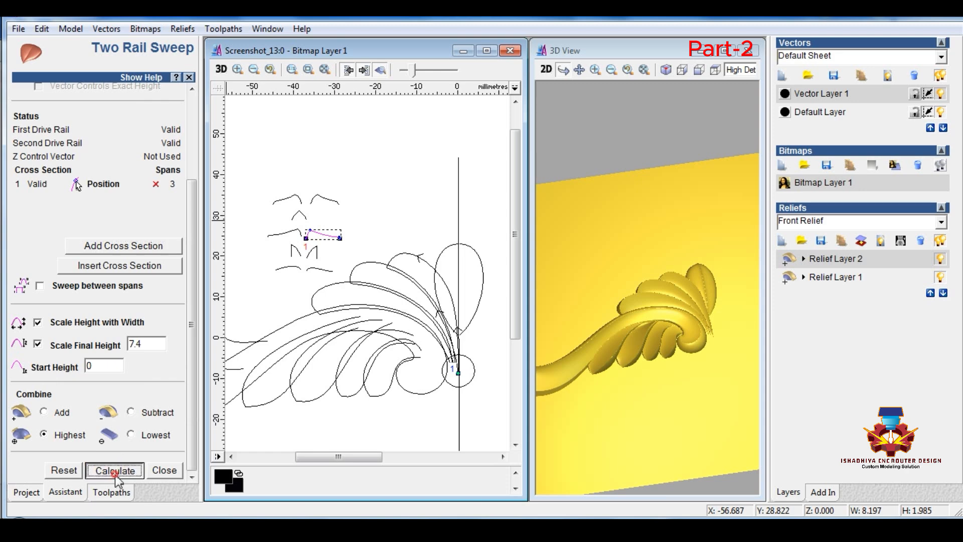
pyautogui.click(115, 470)
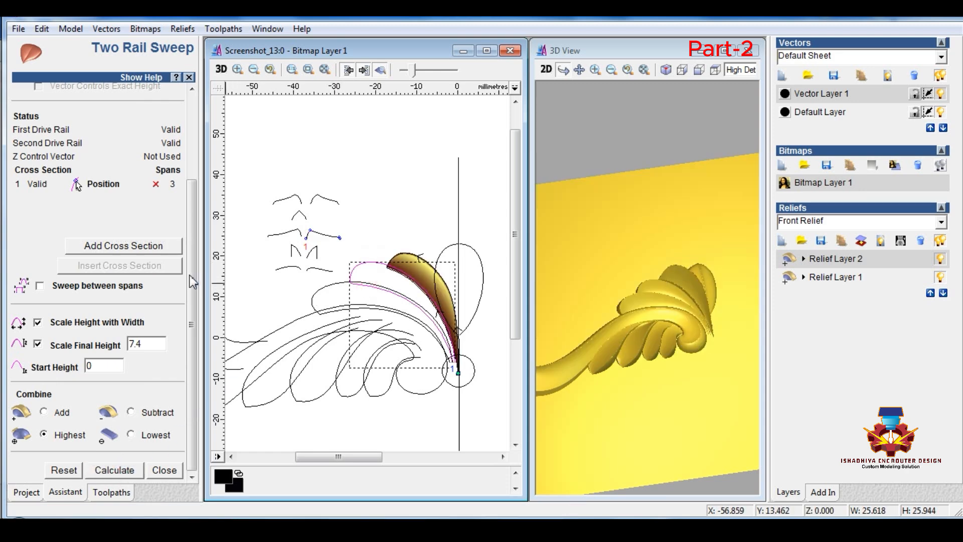
# Step: Assign the edge curves of the second upper petal from the centre as drive rails and calculate its sweep
pyautogui.scroll(3, 189, 279)
pyautogui.click(151, 117)
pyautogui.scroll(-3, 151, 301)
pyautogui.click(114, 470)
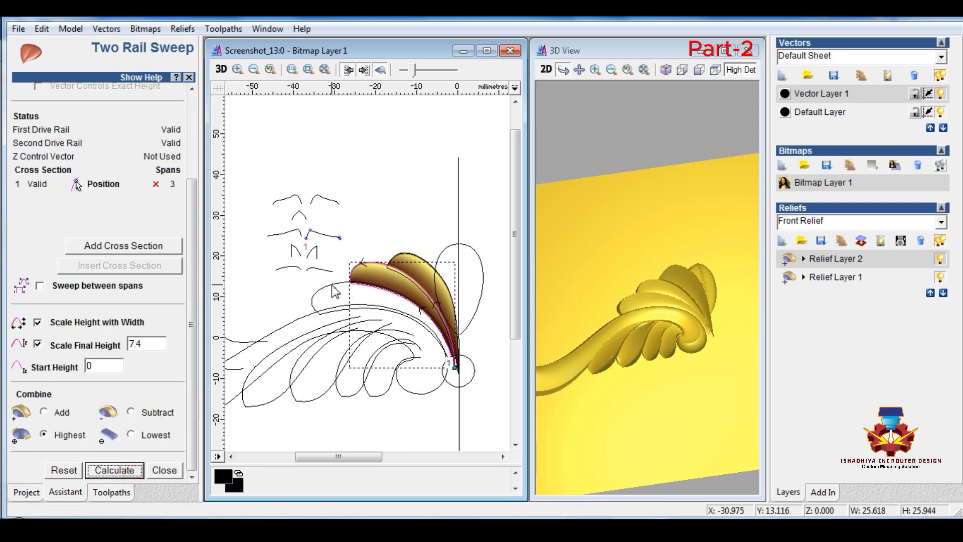
# Step: Assign the edge curves of the third upper petal from the centre as drive rails and calculate its sweep
pyautogui.scroll(3, 171, 153)
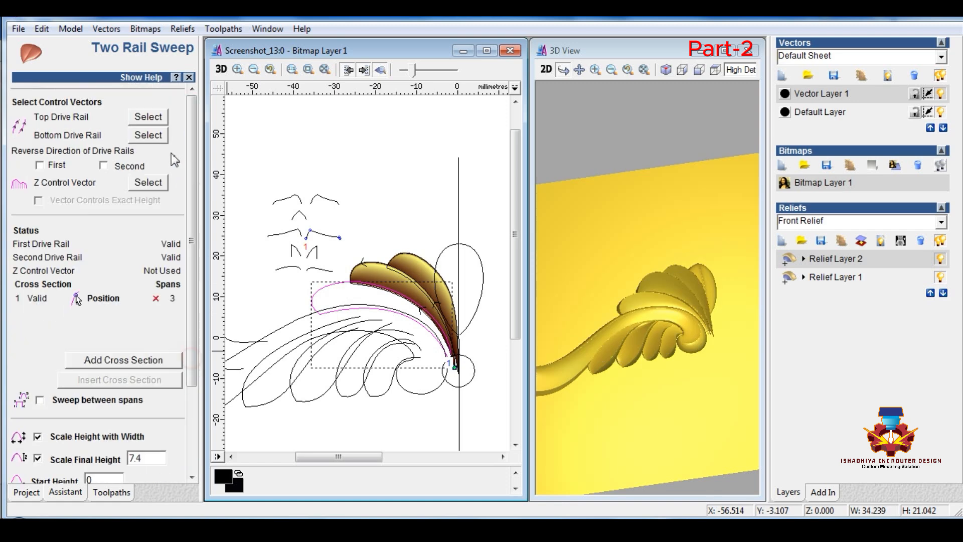
pyautogui.click(159, 117)
pyautogui.scroll(-3, 173, 315)
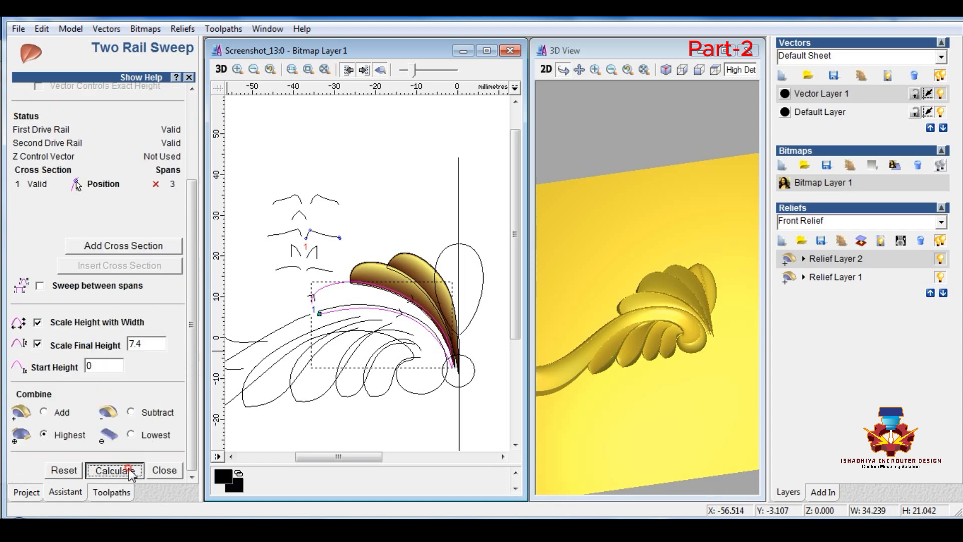
pyautogui.click(129, 469)
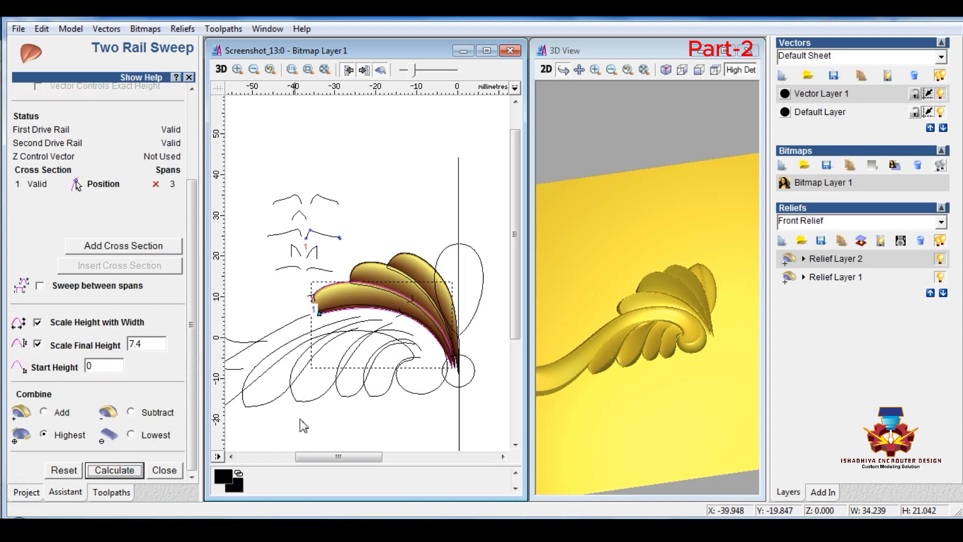
# Step: Assign the two edge curves of the small curl branching above the S-scroll as drive rails
pyautogui.scroll(-5, 393, 402)
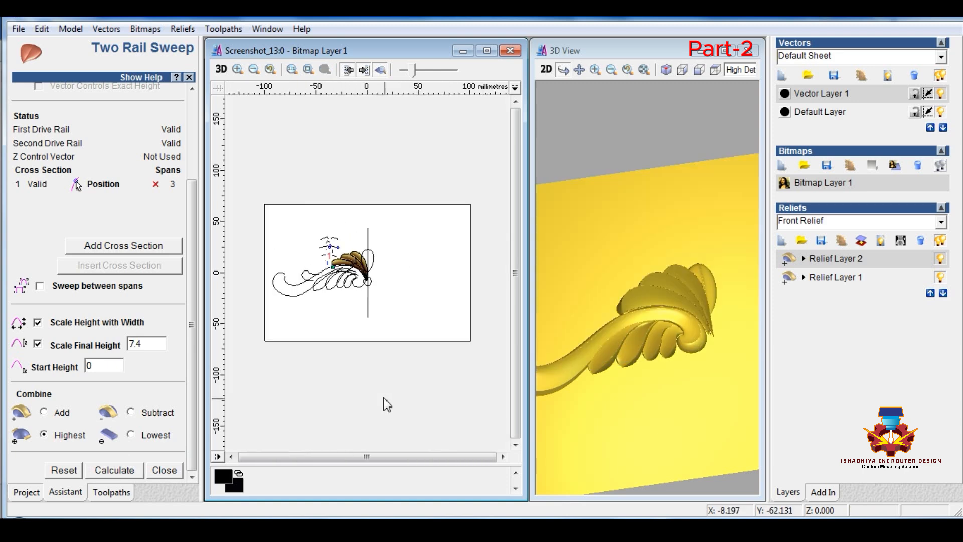
pyautogui.scroll(6, 330, 277)
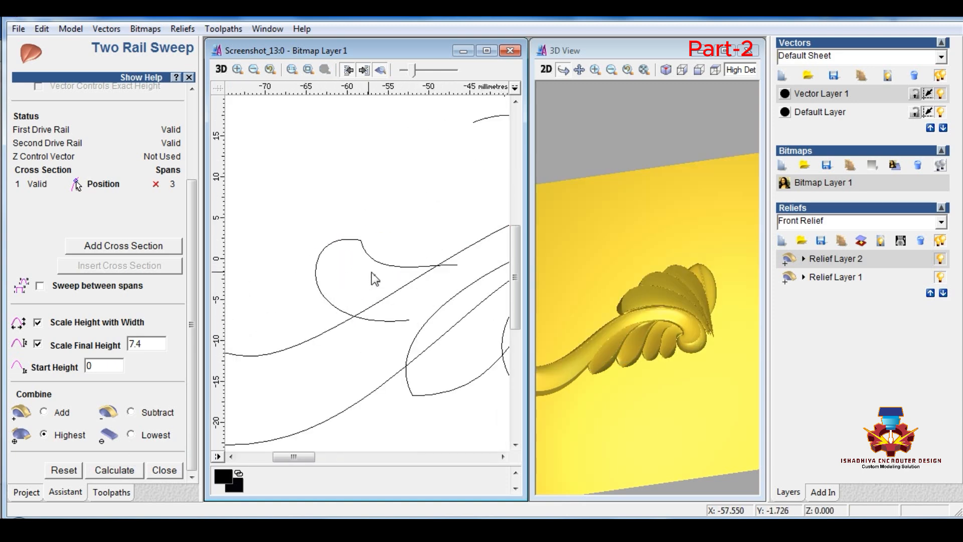
pyautogui.click(384, 265)
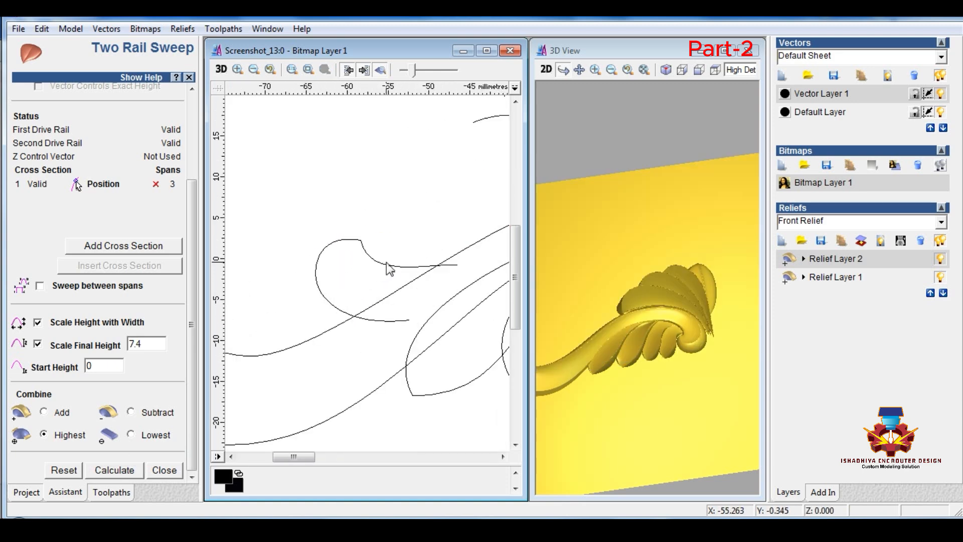
pyautogui.keyDown('shift'); pyautogui.click(320, 270); pyautogui.keyUp('shift')
pyautogui.scroll(5, 191, 396)
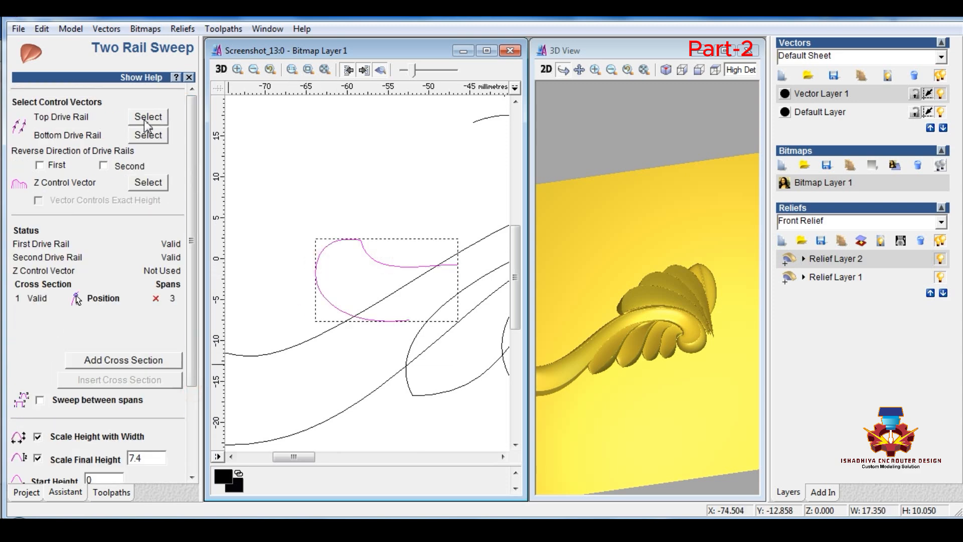
pyautogui.scroll(-2, 293, 193)
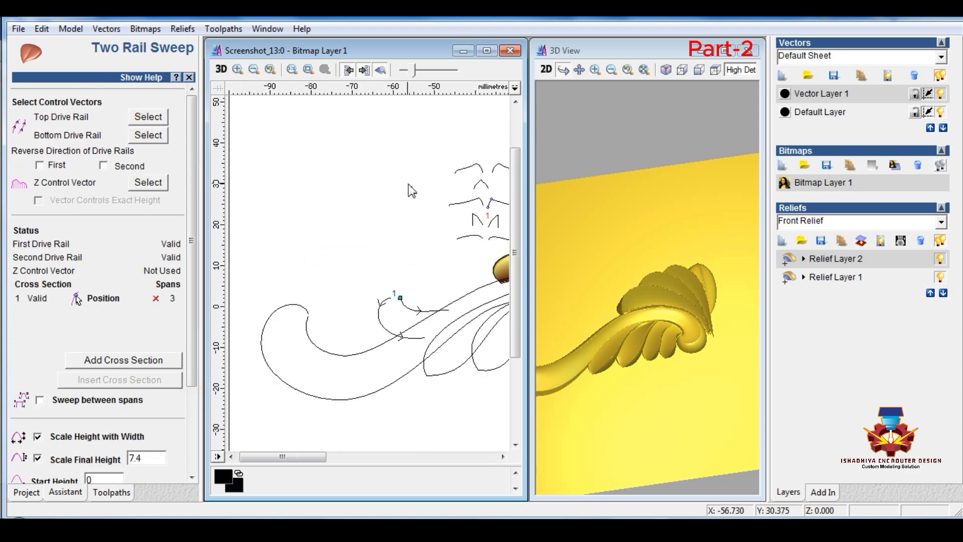
# Step: Replace the cross section with the right-hand profile of the top pair, and calculate the small curl with a final height of 5
pyautogui.click(156, 299)
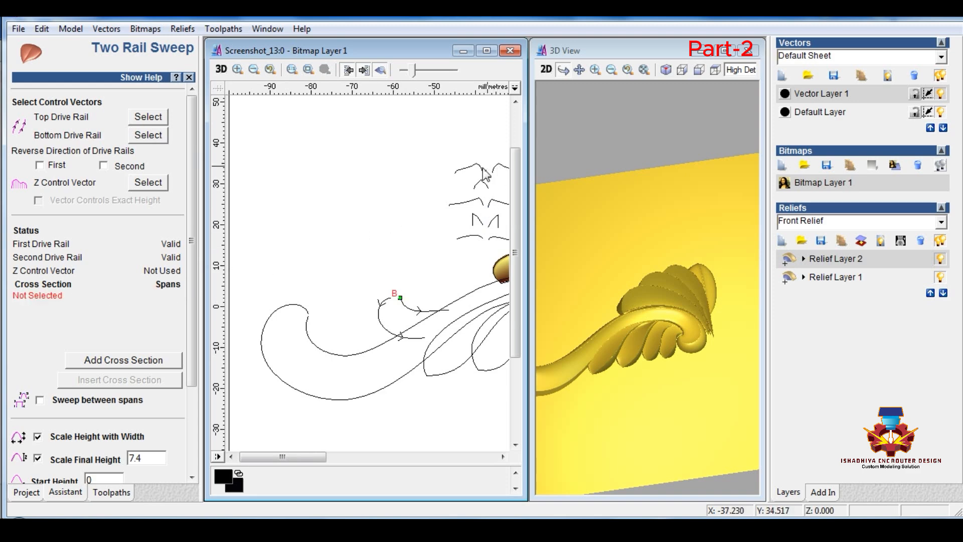
pyautogui.click(499, 171)
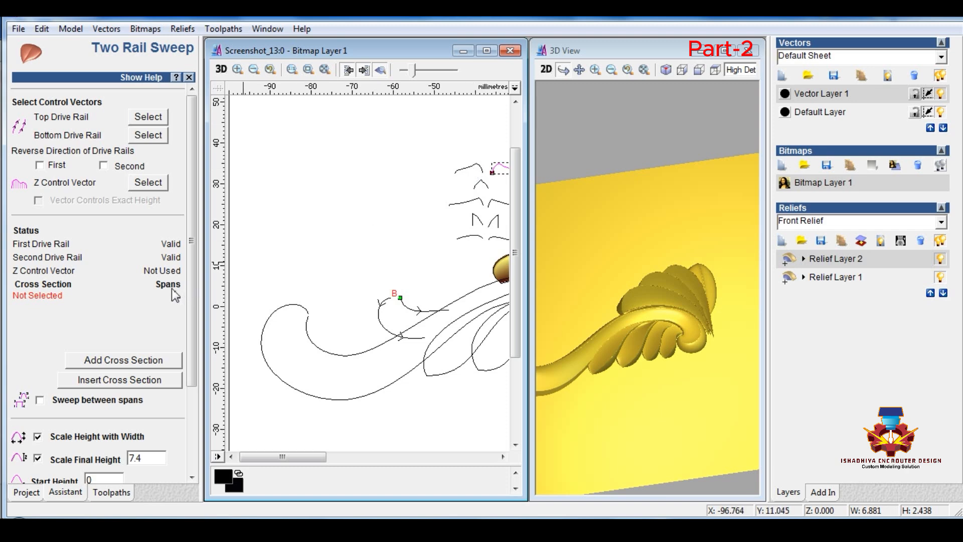
pyautogui.click(137, 360)
pyautogui.scroll(-3, 116, 459)
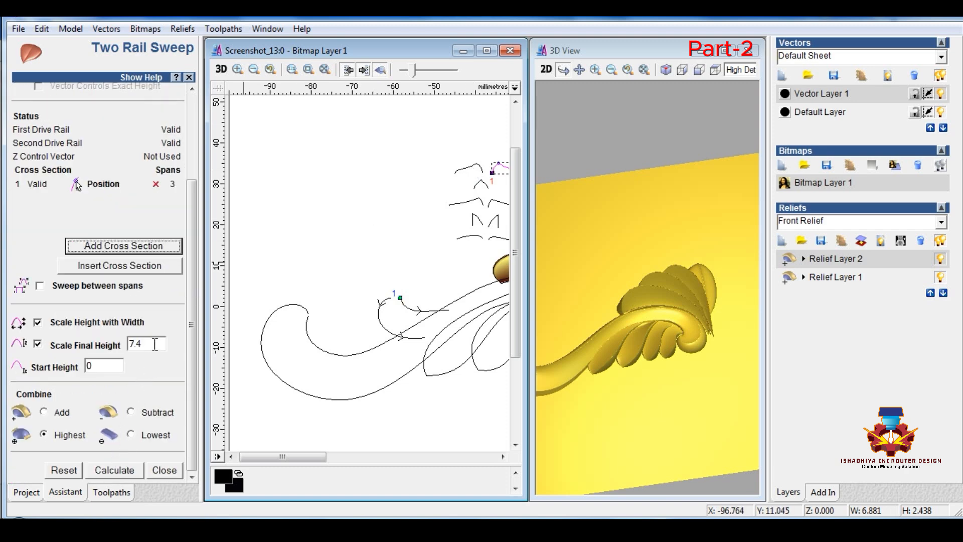
pyautogui.doubleClick(154, 344)
pyautogui.write('5')
pyautogui.click(118, 473)
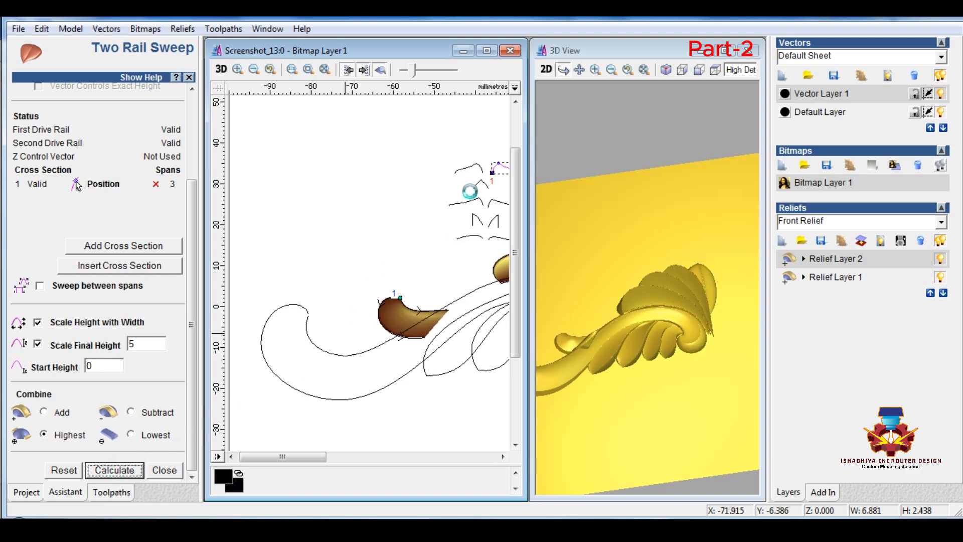
# Step: Swap the small curl's cross section for the left-hand profile of the top pair and recalculate its sweep
pyautogui.click(154, 184)
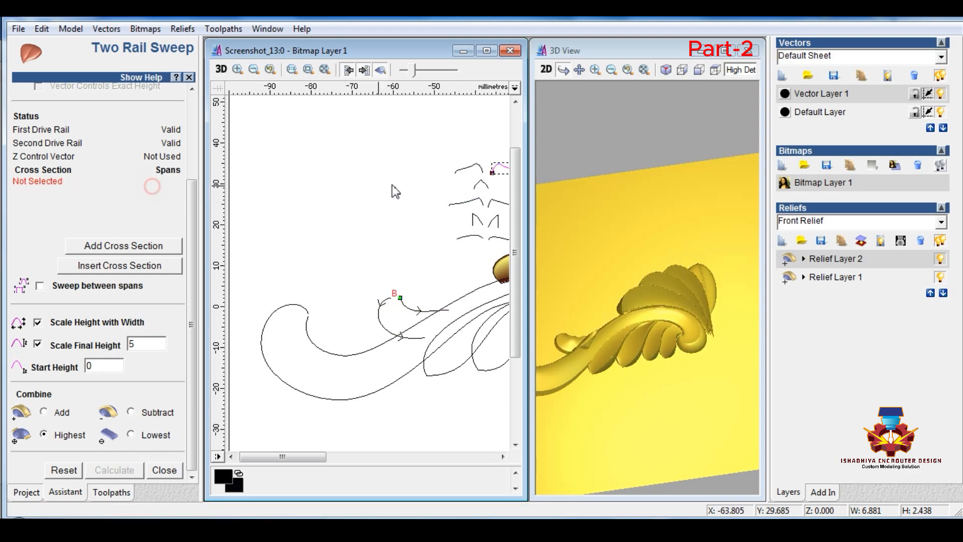
pyautogui.click(465, 170)
pyautogui.click(115, 246)
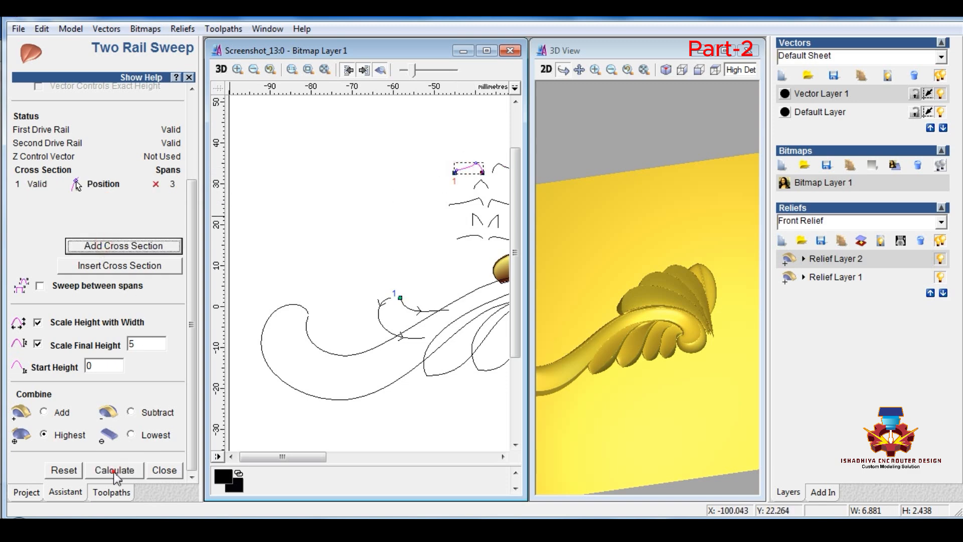
pyautogui.click(115, 472)
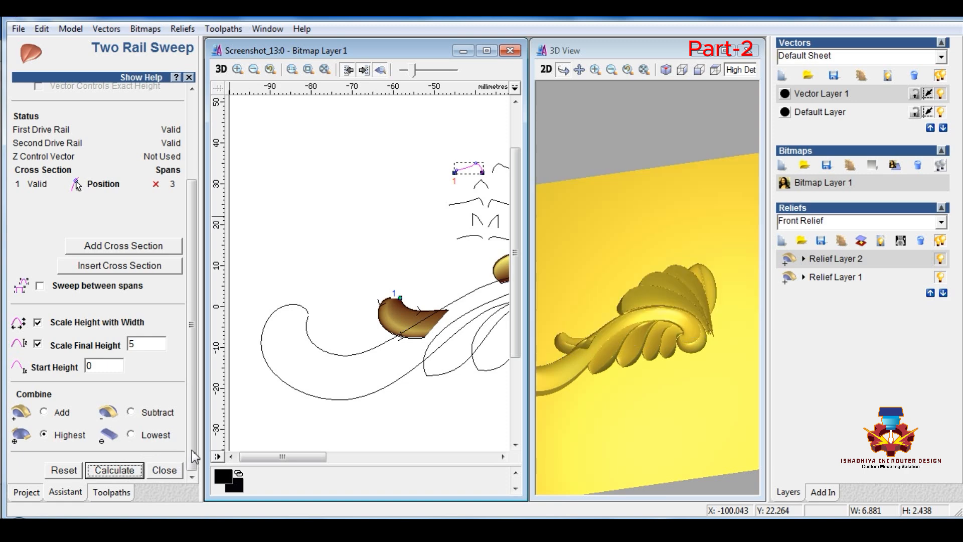
# Step: Set Relief Layer 2 to combine by merging highest, check the relief in 3D, and close the two rail sweep
pyautogui.click(804, 258)
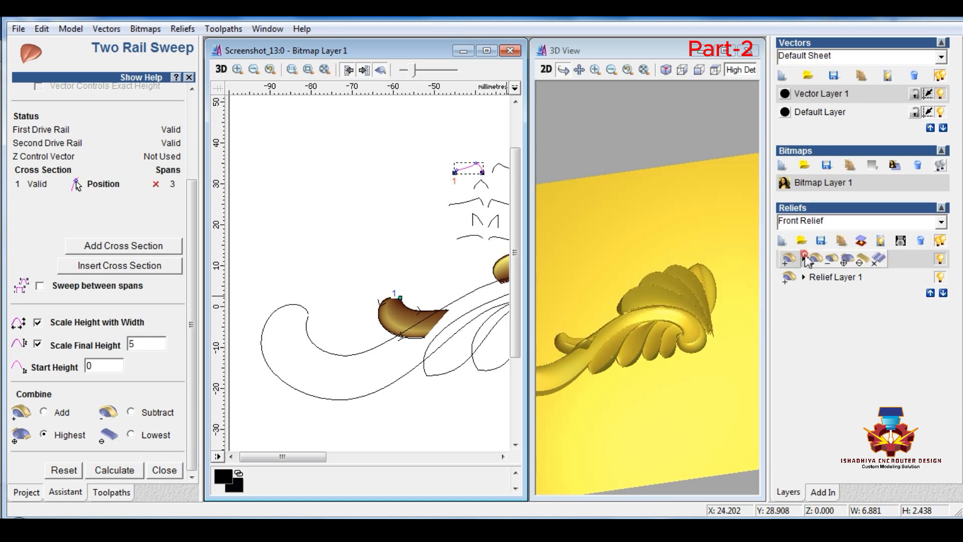
pyautogui.click(851, 258)
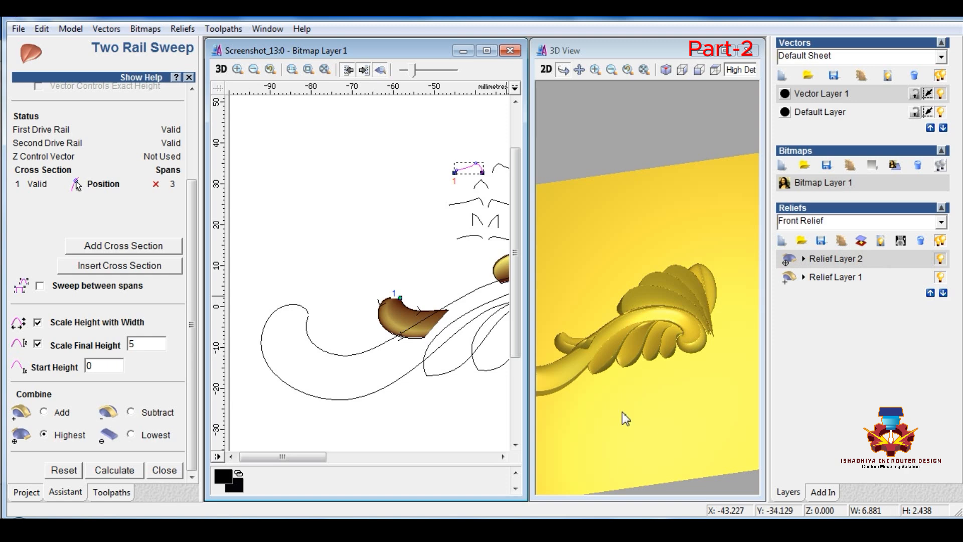
pyautogui.moveTo(648, 339); pyautogui.dragTo(664, 269)
pyautogui.click(163, 468)
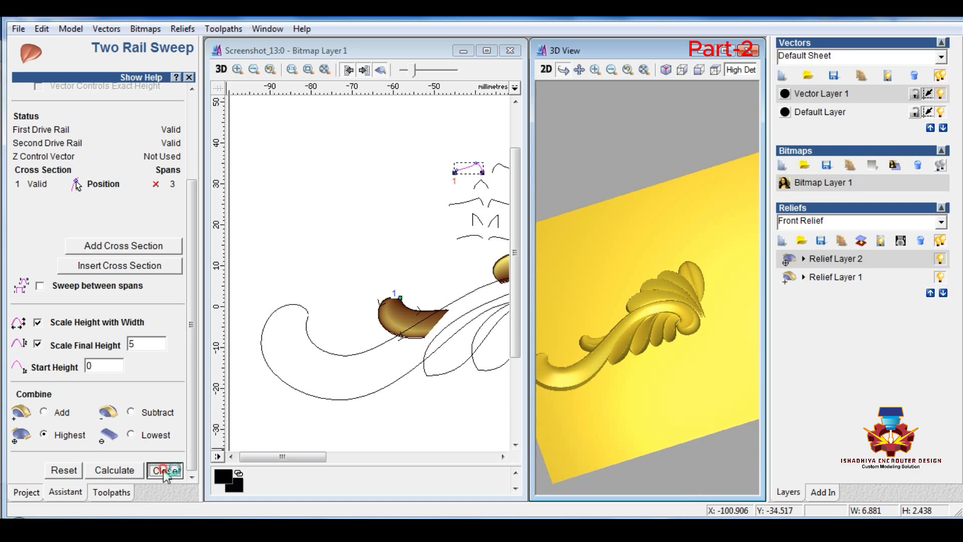
# Step: Inspect the combined relief in 3D, and show the reference bitmap behind the vectors around the central petal
pyautogui.click(333, 406)
pyautogui.scroll(-1, 371, 391)
pyautogui.scroll(1, 414, 294)
pyautogui.scroll(-1, 415, 300)
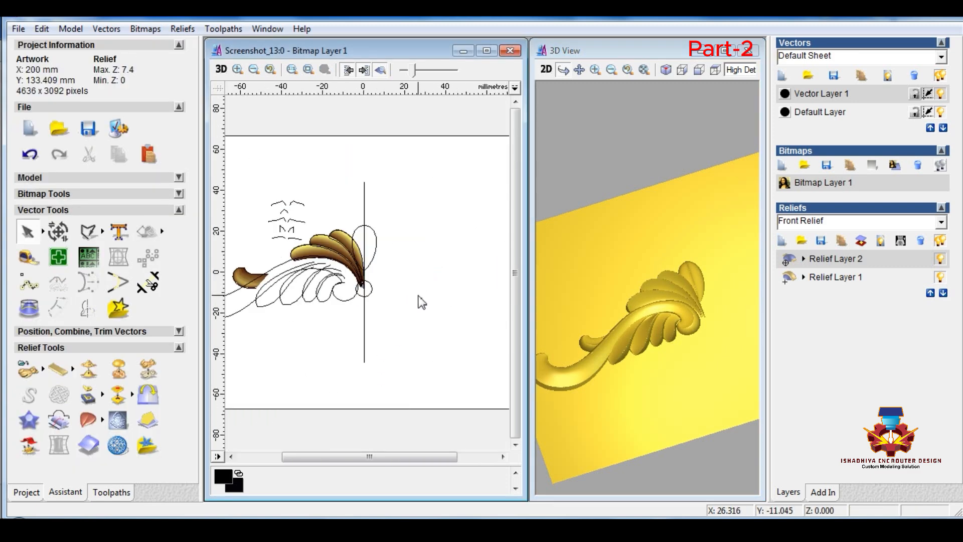
pyautogui.click(705, 355)
pyautogui.moveTo(705, 354); pyautogui.dragTo(690, 370)
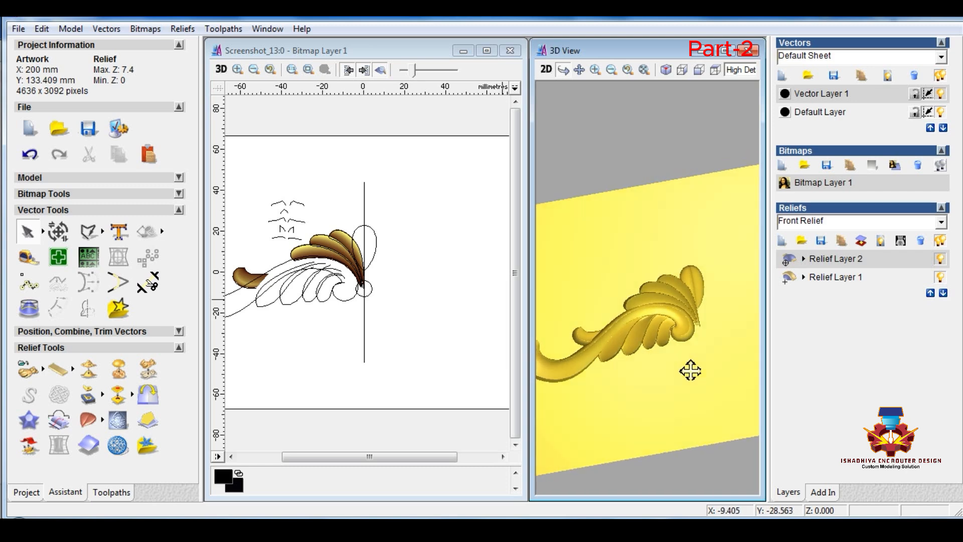
pyautogui.click(415, 344)
pyautogui.scroll(1, 369, 271)
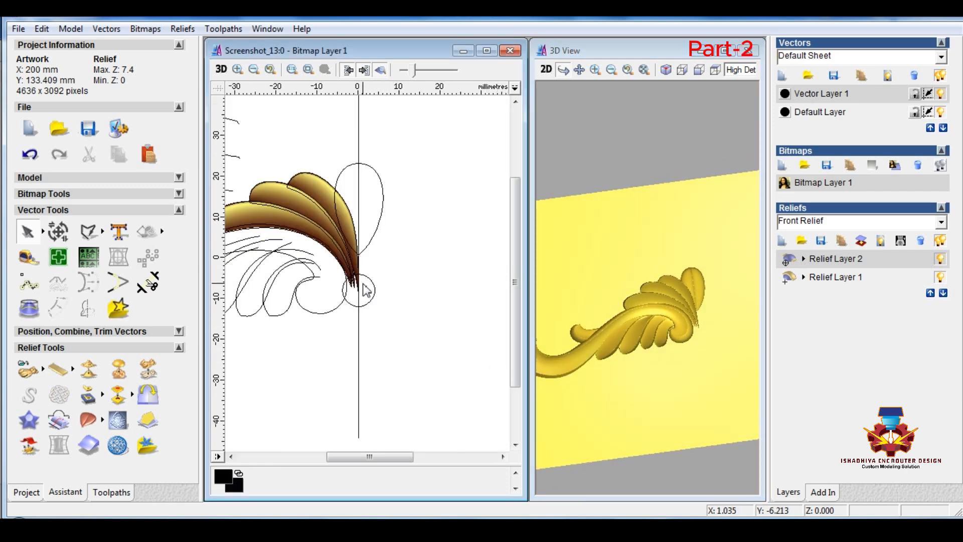
pyautogui.click(382, 71)
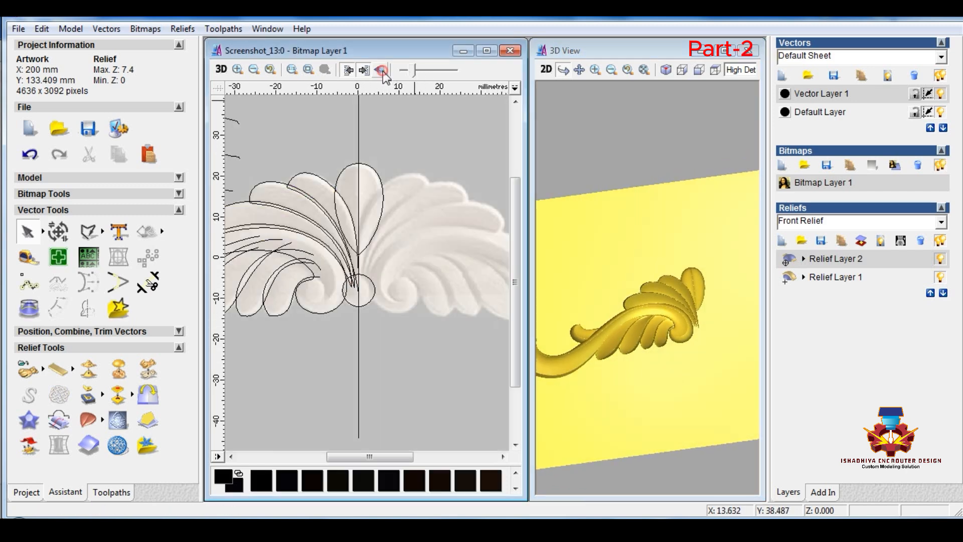
# Step: Select the circle below the central petal and add a round dome scaled to height 7 with the Shape Editor
pyautogui.scroll(1, 379, 278)
pyautogui.click(356, 288)
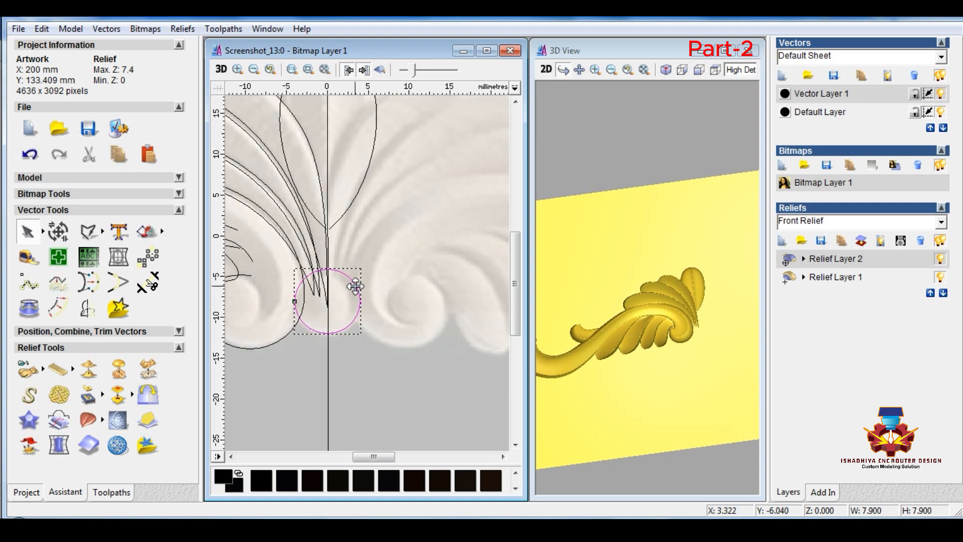
pyautogui.moveTo(633, 285); pyautogui.dragTo(542, 291, button='middle')
pyautogui.scroll(3, 583, 316)
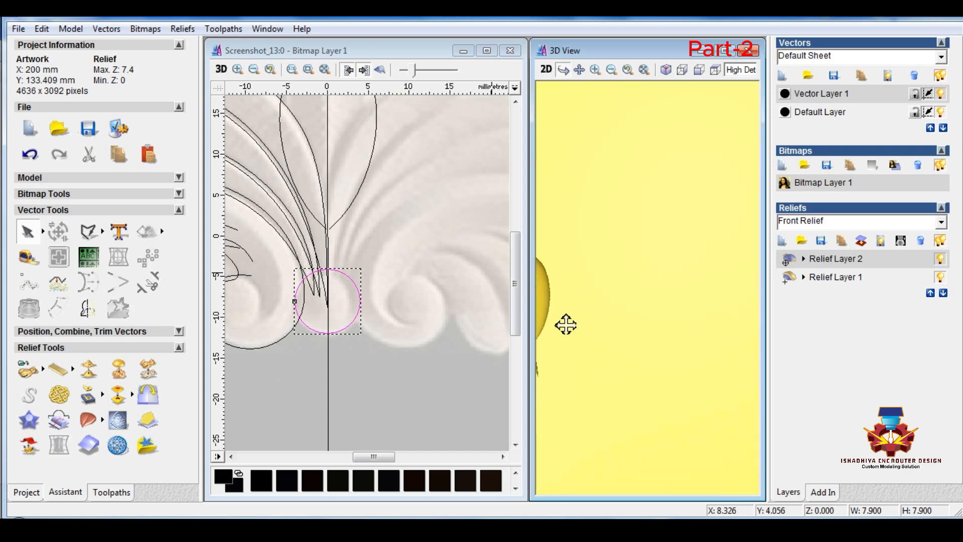
pyautogui.moveTo(566, 325); pyautogui.dragTo(687, 288, button='middle')
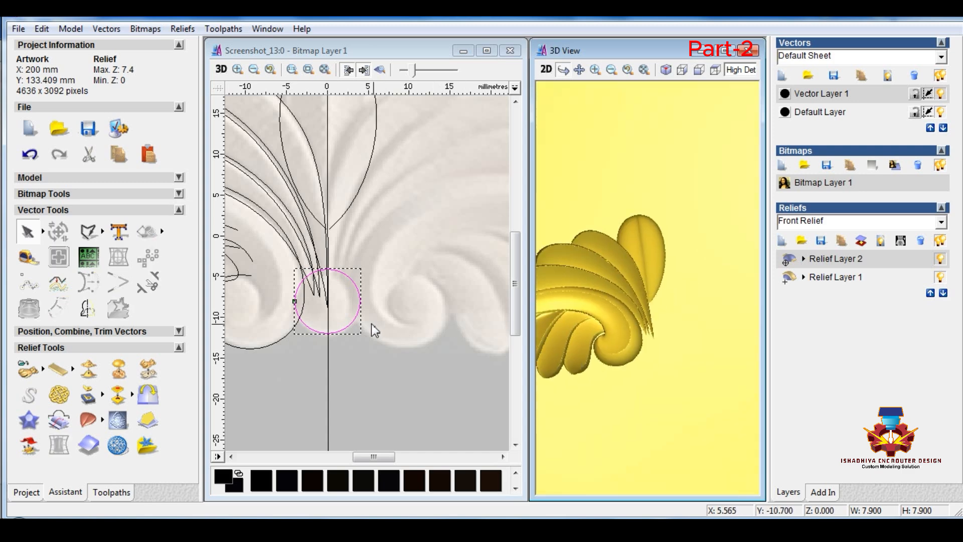
pyautogui.rightClick(351, 320)
pyautogui.click(375, 258)
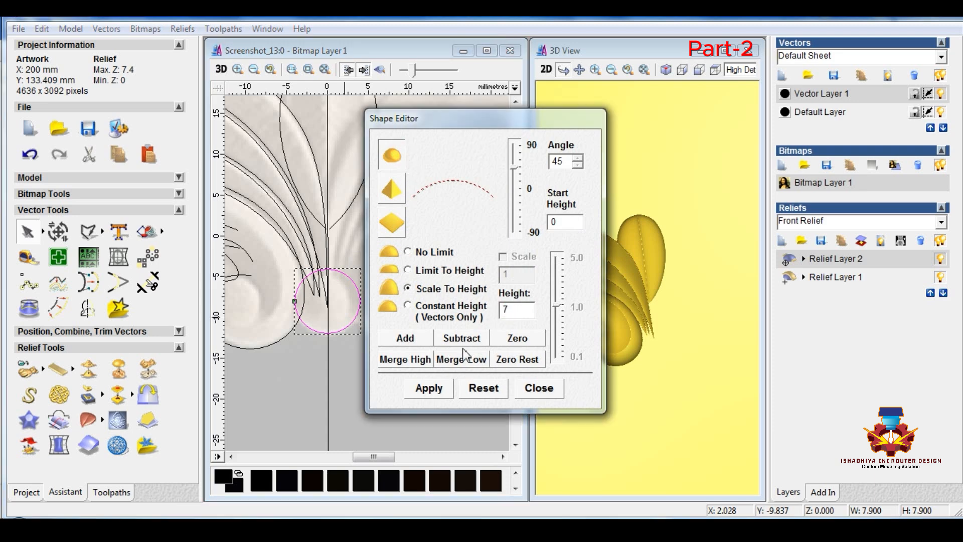
pyautogui.click(403, 339)
pyautogui.moveTo(469, 119); pyautogui.dragTo(151, 71)
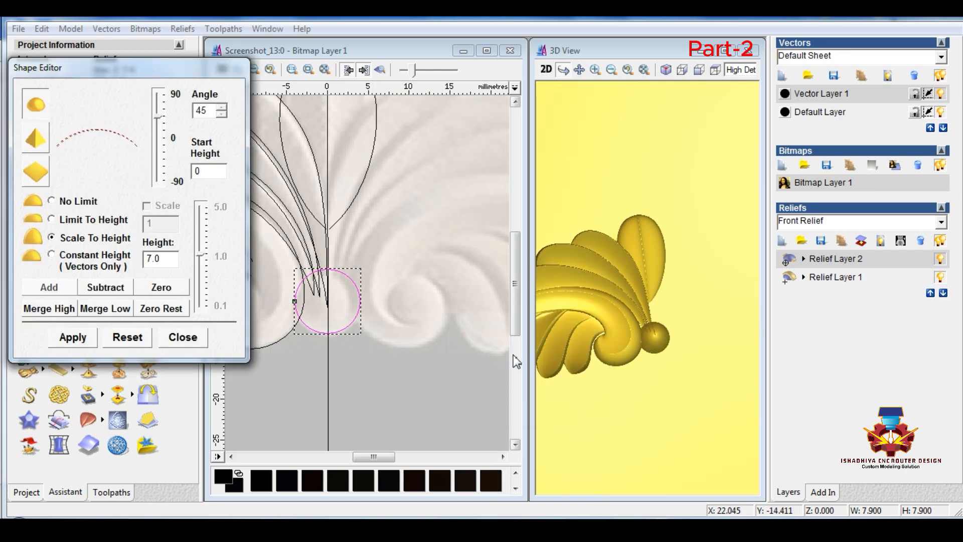
# Step: Set the circle's dome to start height 2 and height 5.5, and undo the dome already added
pyautogui.doubleClick(214, 171)
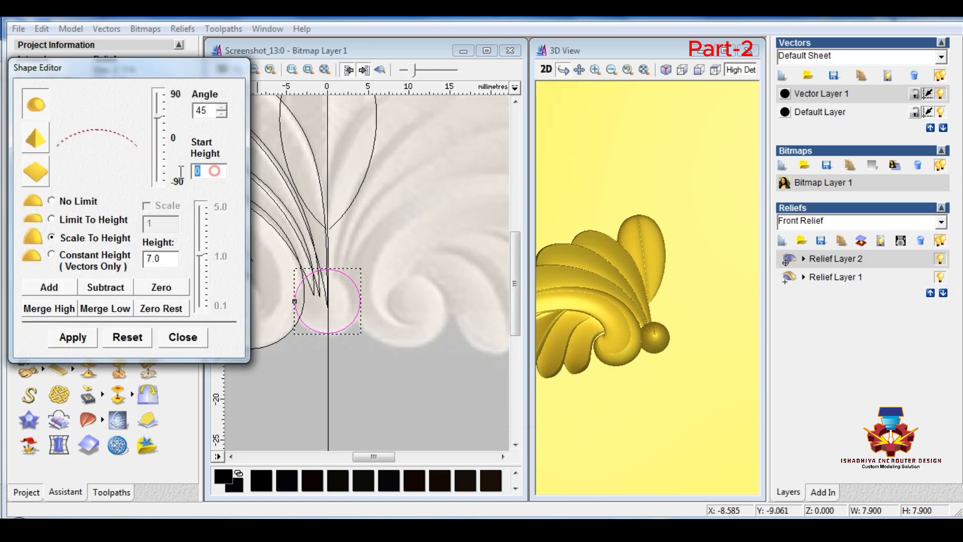
pyautogui.doubleClick(163, 263)
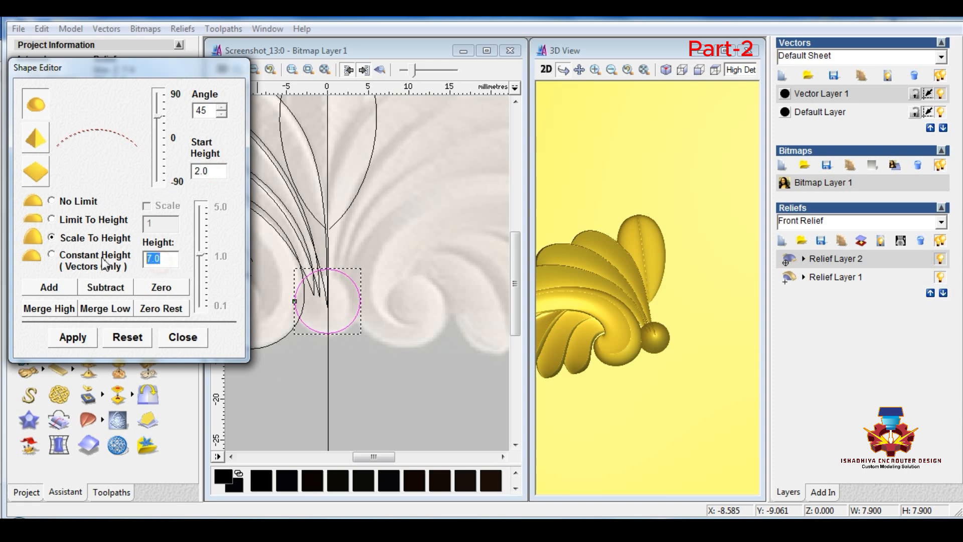
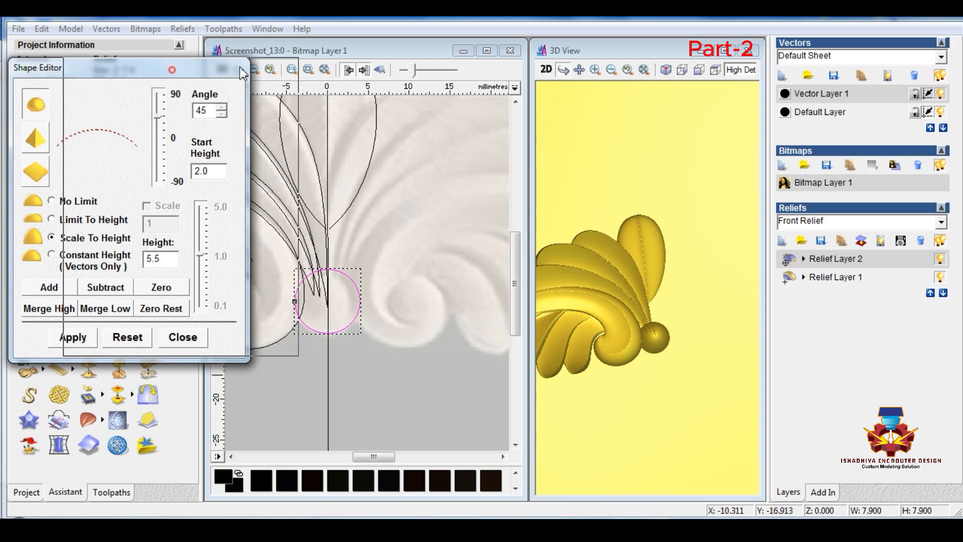
pyautogui.moveTo(51, 67); pyautogui.dragTo(189, 61)
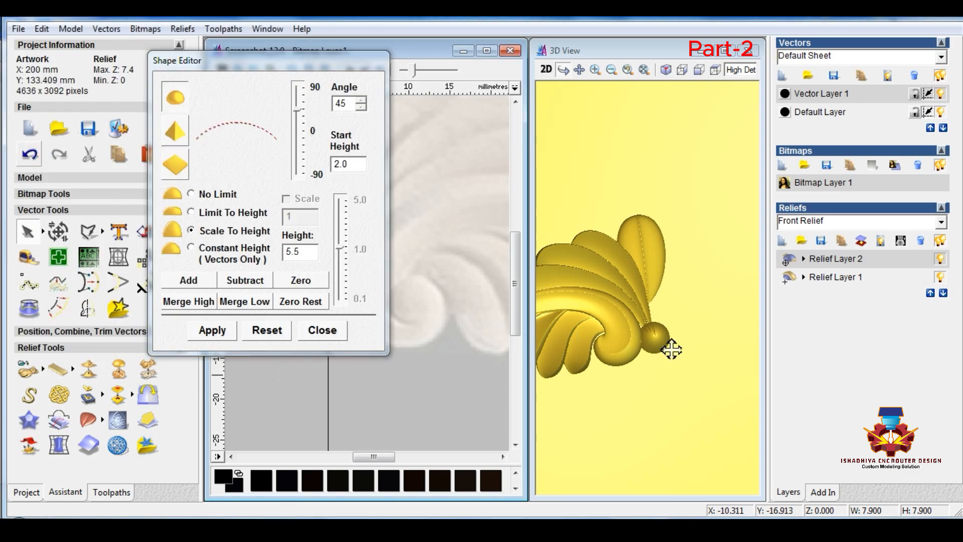
pyautogui.hotkey('ctrl', 'z')
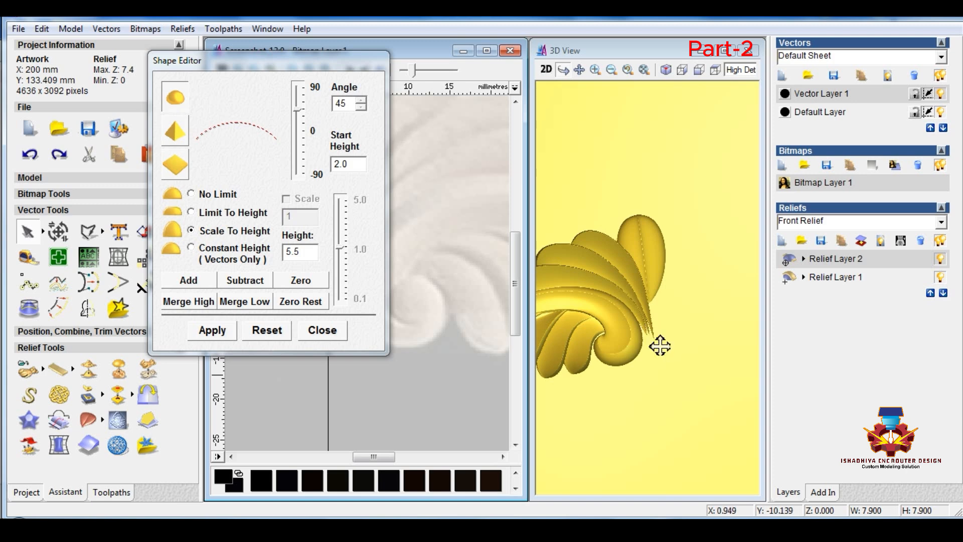
# Step: Create a new relief layer combined by merging highest, and merge the circle's dome into it with Merge High
pyautogui.click(782, 242)
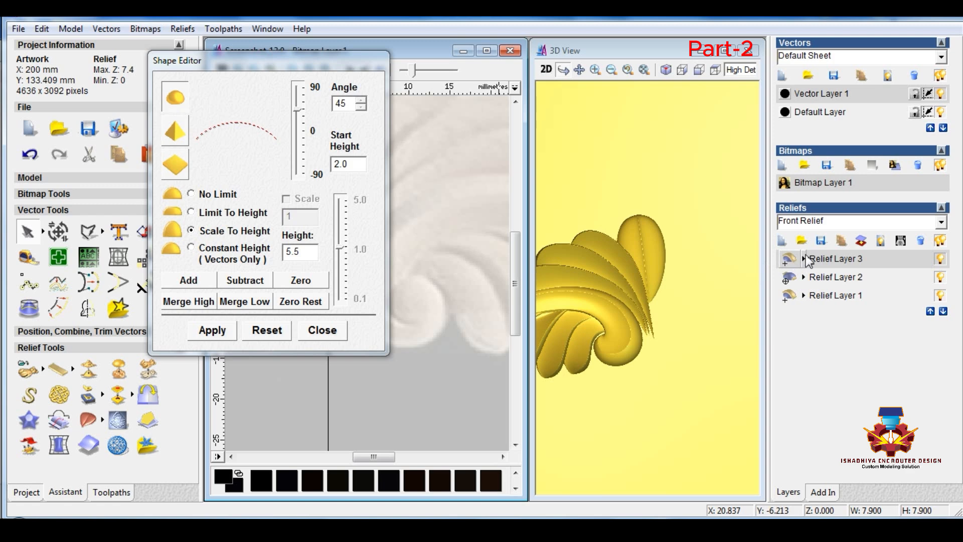
pyautogui.click(214, 306)
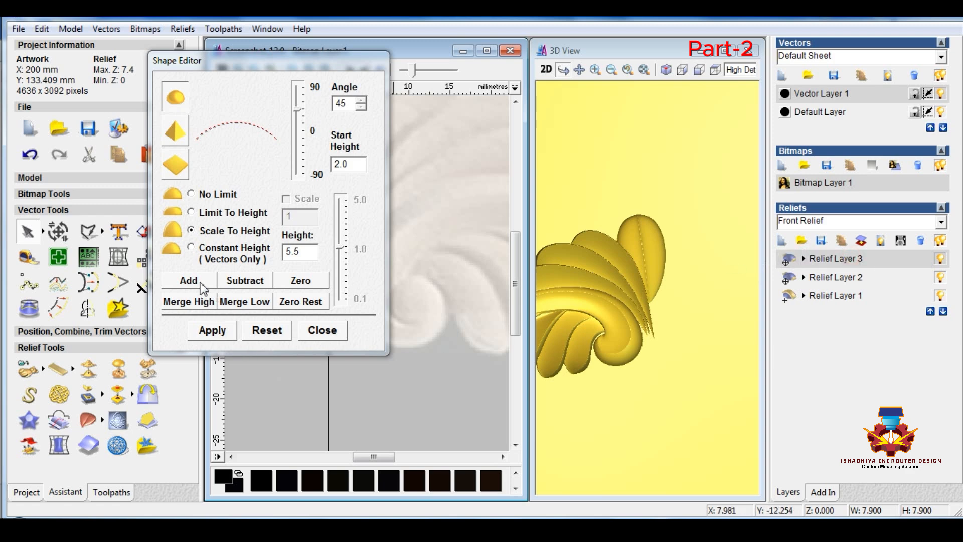
pyautogui.click(191, 302)
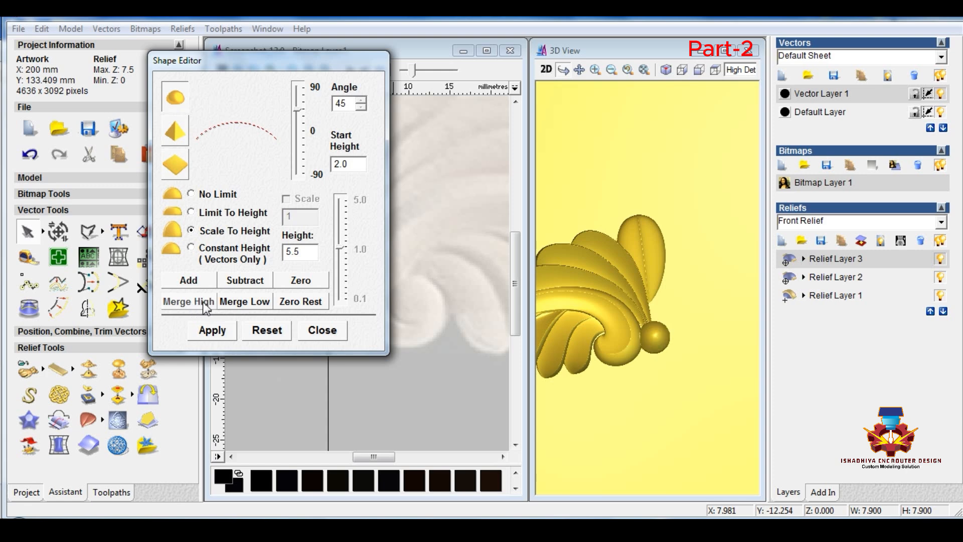
pyautogui.moveTo(682, 314)
pyautogui.mouseDown()
pyautogui.moveTo(688, 326)
pyautogui.moveTo(626, 295)
pyautogui.moveTo(607, 181)
pyautogui.moveTo(652, 327)
pyautogui.moveTo(675, 307)
pyautogui.mouseUp()
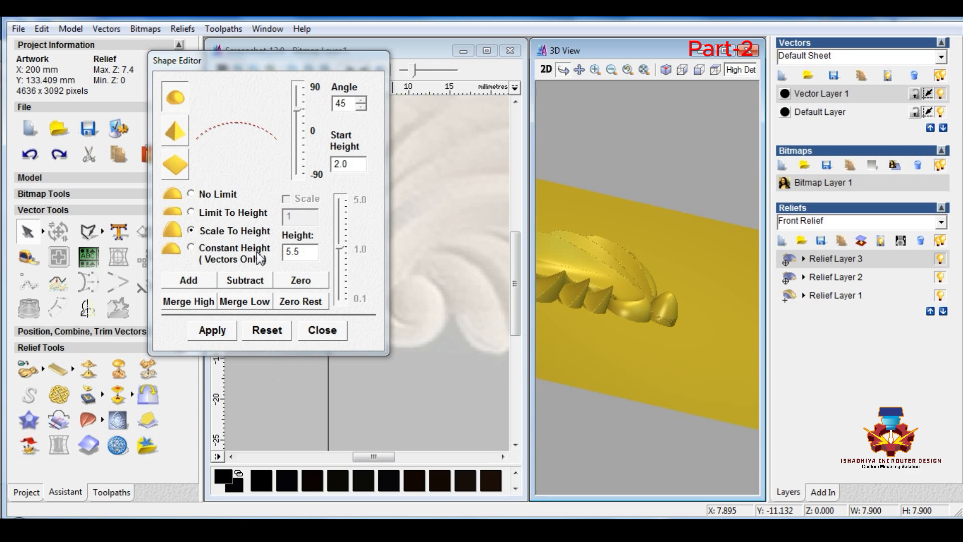
# Step: Add the circle's dome with start height 3 and a constant height of 4, and inspect it in 3D
pyautogui.doubleClick(357, 167)
pyautogui.write('3')
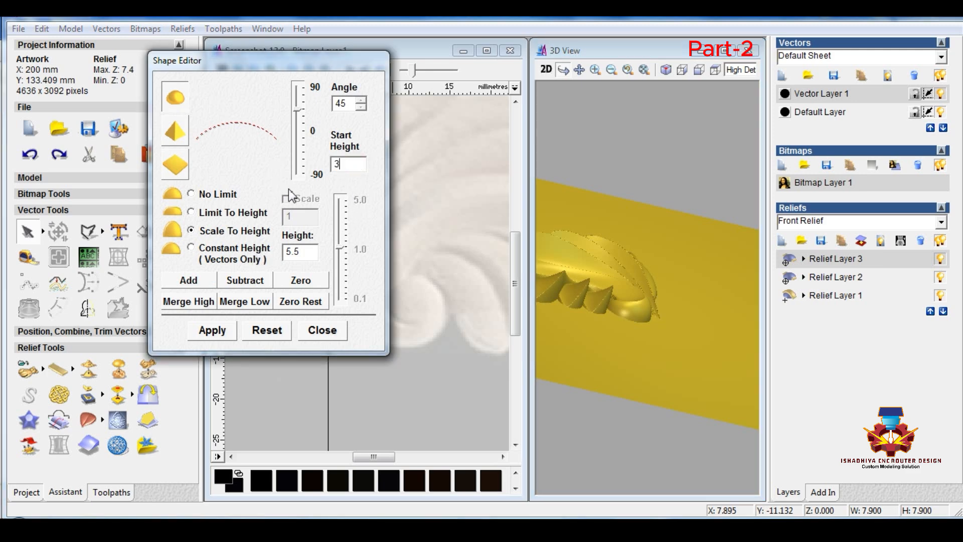
pyautogui.doubleClick(316, 251)
pyautogui.write('4')
pyautogui.click(190, 247)
pyautogui.click(193, 280)
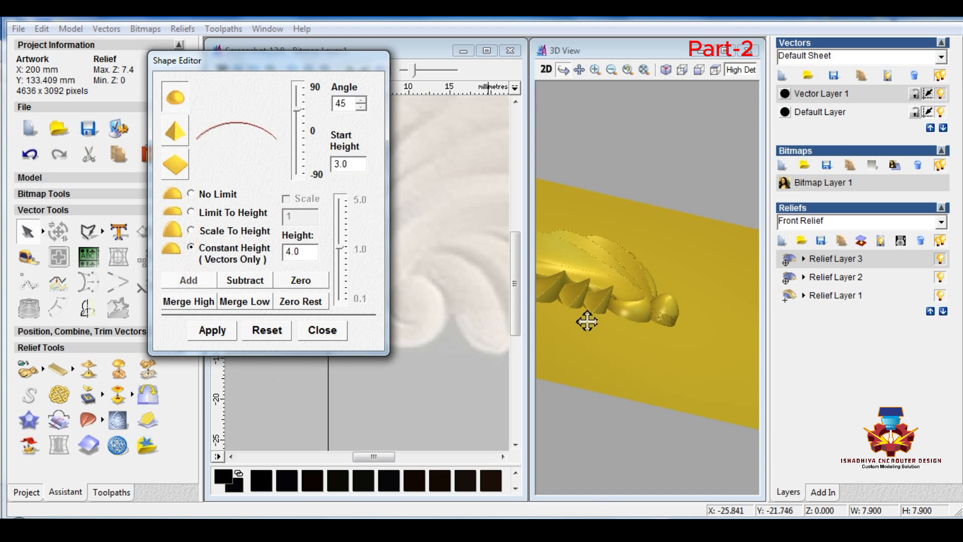
pyautogui.moveTo(595, 286); pyautogui.dragTo(582, 414)
pyautogui.moveTo(626, 317); pyautogui.dragTo(655, 231)
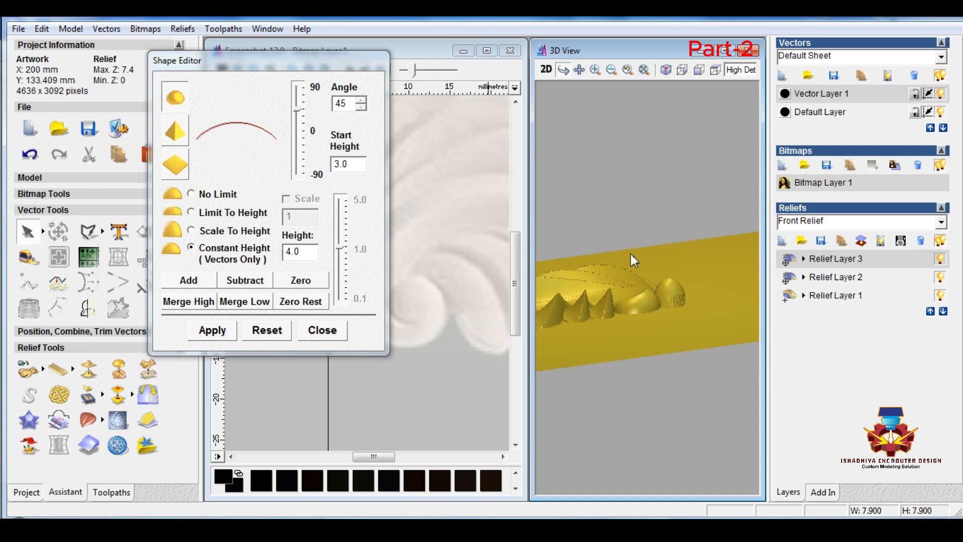
# Step: Set the dome's height to 3, add it over the existing dome, and undo that addition
pyautogui.click(306, 252)
pyautogui.moveTo(309, 253); pyautogui.dragTo(278, 252)
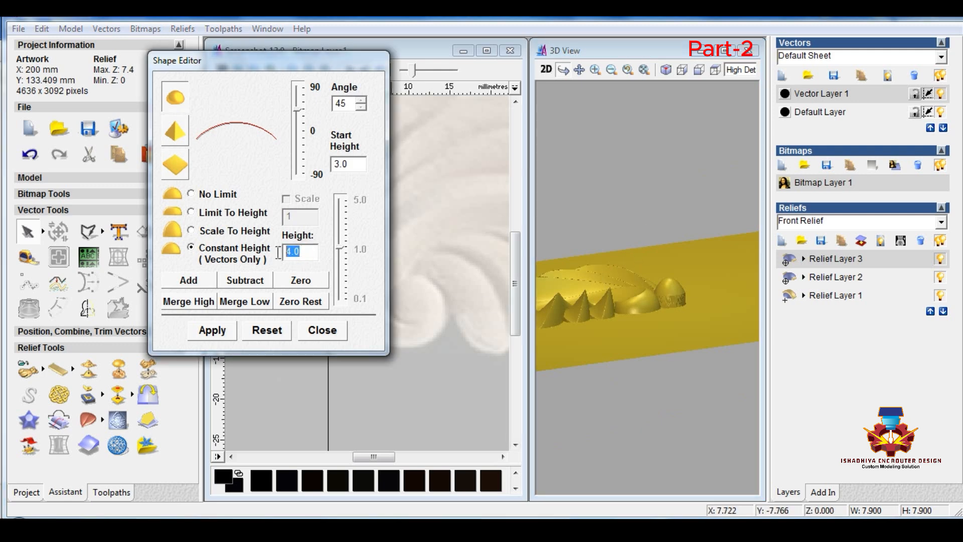
pyautogui.write('3')
pyautogui.moveTo(348, 164); pyautogui.dragTo(329, 166)
pyautogui.click(184, 282)
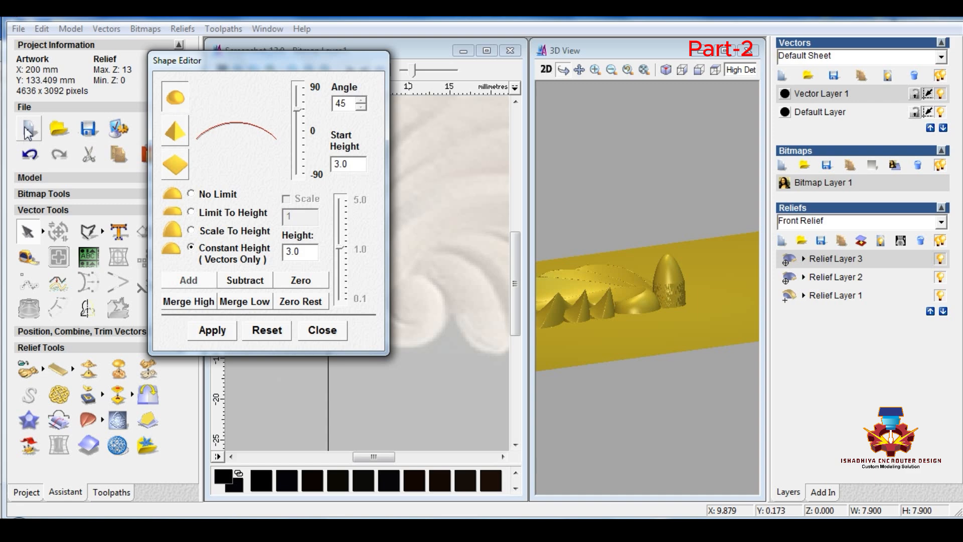
pyautogui.click(31, 157)
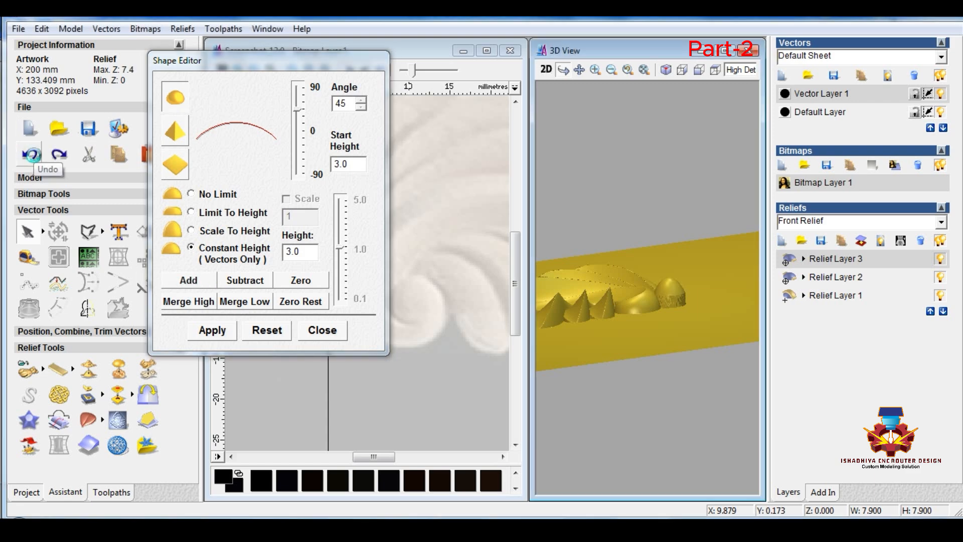
# Step: Add the circle's dome with start height 3 and constant height 3, check it in 3D, and deselect the circle
pyautogui.click(187, 281)
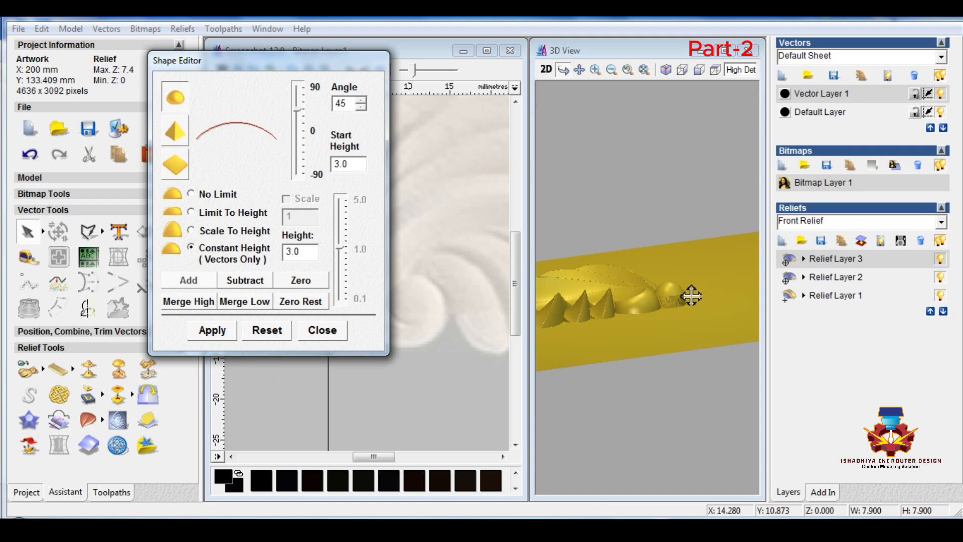
pyautogui.moveTo(677, 297); pyautogui.dragTo(577, 281)
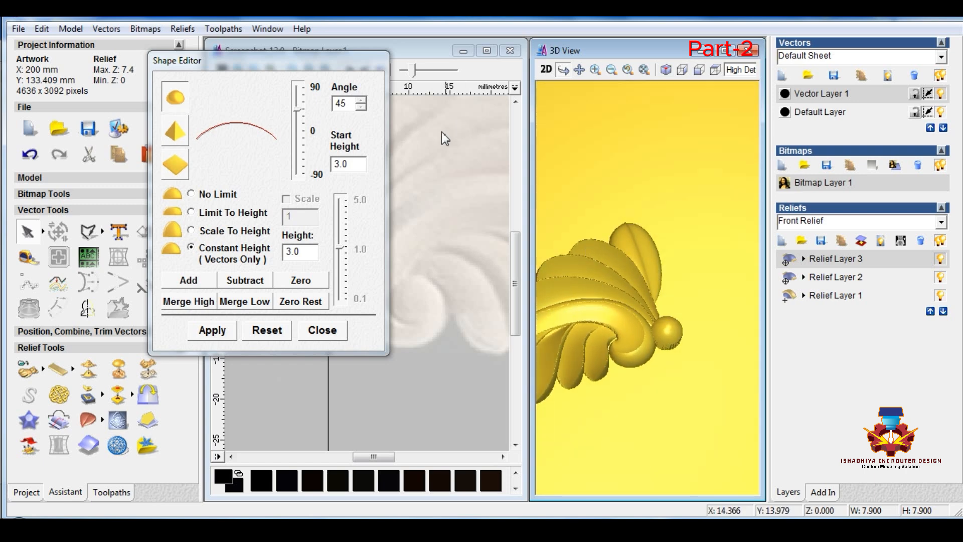
pyautogui.click(444, 176)
pyautogui.moveTo(355, 60); pyautogui.dragTo(249, 86)
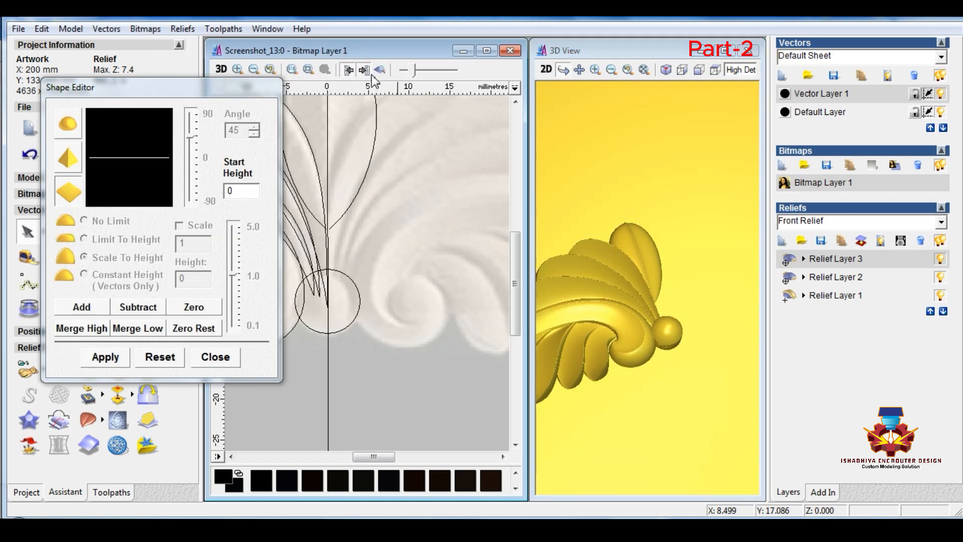
# Step: Show the relief preview instead of the reference bitmap in the 2D view, activate Relief Layer 1, and close the Shape Editor
pyautogui.click(381, 70)
pyautogui.click(405, 186)
pyautogui.scroll(2, 289, 272)
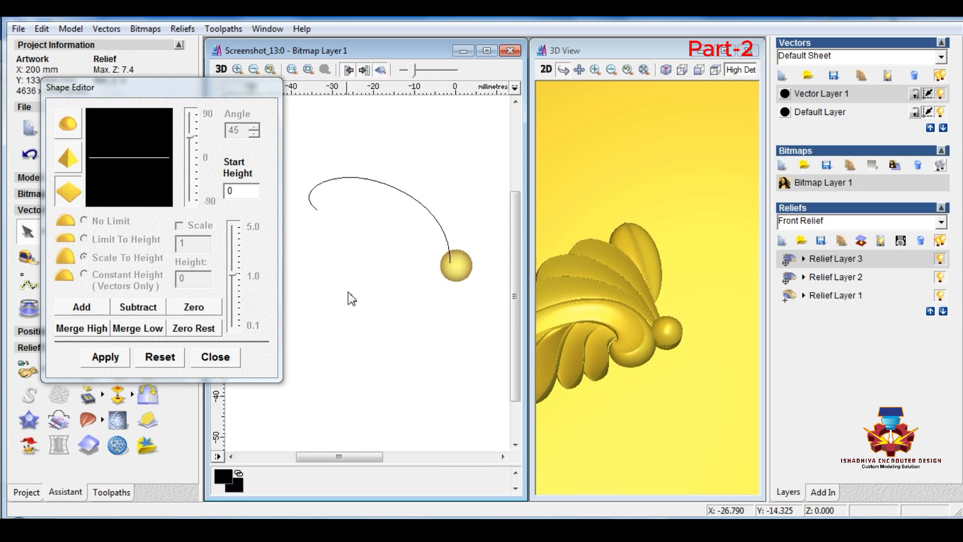
pyautogui.scroll(2, 385, 272)
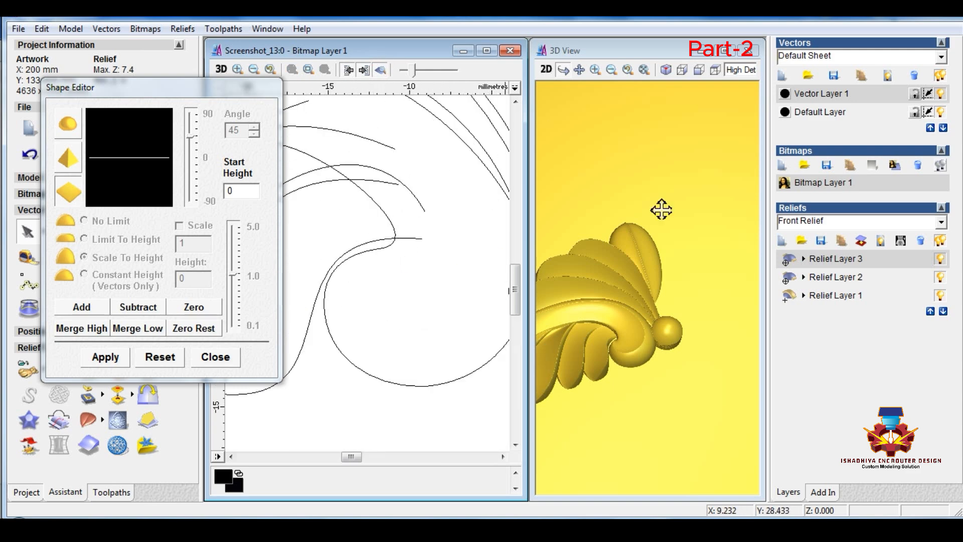
pyautogui.click(836, 277)
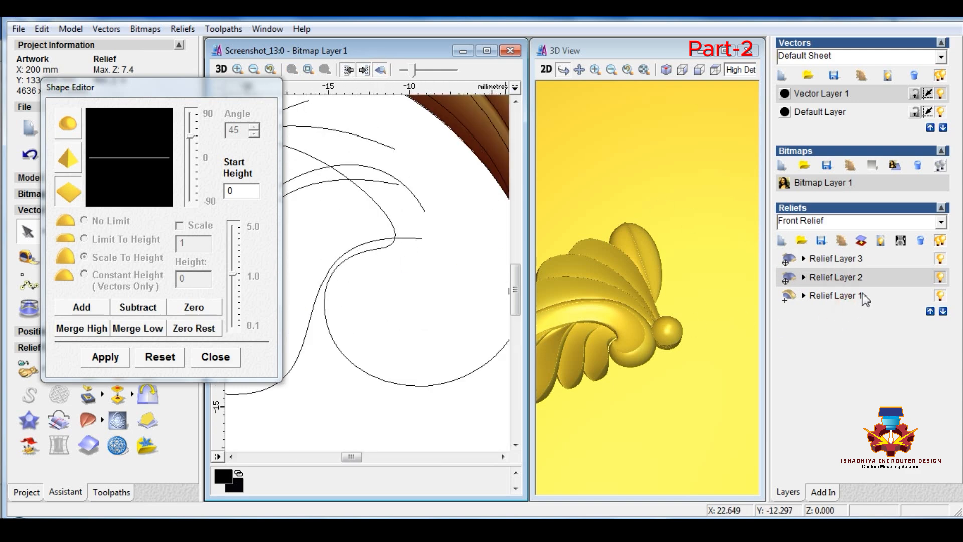
pyautogui.click(864, 297)
pyautogui.click(209, 356)
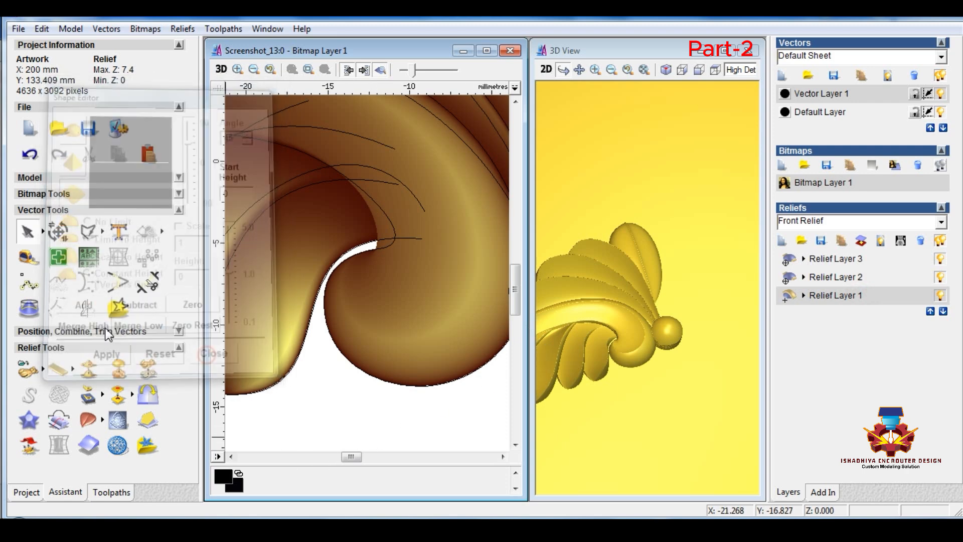
# Step: Draw a circle about 6.75 mm in diameter inside the large scroll of the ornament
pyautogui.click(107, 240)
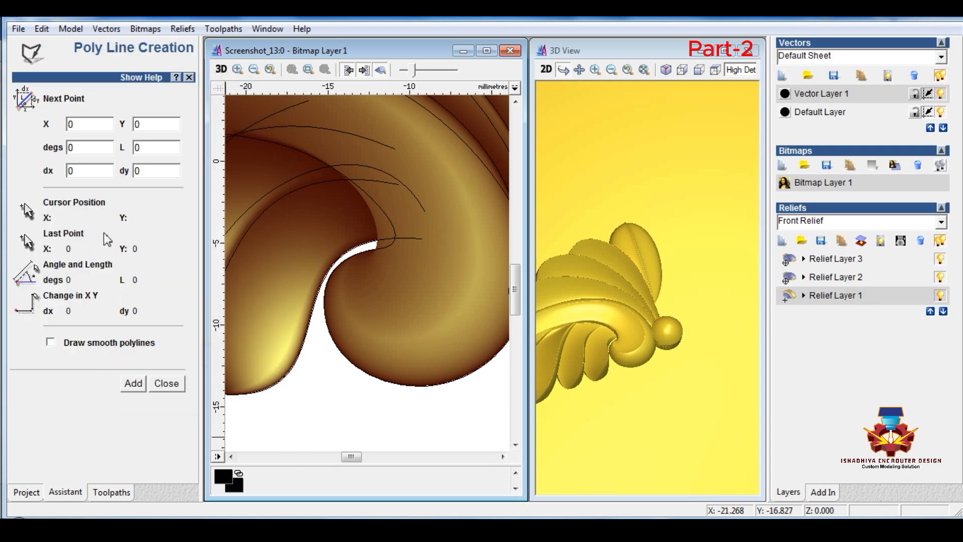
pyautogui.click(169, 385)
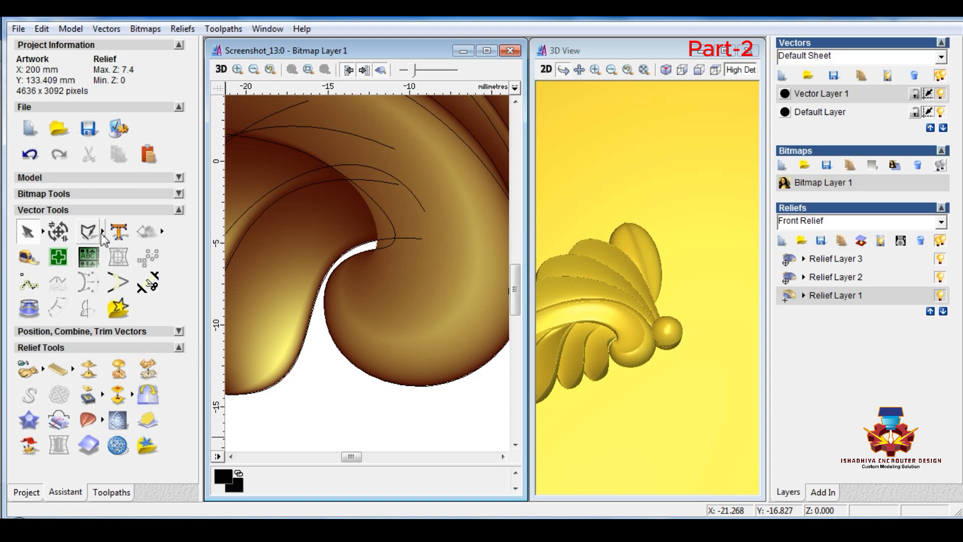
pyautogui.click(103, 232)
pyautogui.click(142, 233)
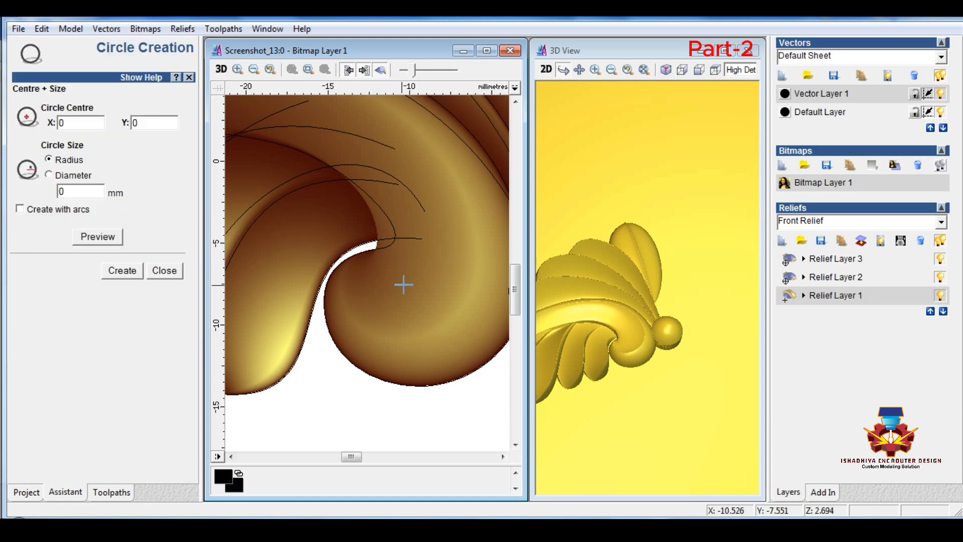
pyautogui.moveTo(406, 274); pyautogui.dragTo(451, 305)
pyautogui.press('Escape')
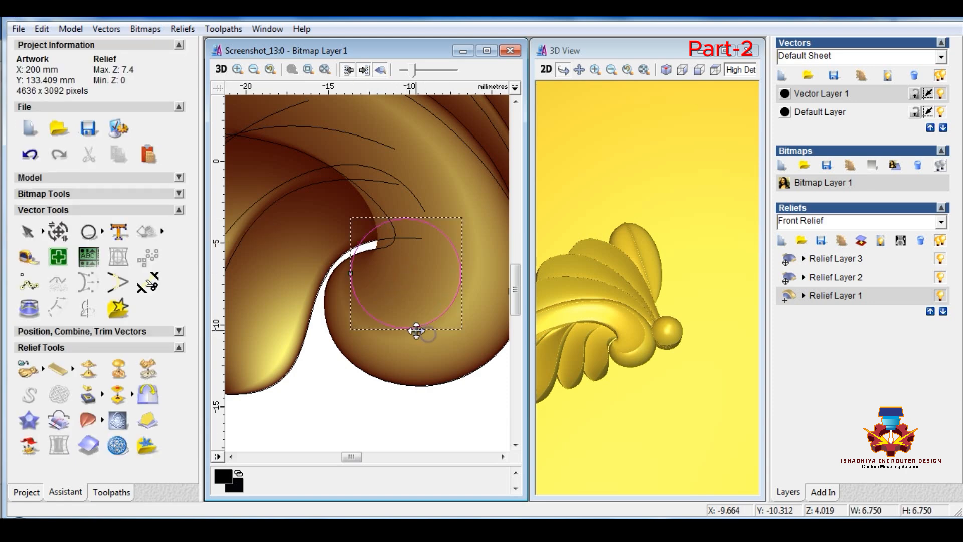
# Step: Reposition the new circle so it sits in the centre of the scroll, and deselect it
pyautogui.moveTo(396, 341); pyautogui.dragTo(433, 320)
pyautogui.click(406, 365)
pyautogui.click(436, 332)
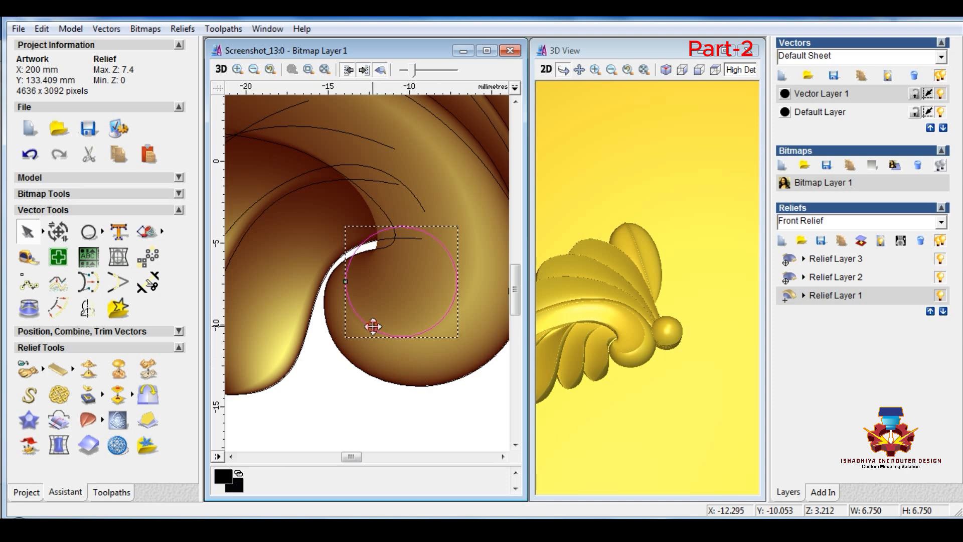
pyautogui.moveTo(366, 331); pyautogui.dragTo(359, 336)
pyautogui.click(312, 403)
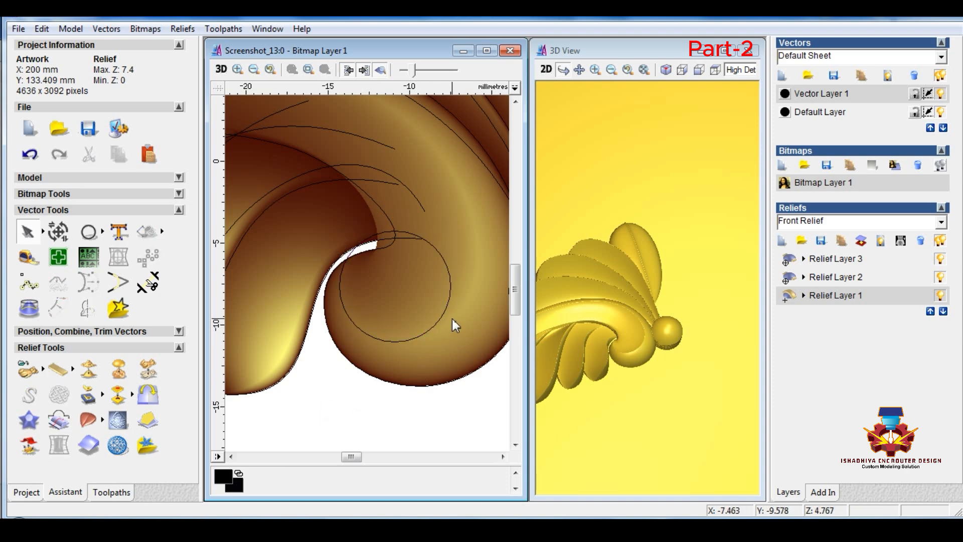
# Step: Add a round dome with start height 3 and constant height 3 to the scroll's circle on Relief Layer 3, and close the Shape Editor
pyautogui.click(440, 249)
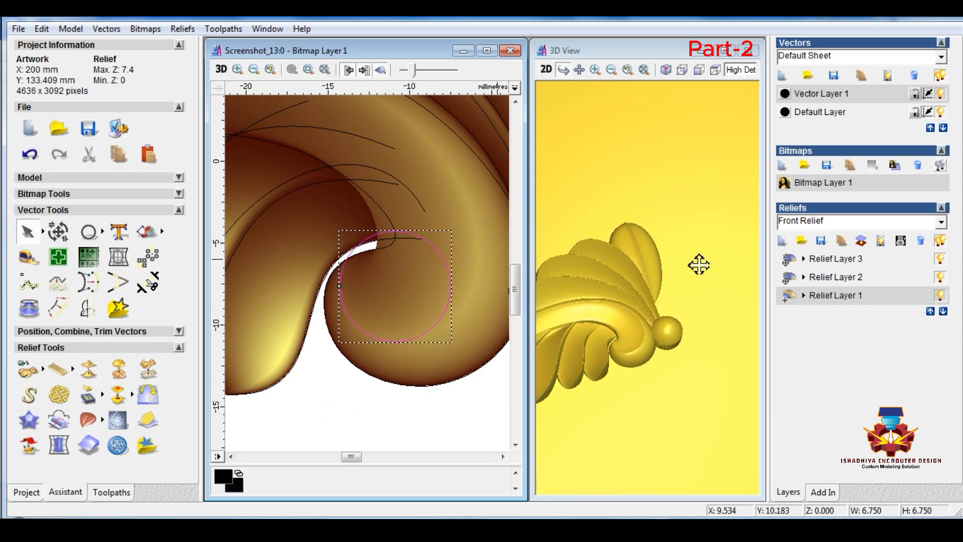
pyautogui.click(834, 258)
pyautogui.rightClick(447, 275)
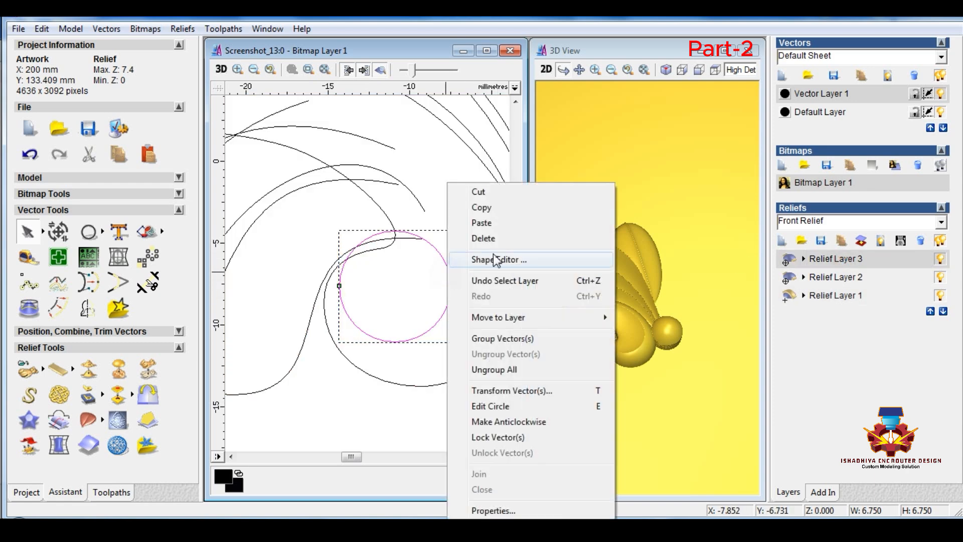
pyautogui.click(497, 260)
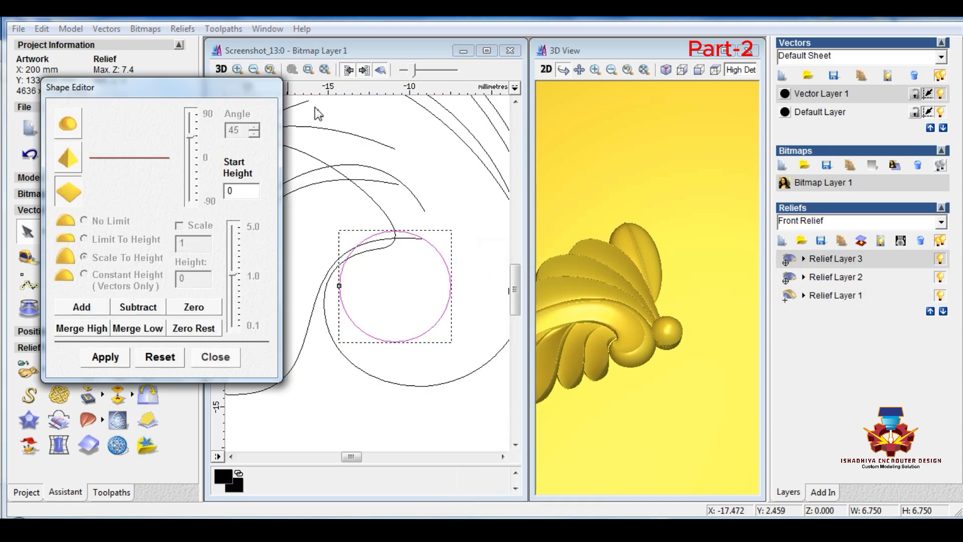
pyautogui.click(79, 120)
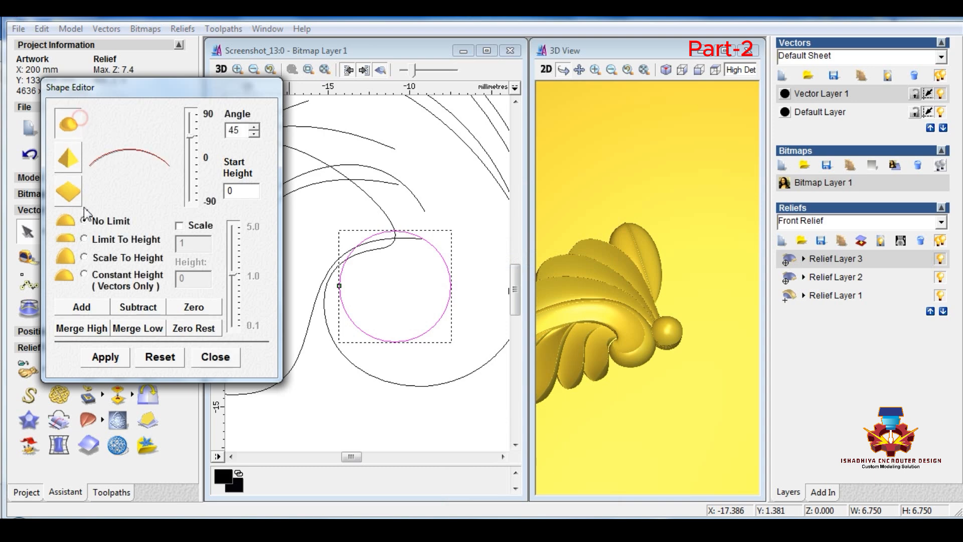
pyautogui.click(84, 274)
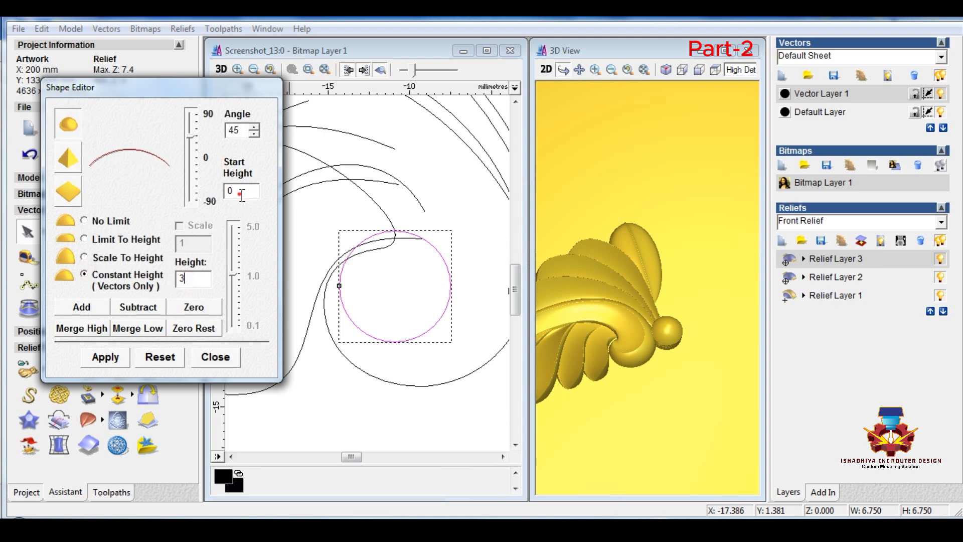
pyautogui.moveTo(242, 195); pyautogui.dragTo(173, 200)
pyautogui.write('3')
pyautogui.click(79, 311)
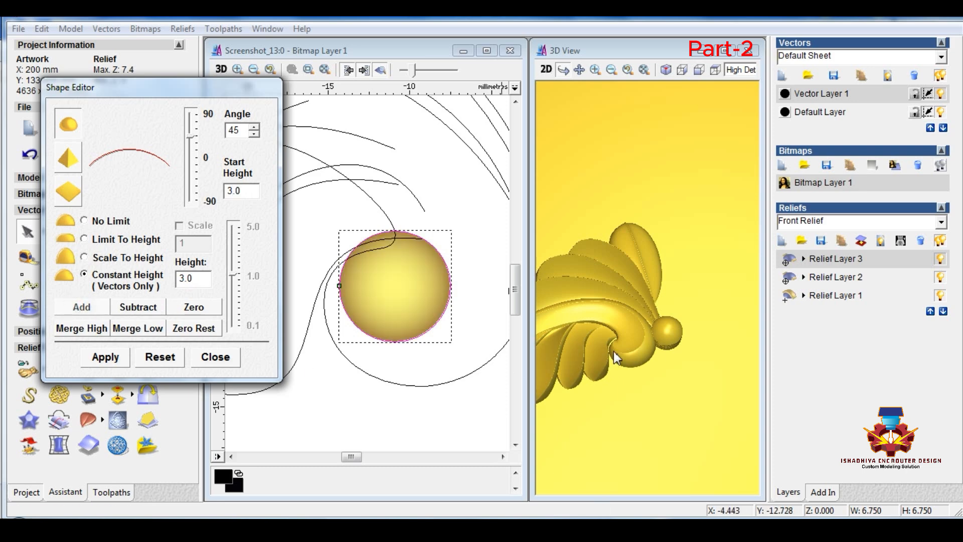
pyautogui.moveTo(609, 439); pyautogui.dragTo(704, 361)
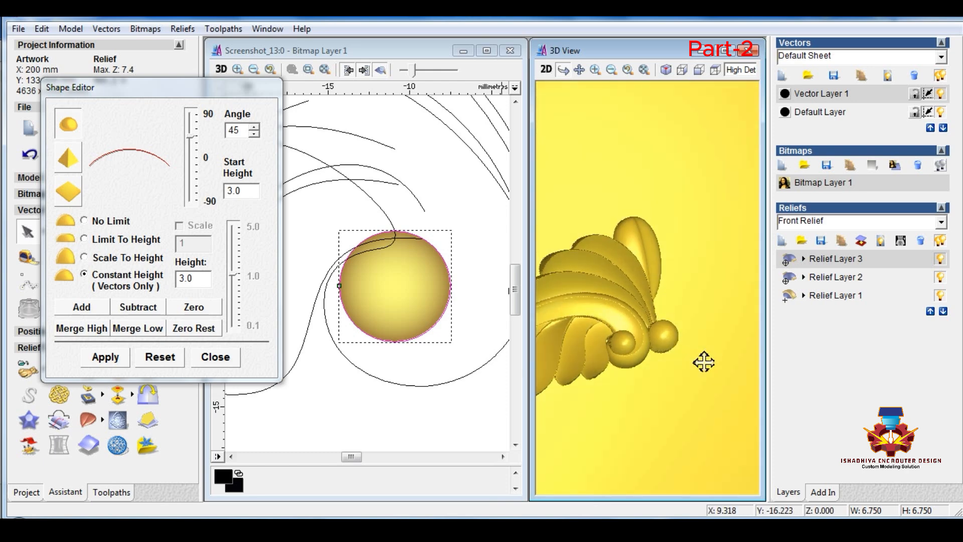
pyautogui.click(228, 358)
# Step: Maximize the 3D view to show the whole ornament and merge all visible relief layers into a new layer
pyautogui.scroll(-5, 389, 401)
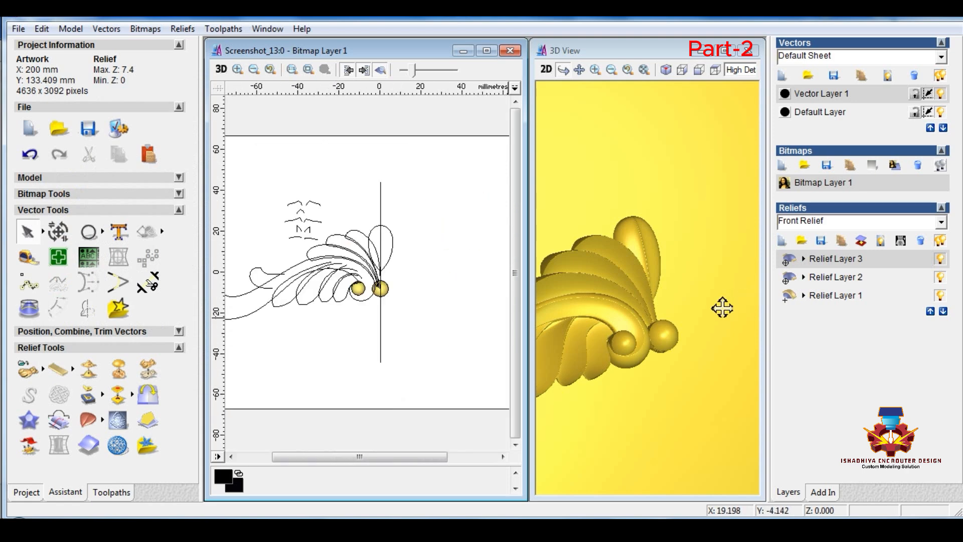
pyautogui.moveTo(677, 352); pyautogui.dragTo(657, 260)
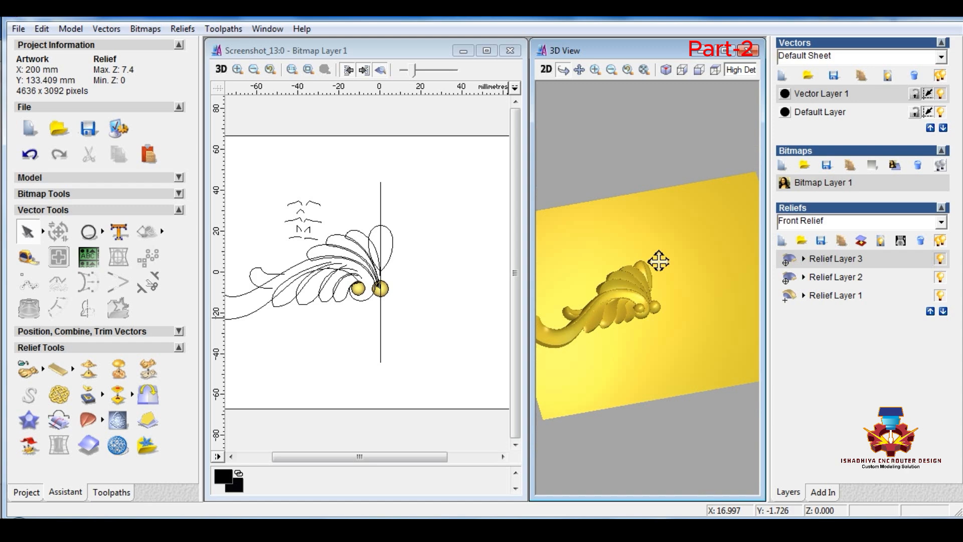
pyautogui.click(726, 51)
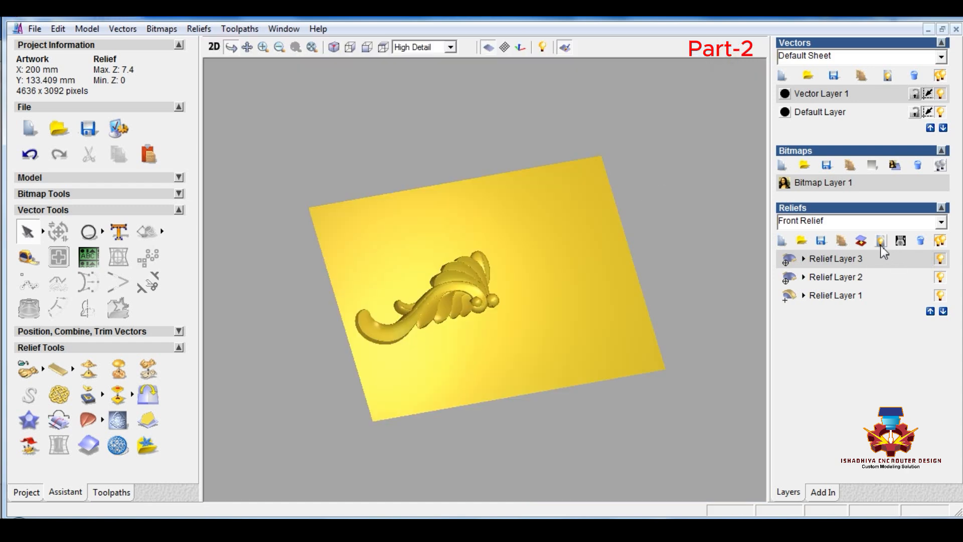
pyautogui.click(881, 242)
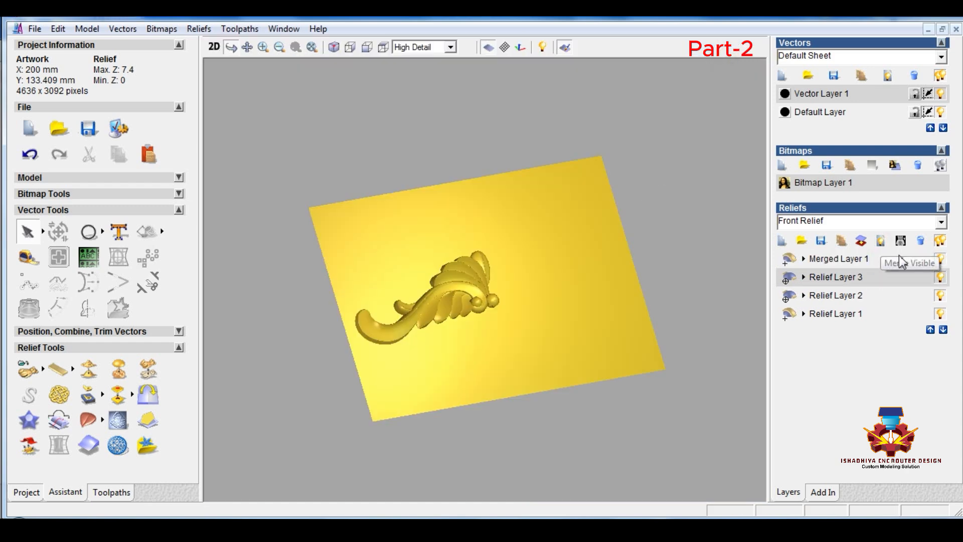
# Step: Hide the three original relief layers so that only Merged Layer 1 is active and visible
pyautogui.click(940, 259)
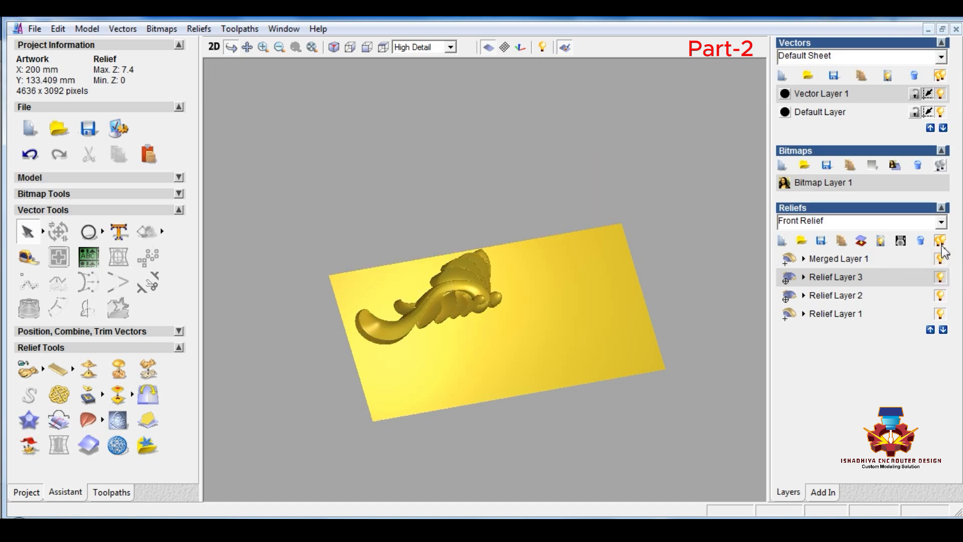
pyautogui.click(941, 243)
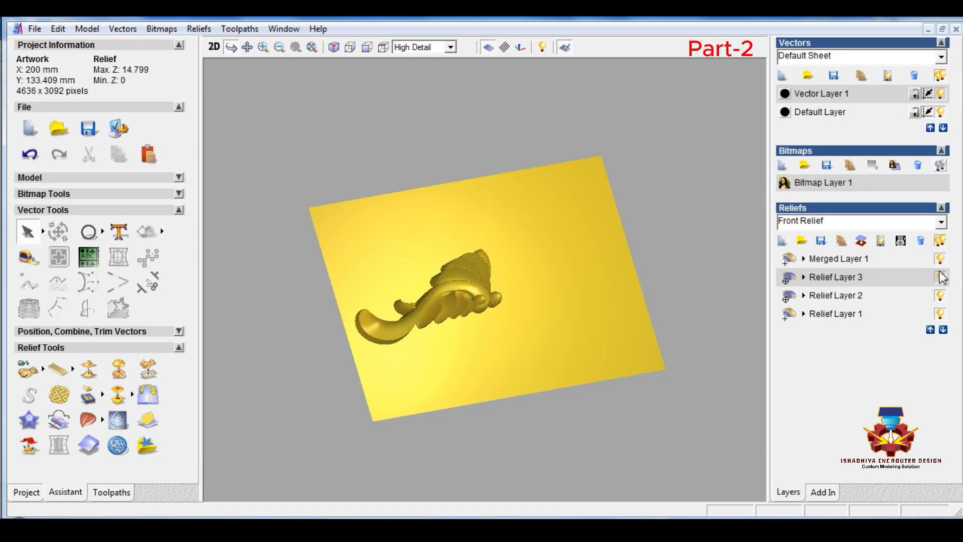
pyautogui.click(942, 243)
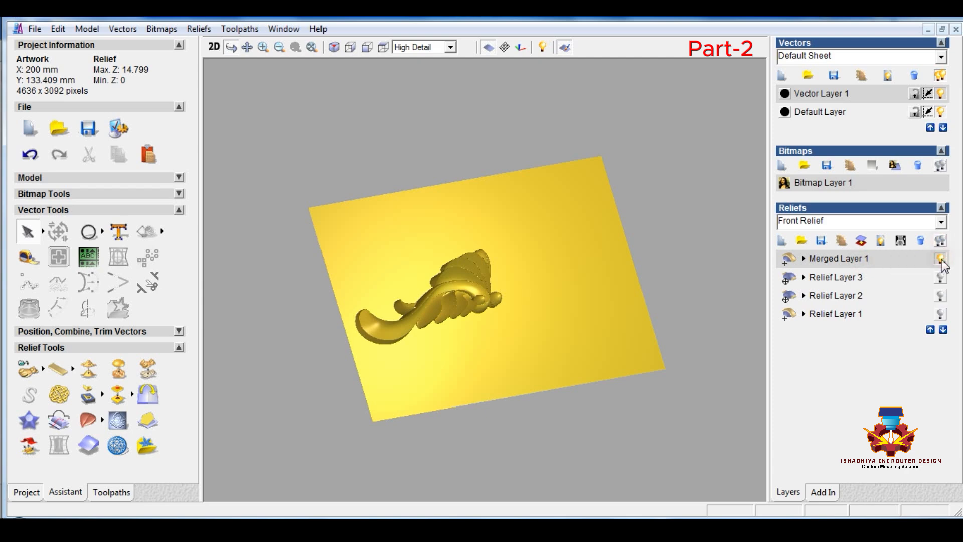
pyautogui.click(942, 259)
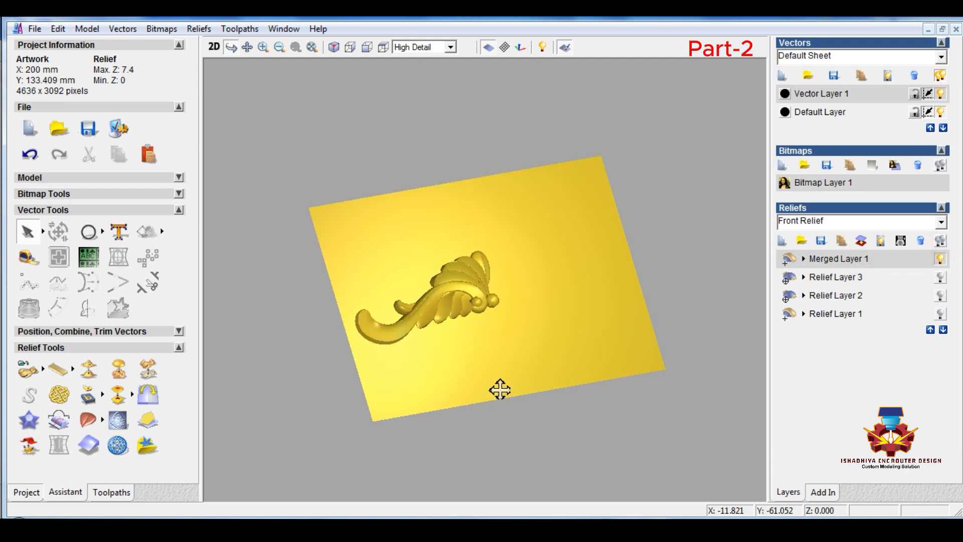
# Step: Mirror merge the ornament relief left over right, check the full ornament in 3D, and close the mirror settings
pyautogui.click(148, 396)
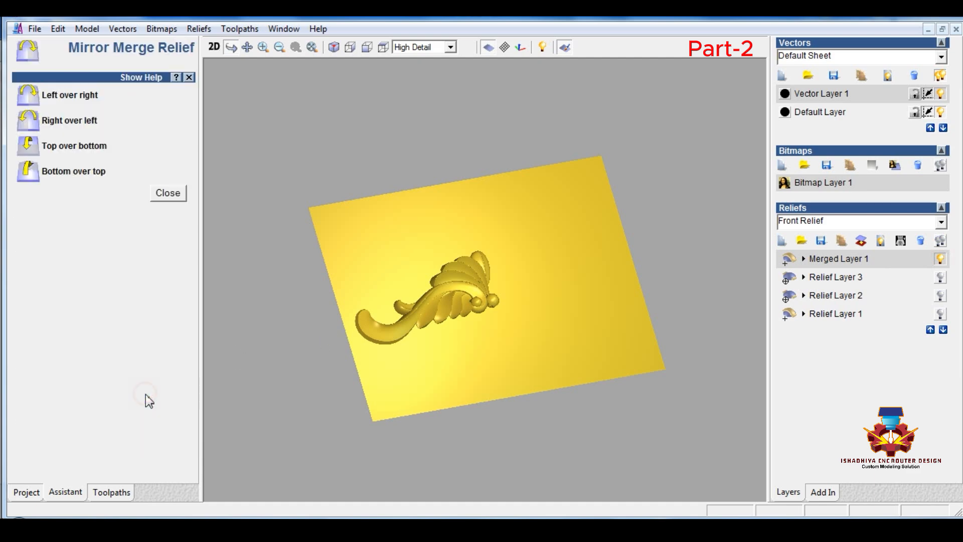
pyautogui.click(27, 94)
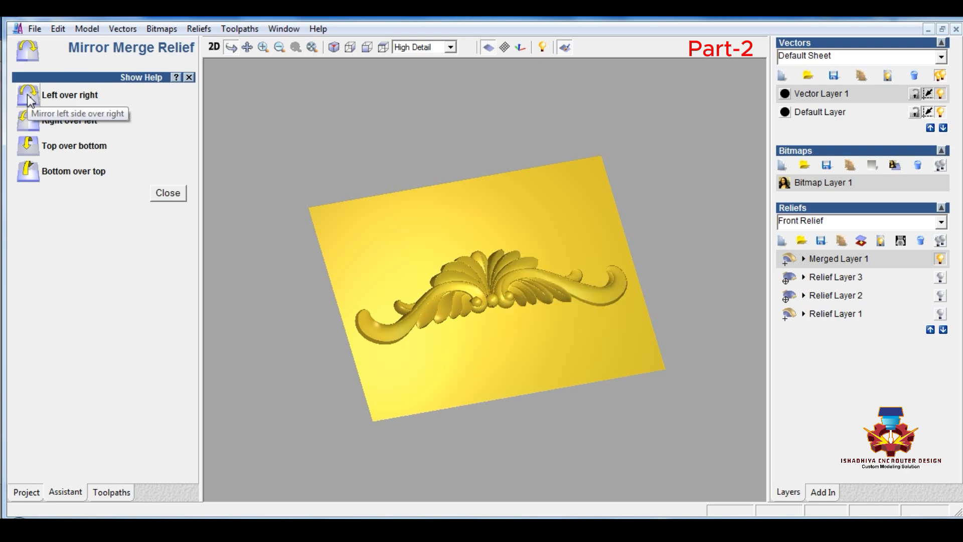
pyautogui.moveTo(446, 296); pyautogui.dragTo(426, 293)
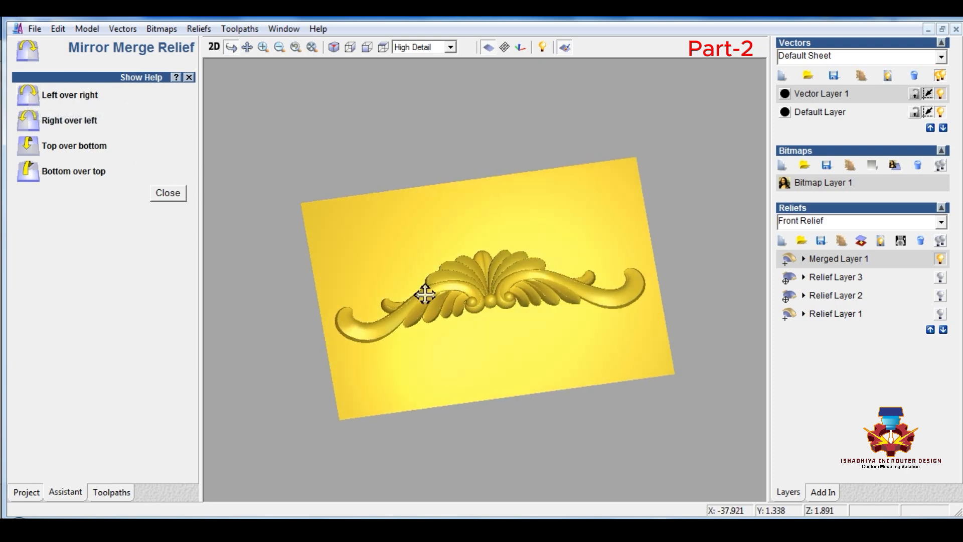
pyautogui.click(160, 196)
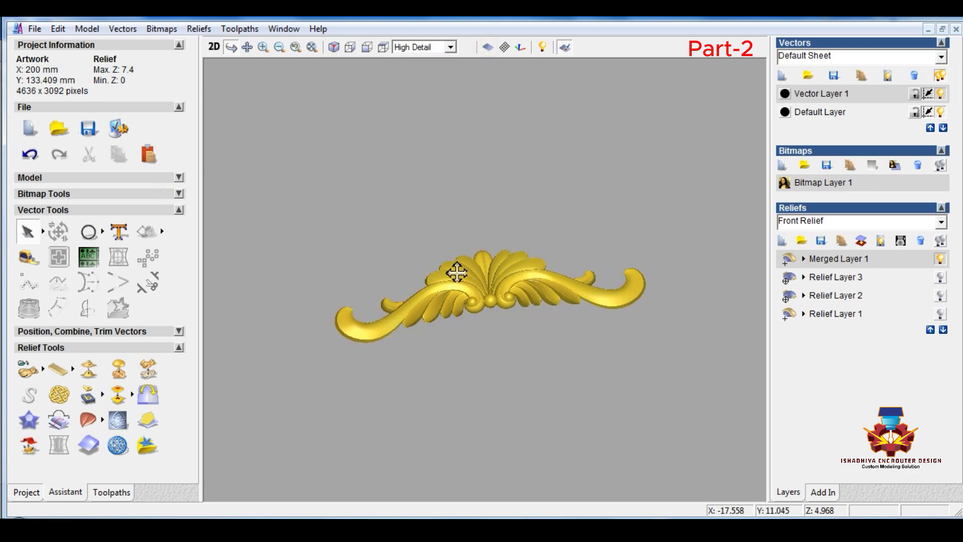
# Step: Smooth the whole merged relief layer with 5 smoothing passes and close the Smooth Relief settings
pyautogui.moveTo(447, 291); pyautogui.dragTo(502, 307)
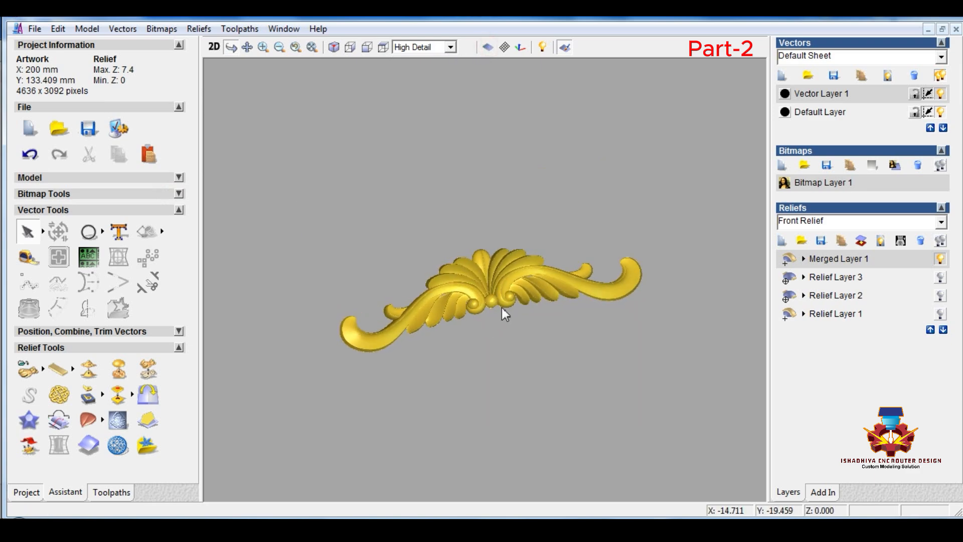
pyautogui.scroll(2, 501, 303)
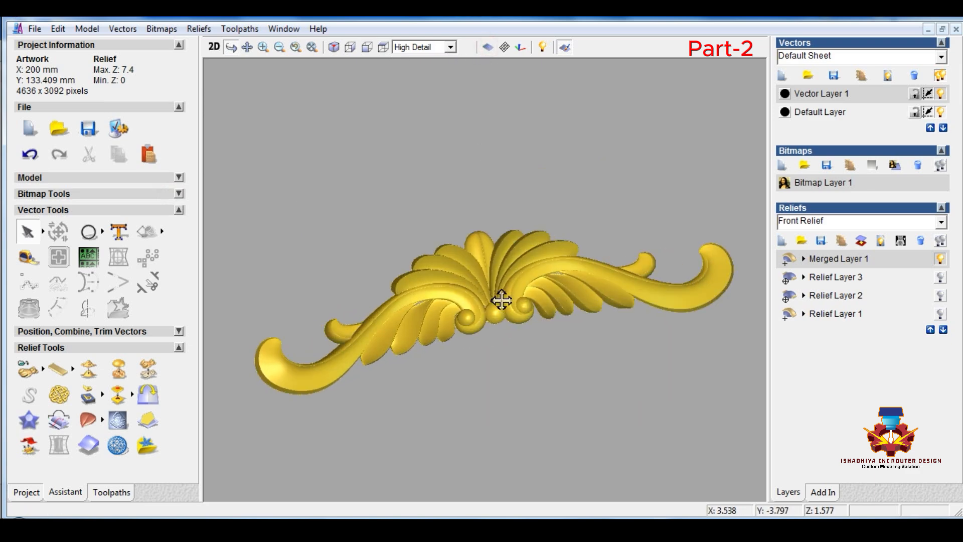
pyautogui.click(88, 368)
pyautogui.moveTo(554, 172); pyautogui.dragTo(232, 58)
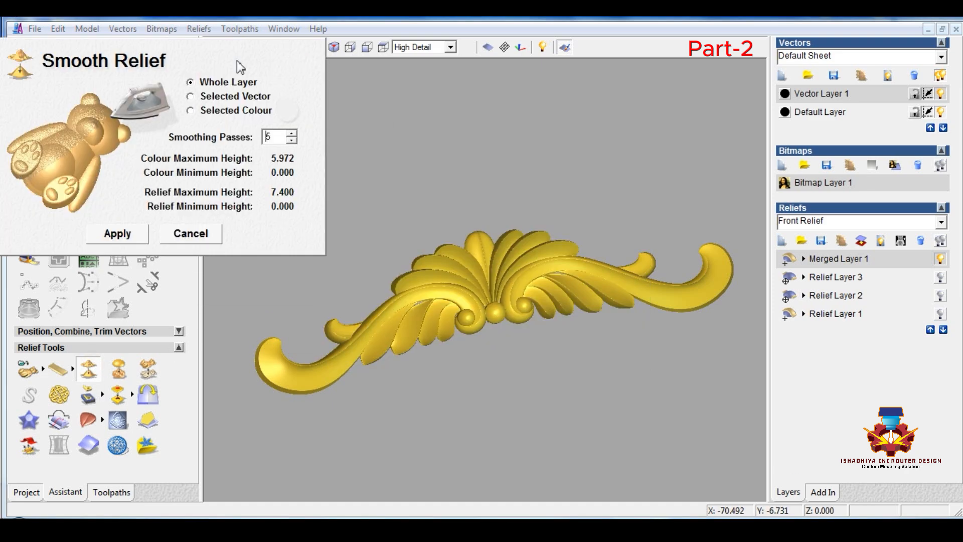
pyautogui.click(133, 237)
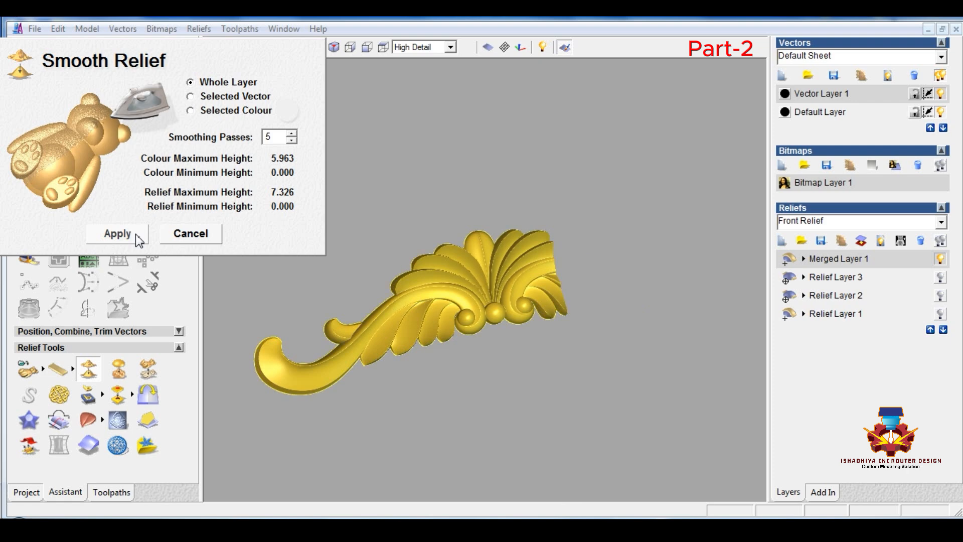
pyautogui.click(204, 234)
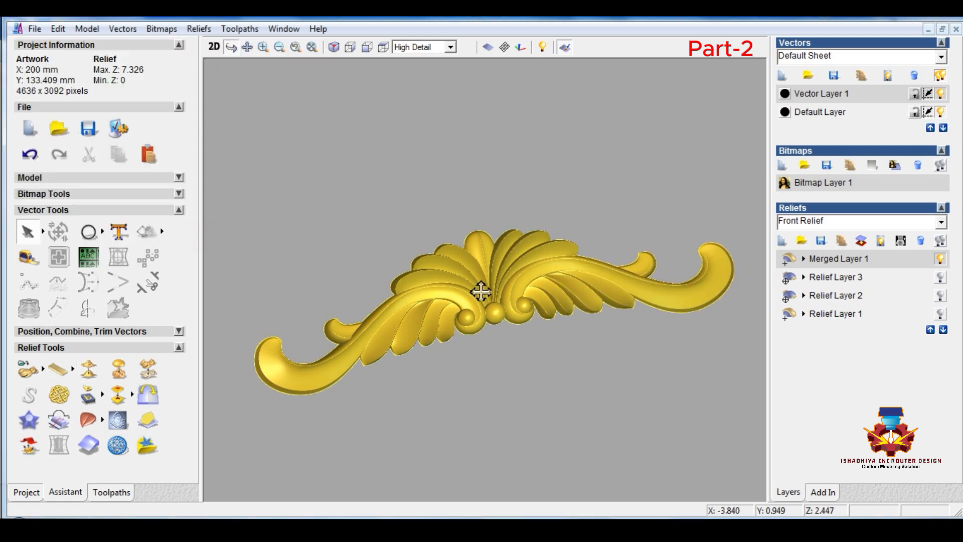
# Step: Scale the whole merged layer's relief height to 6 mm and inspect the finished ornament from several angles
pyautogui.moveTo(482, 288); pyautogui.dragTo(532, 333)
pyautogui.click(148, 369)
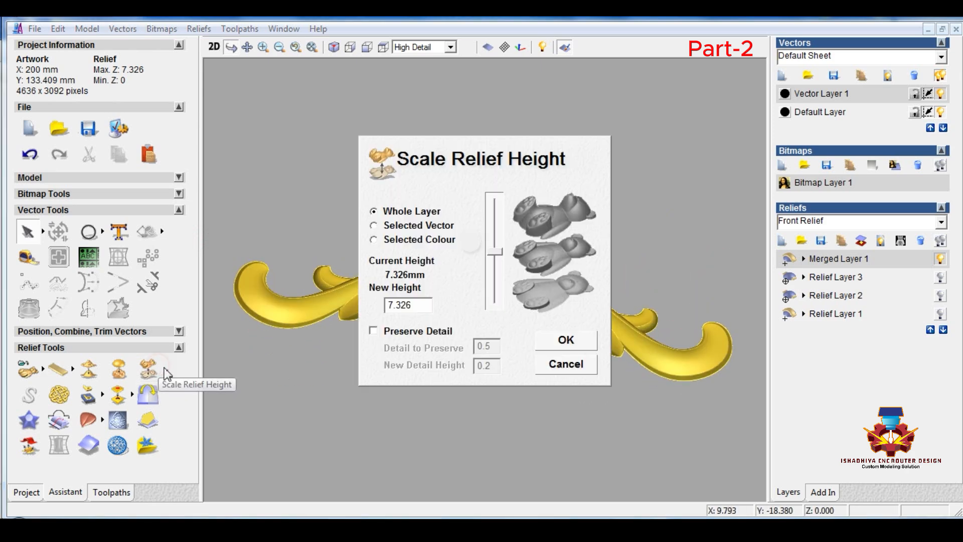
pyautogui.press('Return')
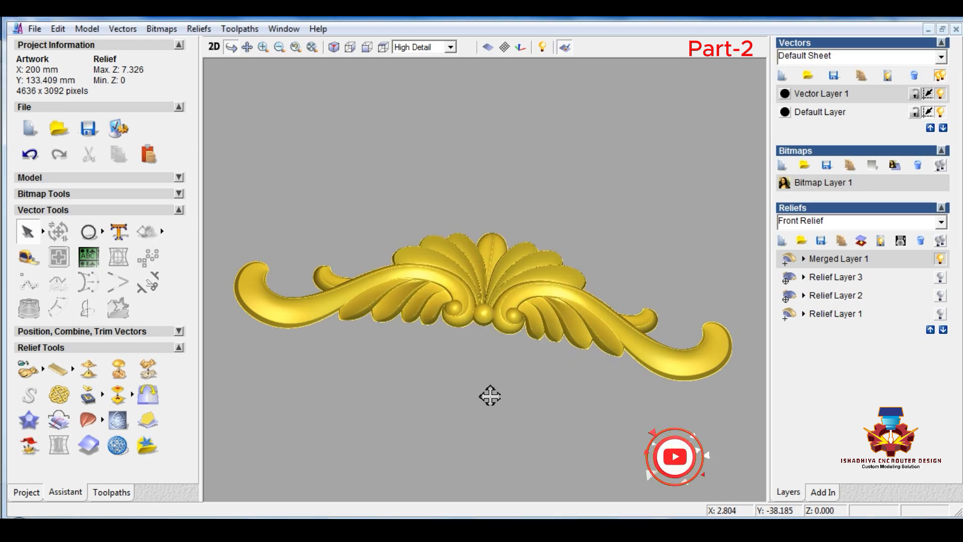
pyautogui.moveTo(458, 315); pyautogui.dragTo(590, 346)
pyautogui.moveTo(597, 400); pyautogui.dragTo(489, 366)
pyautogui.scroll(2, 488, 366)
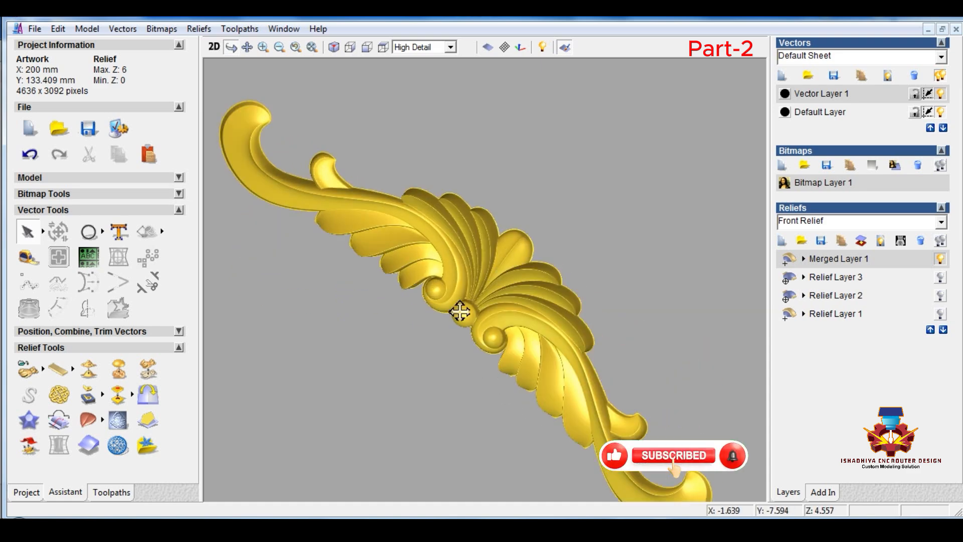
pyautogui.moveTo(461, 312); pyautogui.dragTo(480, 279)
pyautogui.scroll(-2, 482, 282)
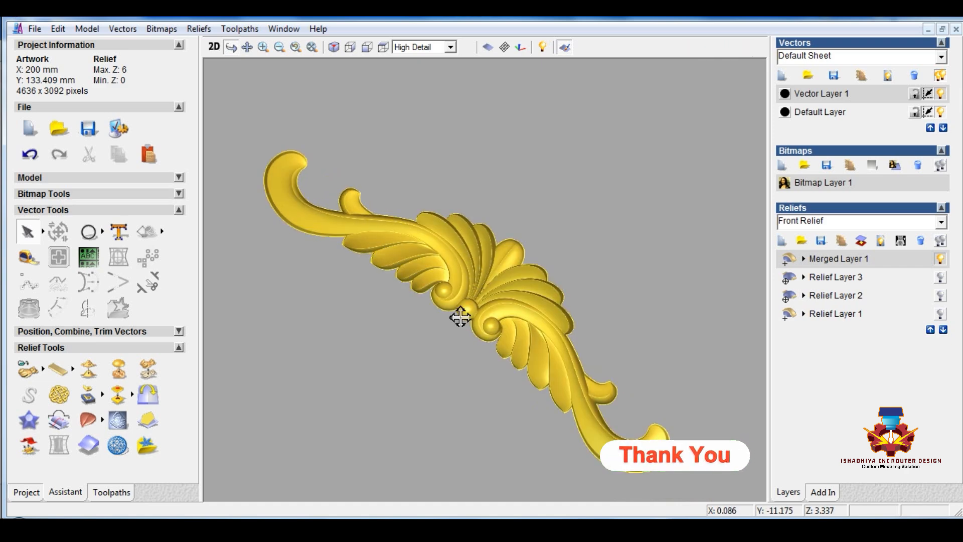